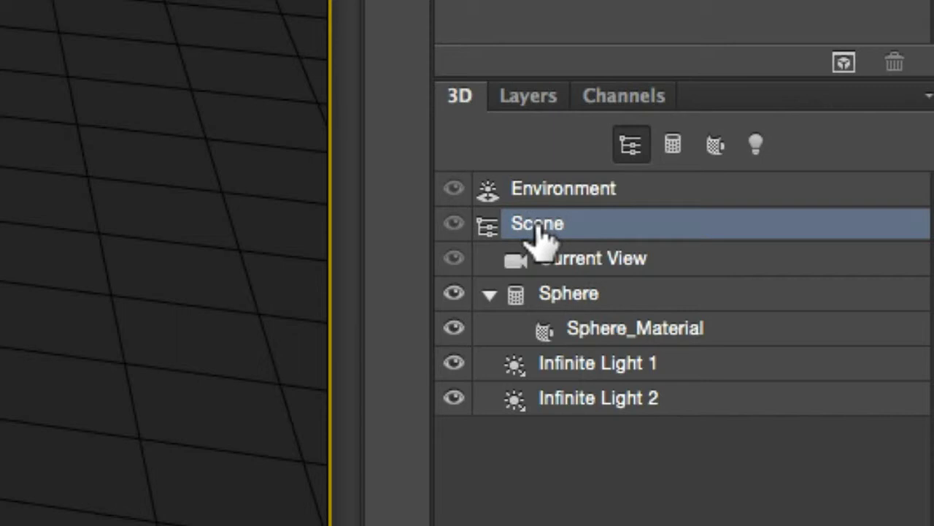
- View the properties of Infinite Light 1, the Sphere mesh and Sphere_Material, leaving Sphere_Material selected
click(566, 369)
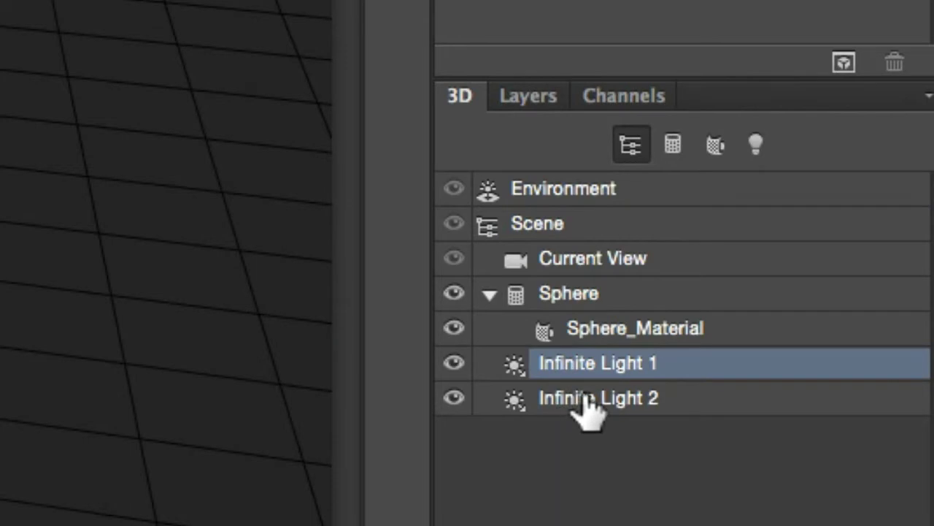
click(626, 331)
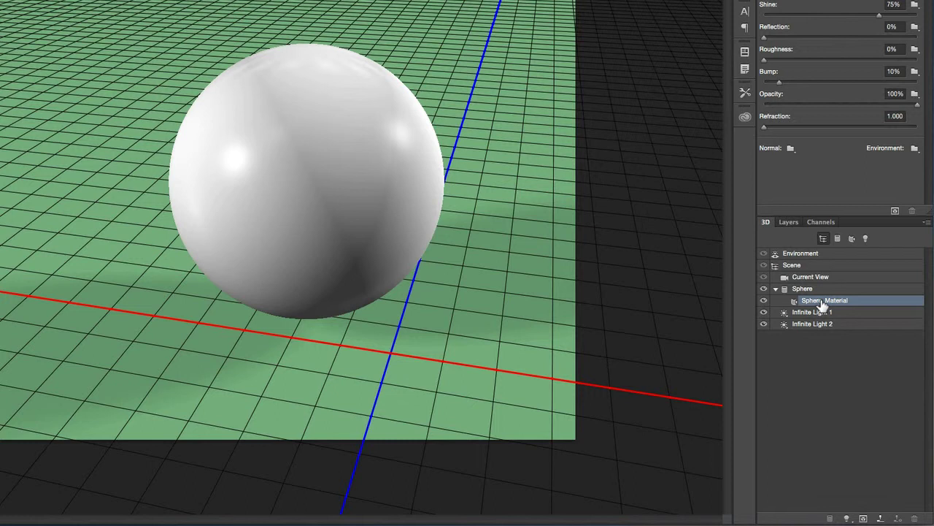
click(876, 290)
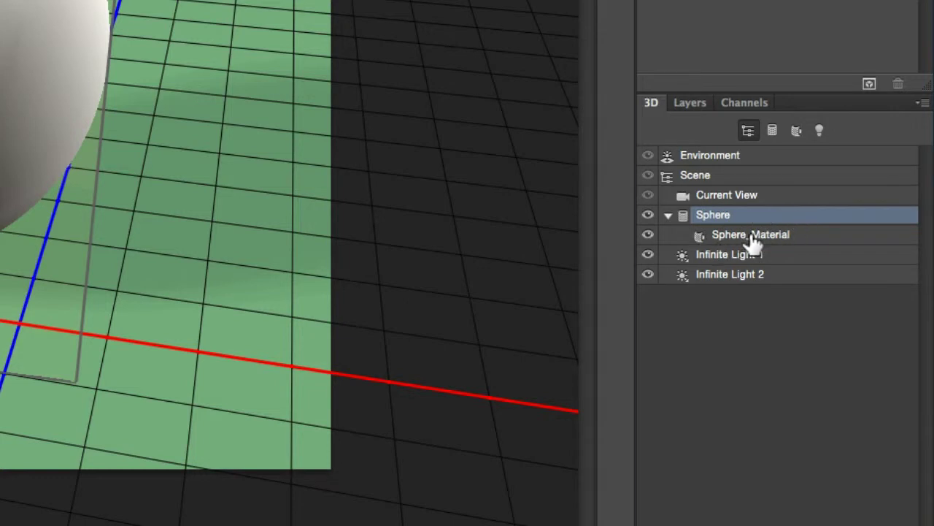
click(730, 242)
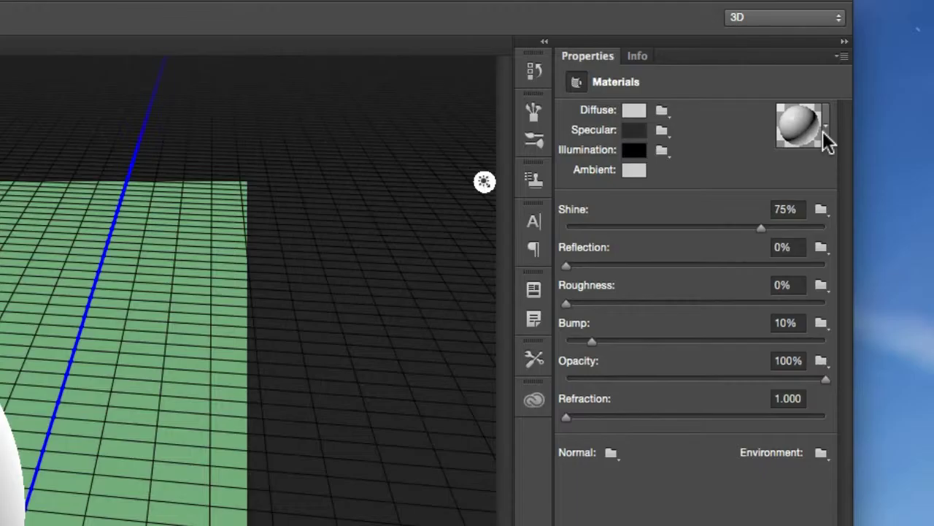
- Try the Fun Textured and Gemstone Ruby material presets on the sphere
click(905, 62)
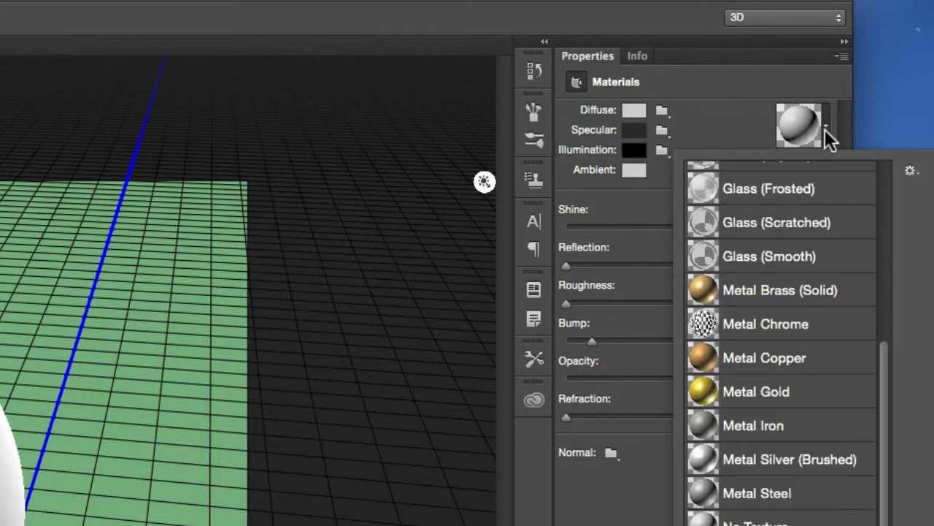
drag(878, 475, 877, 228)
scroll(871, 292, down, 10)
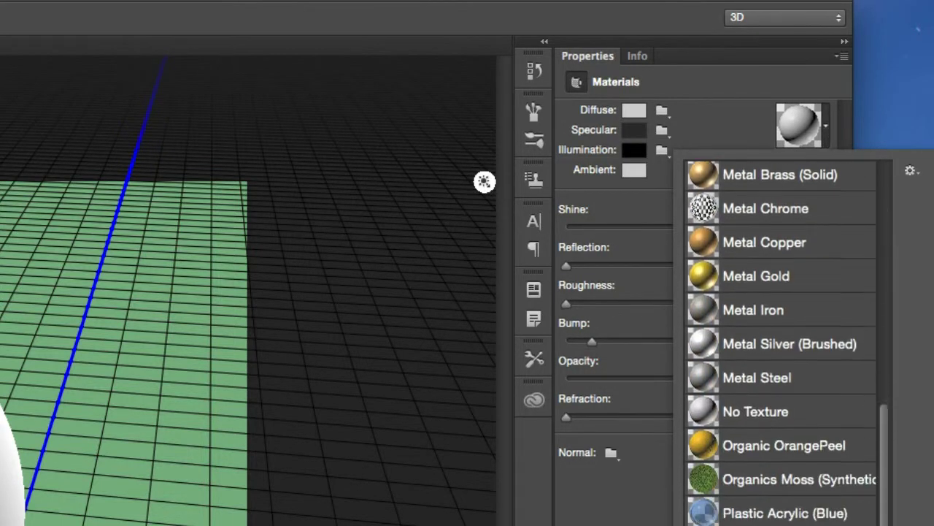
scroll(884, 270, up, 6)
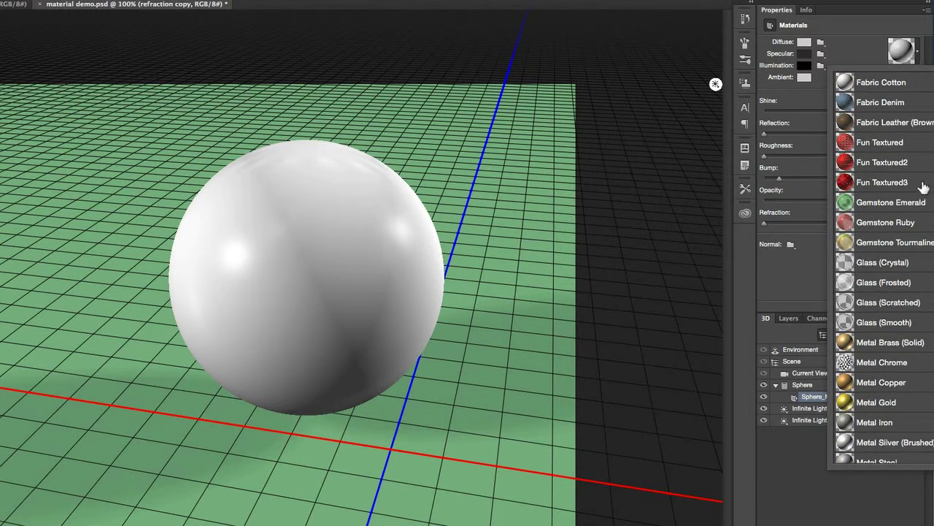
click(849, 146)
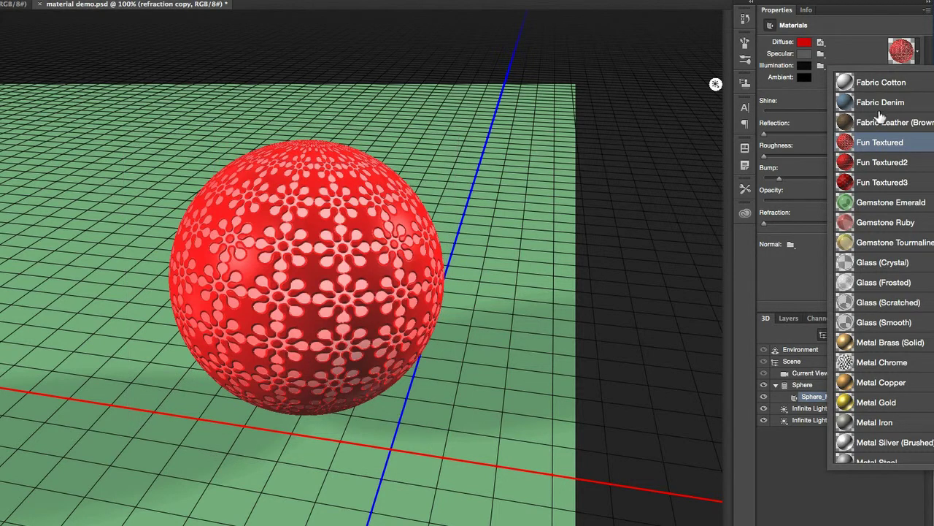
scroll(927, 153, down, 2)
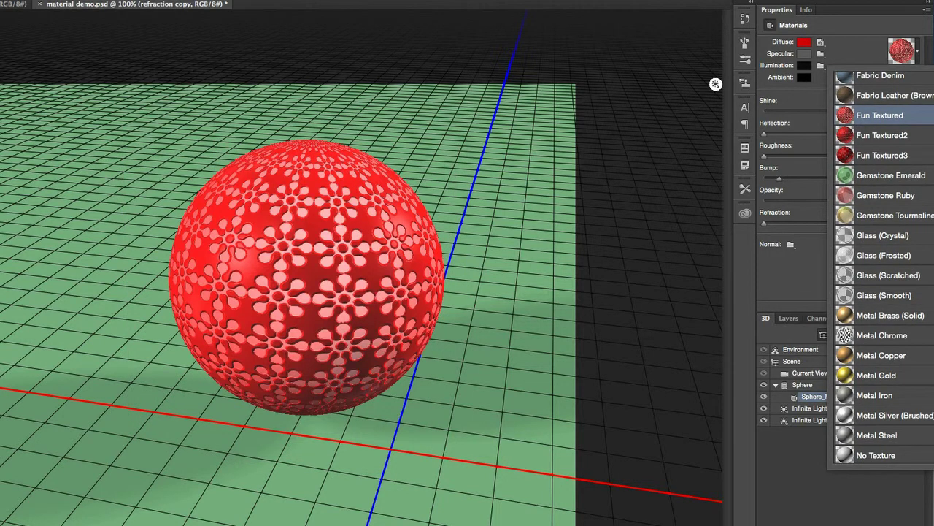
click(883, 195)
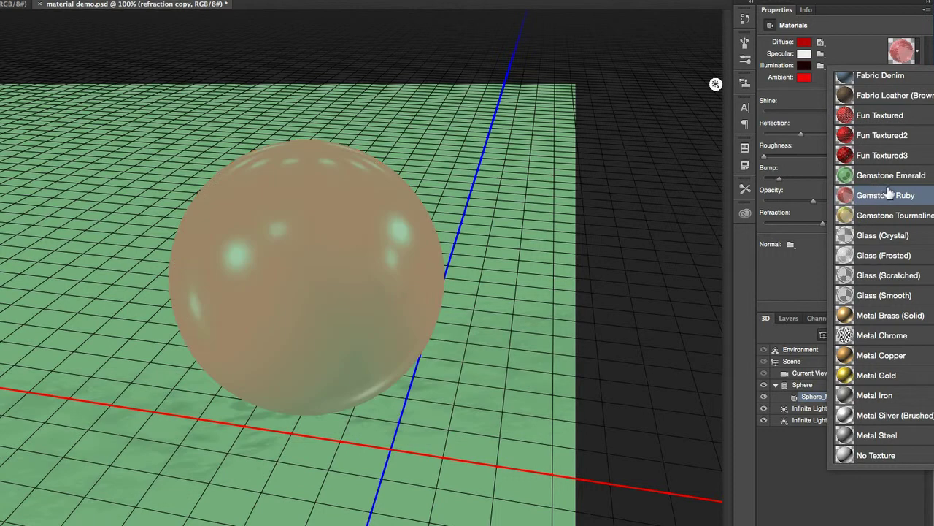
- Try the Metal Copper, Metal Gold and Metal Iron presets on the sphere's material
scroll(898, 219, down, 3)
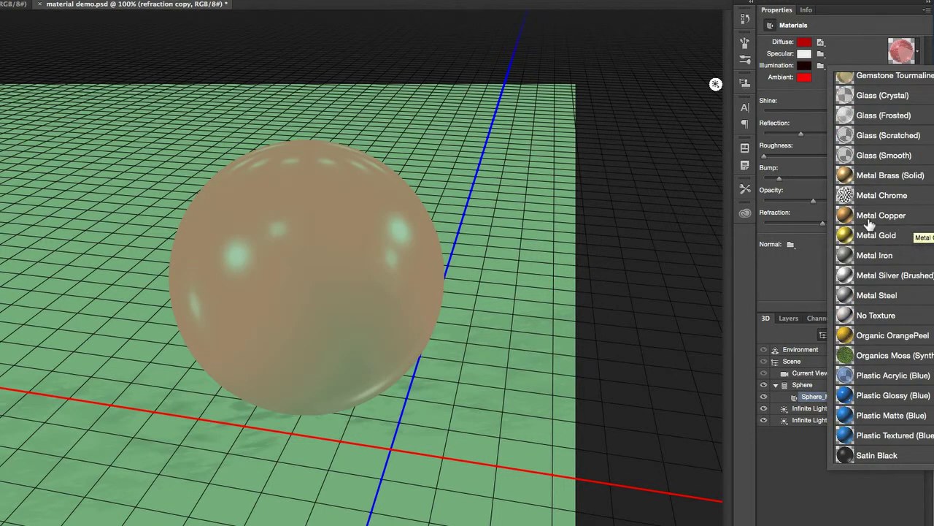
click(869, 217)
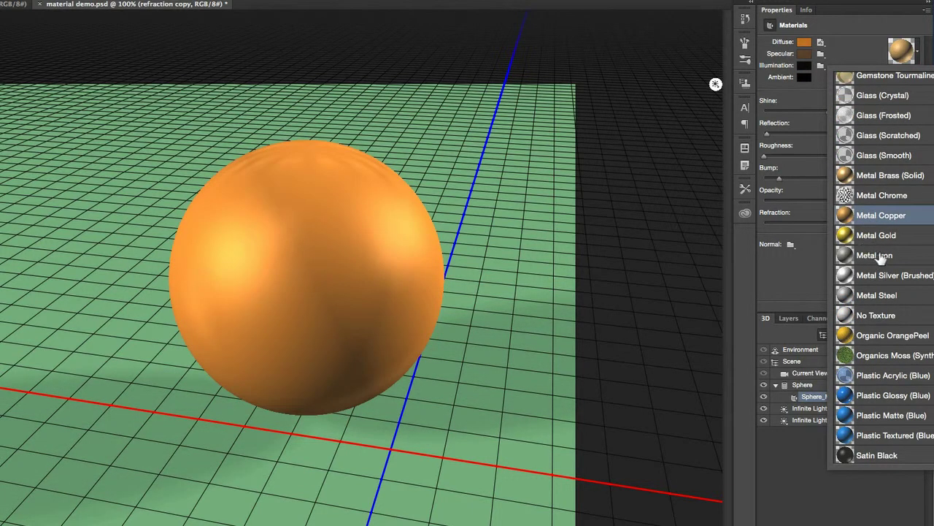
click(874, 240)
click(902, 257)
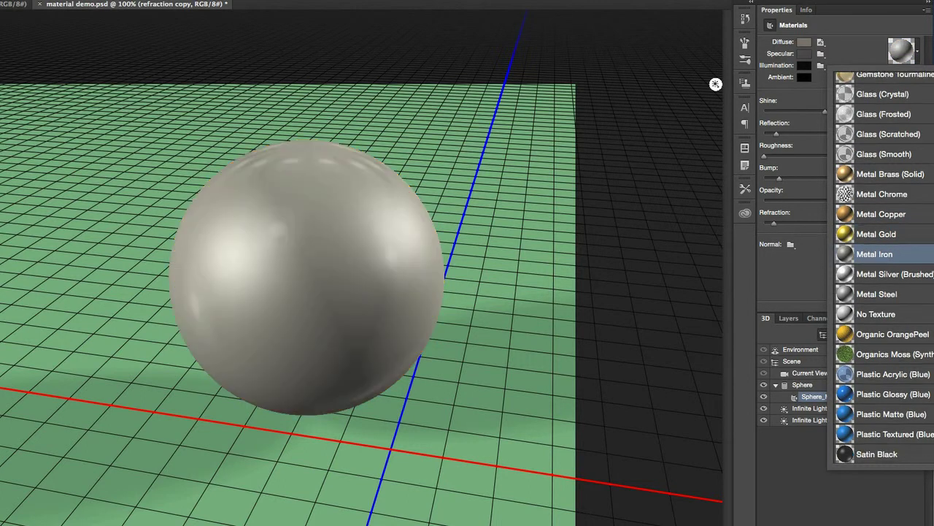
- Try the Stone Brick, Stone Granite and Wood Balsa presets on the sphere's material
scroll(885, 267, down, 5)
click(878, 320)
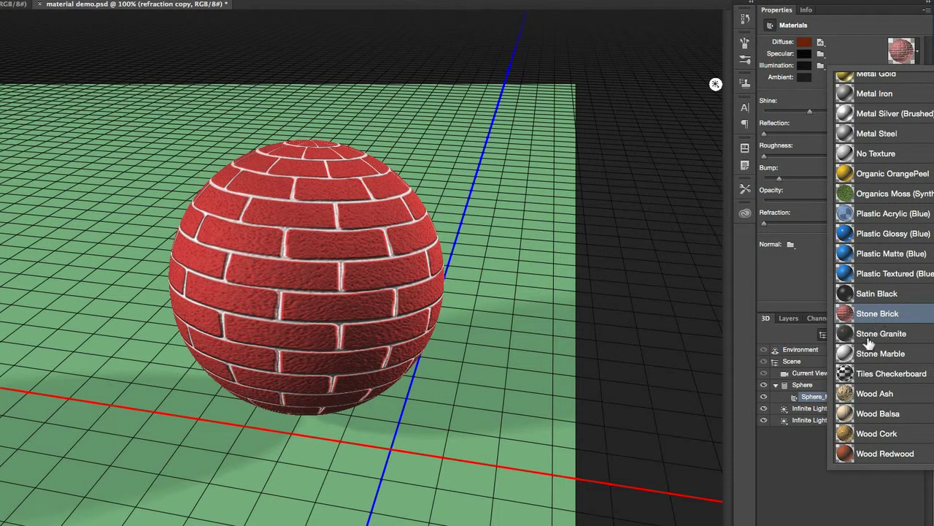
click(869, 337)
click(869, 415)
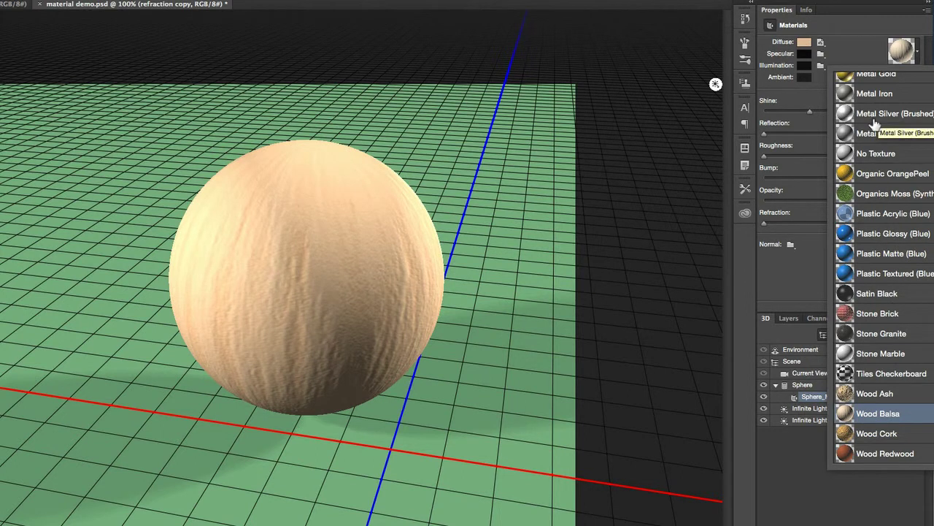
- Try the Plastic Matte (Blue) preset, and reset the sphere's material to No Texture
click(874, 259)
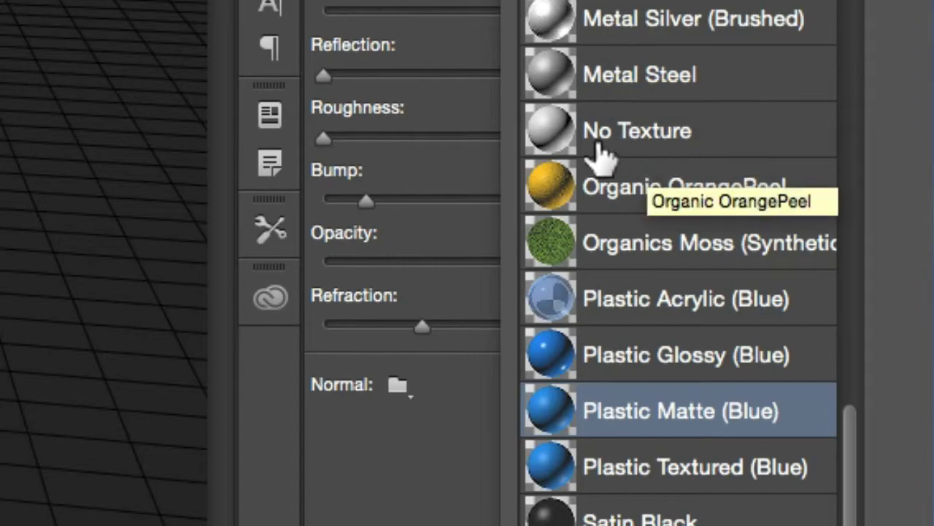
click(714, 135)
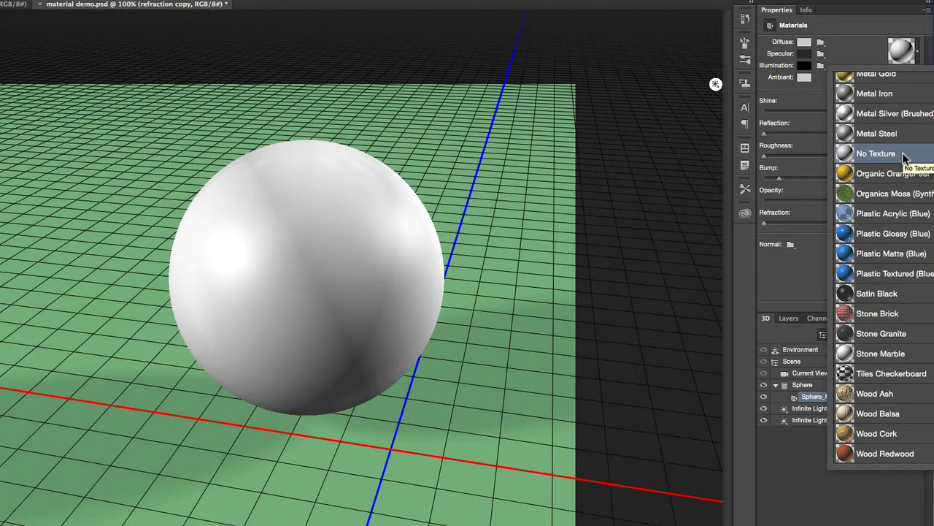
click(873, 57)
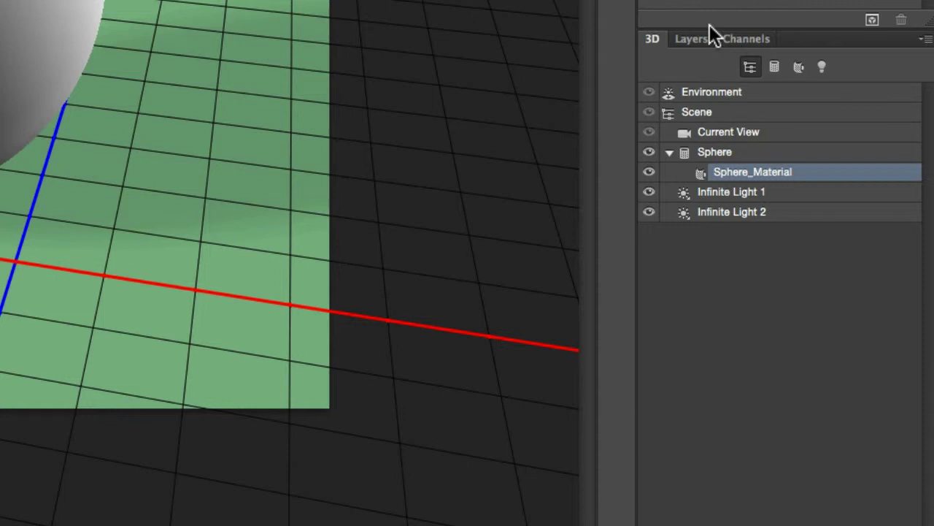
- Hide the refraction copy layer and examine the sphere comparison layers one at a time, including Bump and refraction
click(695, 39)
click(653, 158)
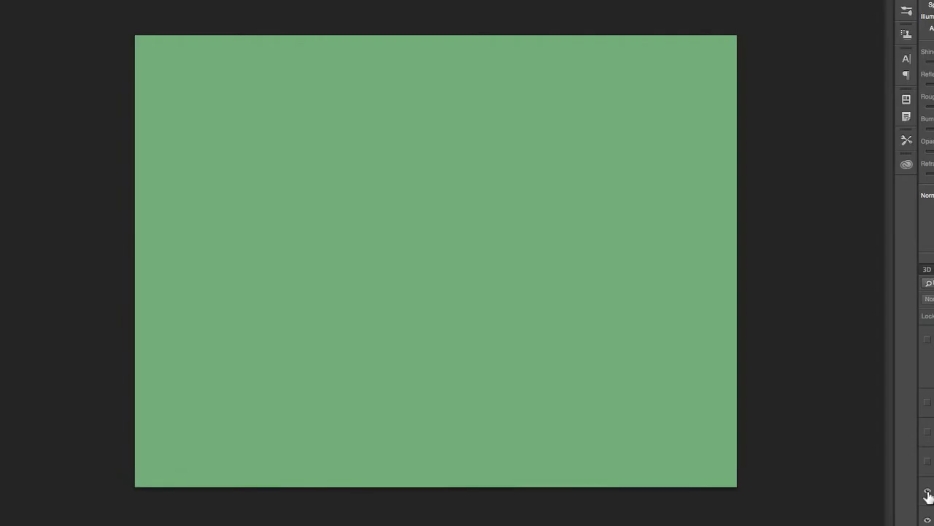
click(927, 491)
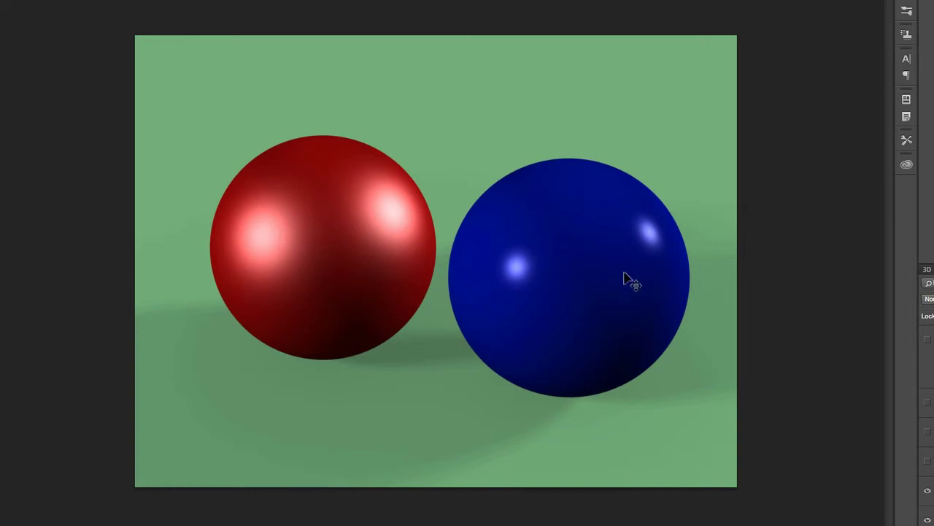
click(927, 496)
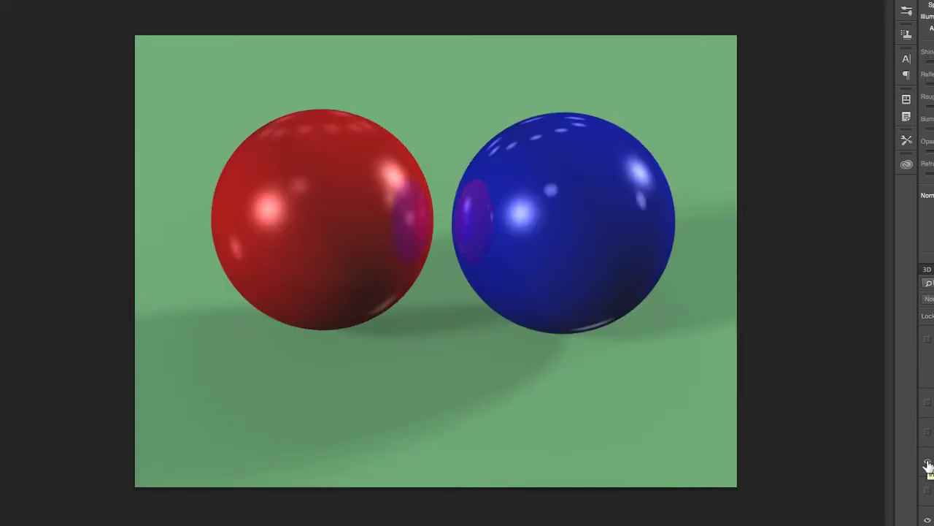
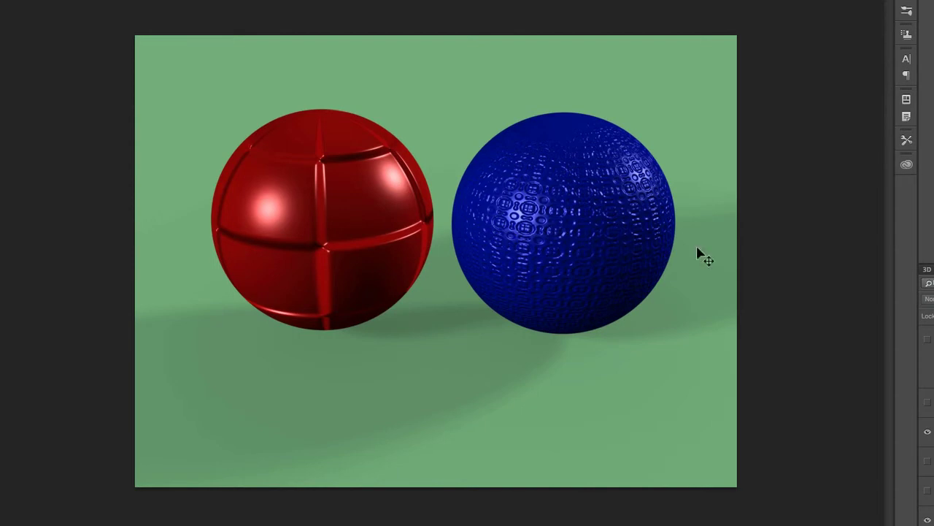
click(928, 432)
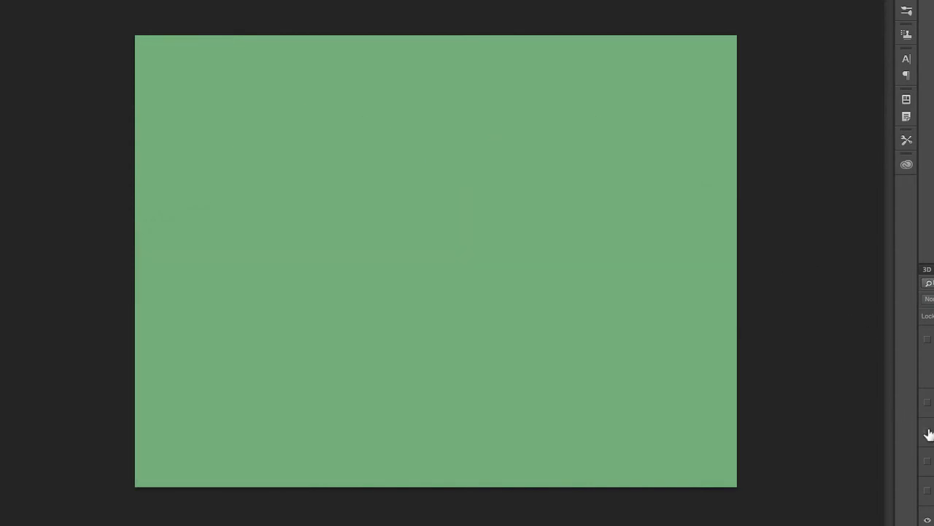
click(927, 405)
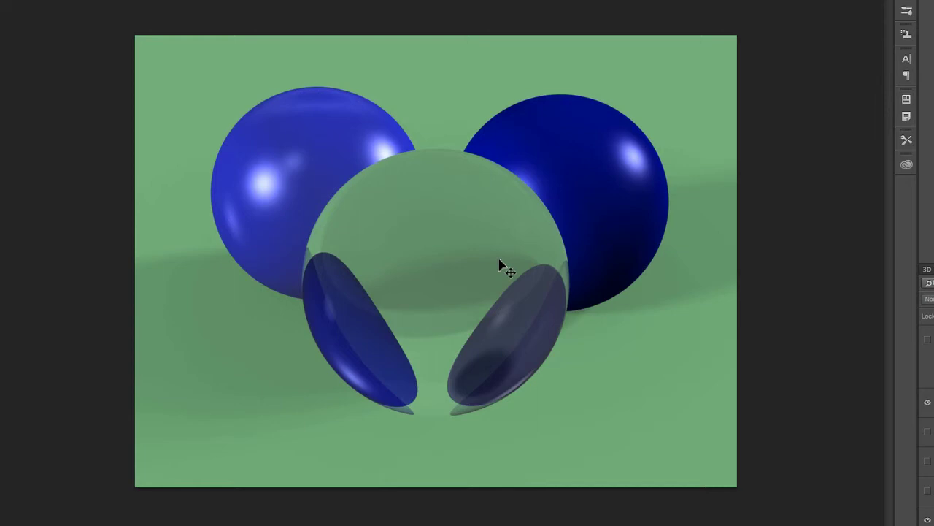
- Hide the refraction layer, and show and select the refraction copy layer with the single sphere
click(928, 404)
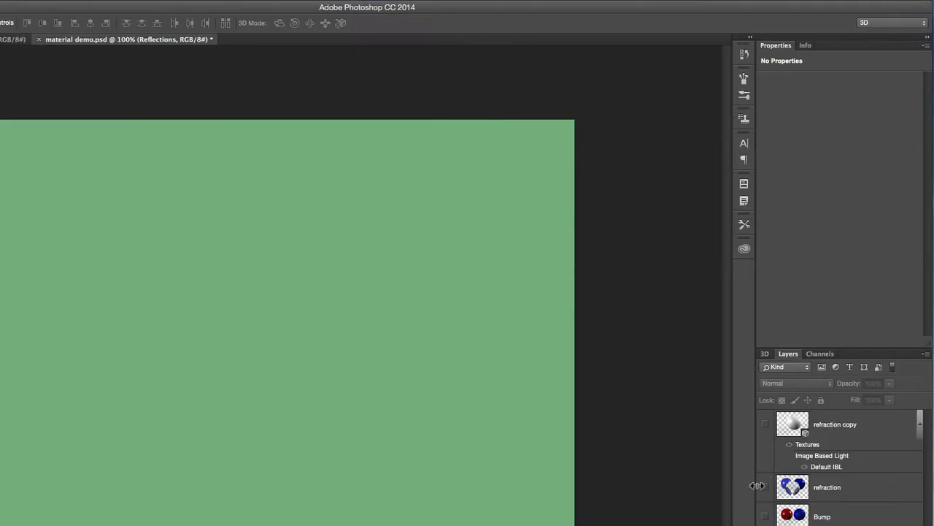
click(765, 425)
click(795, 422)
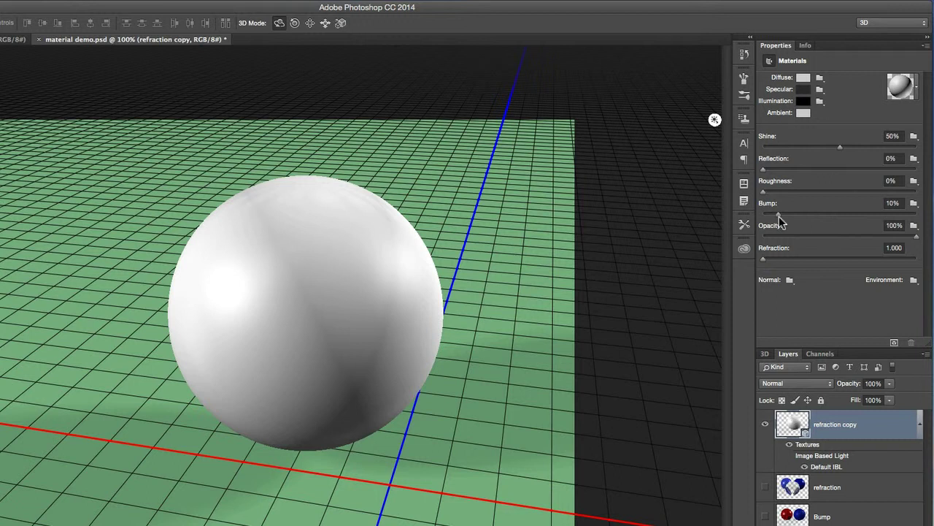
- Set the sphere material's diffuse color to red, RGB 232, 44, 44
click(803, 79)
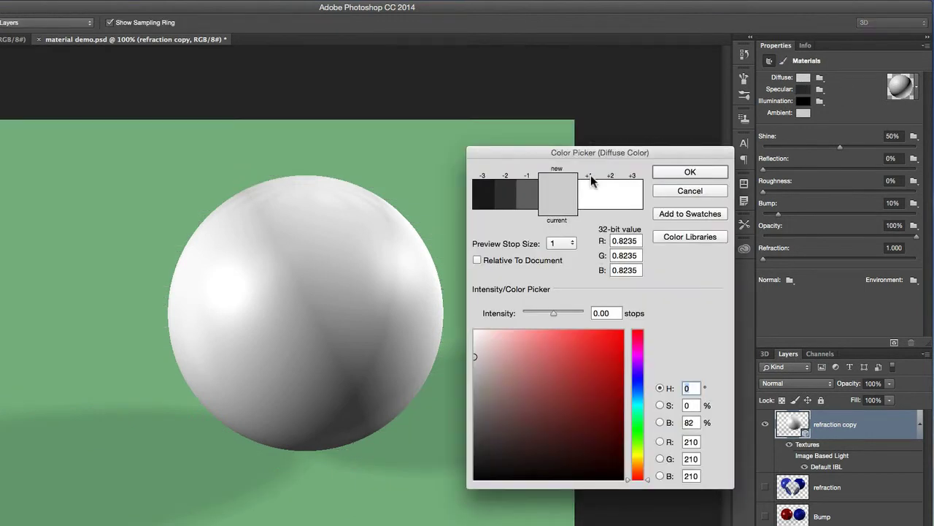
drag(582, 155, 613, 151)
drag(552, 338, 629, 340)
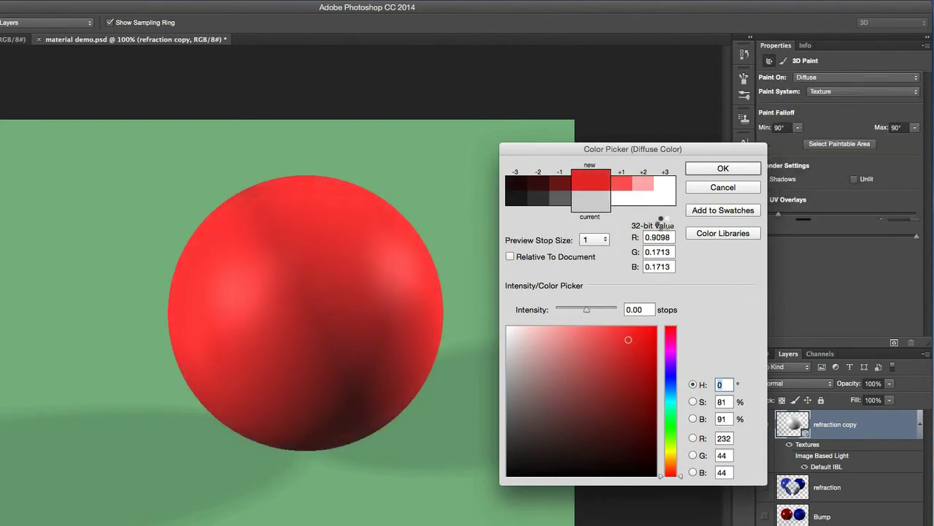
click(722, 169)
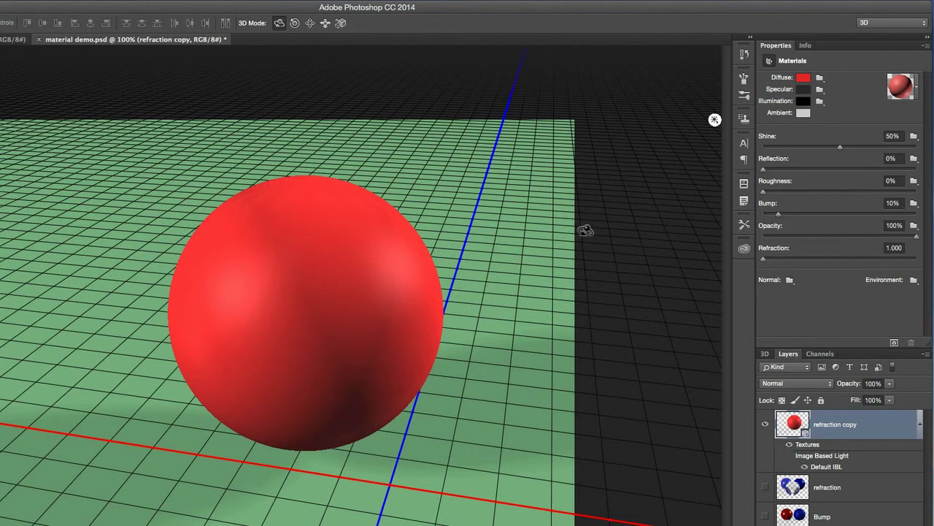
- Set the sphere material's diffuse color to a deep blue
click(804, 78)
click(670, 366)
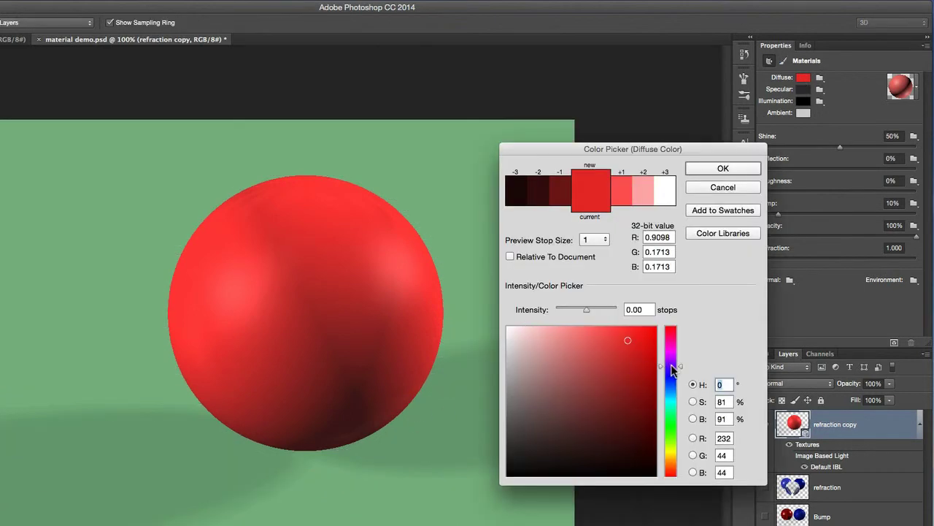
click(638, 393)
click(670, 377)
click(640, 371)
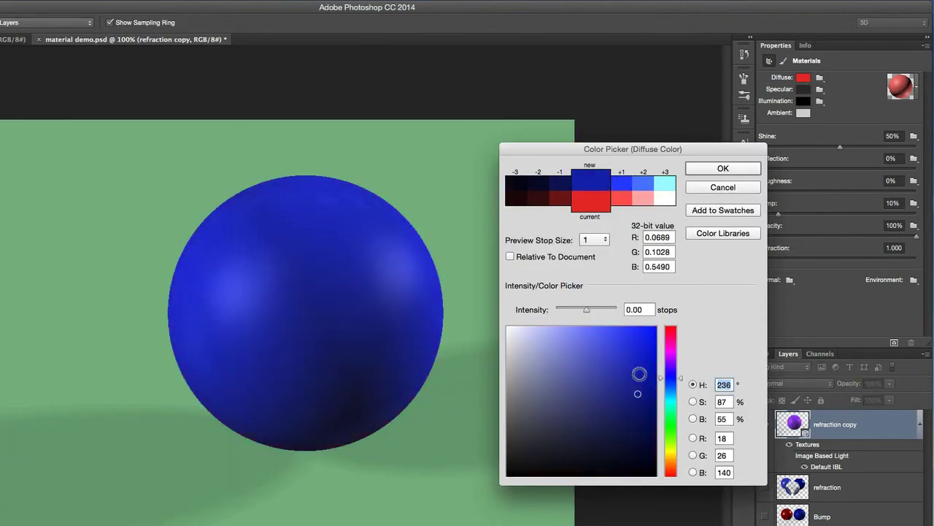
click(712, 170)
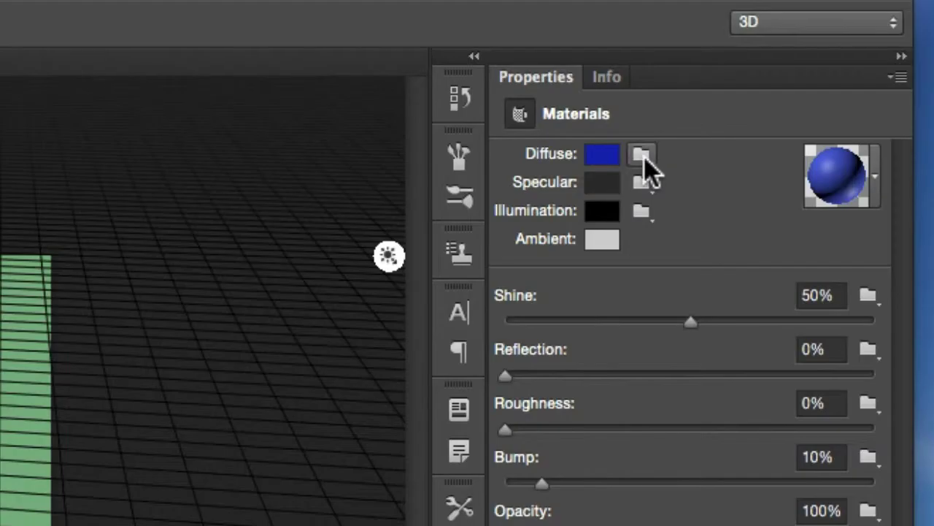
- Examine the texture options for the sphere material's diffuse property and the color settings of its specular property
click(820, 78)
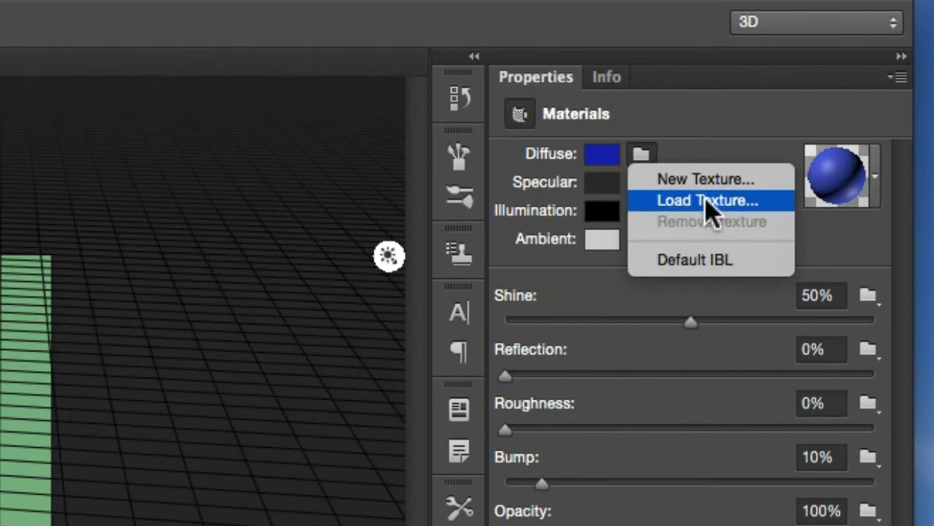
click(734, 133)
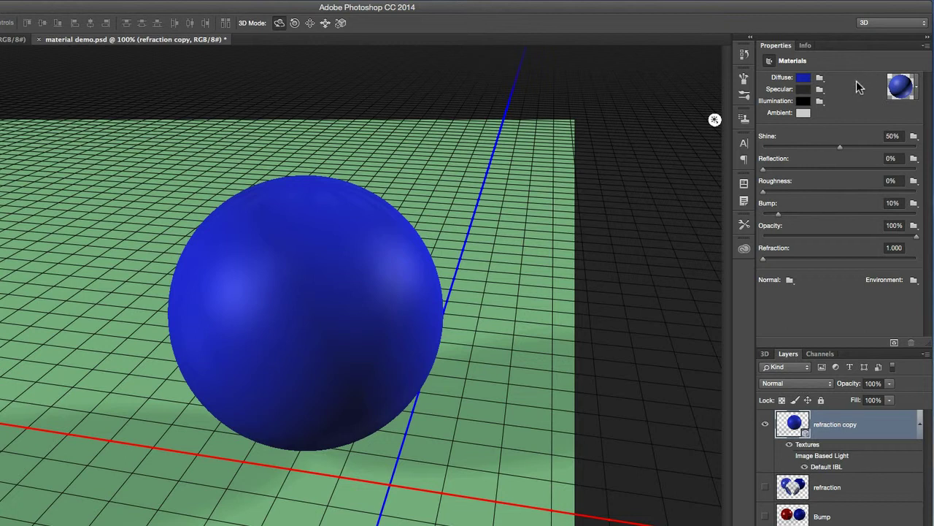
click(820, 78)
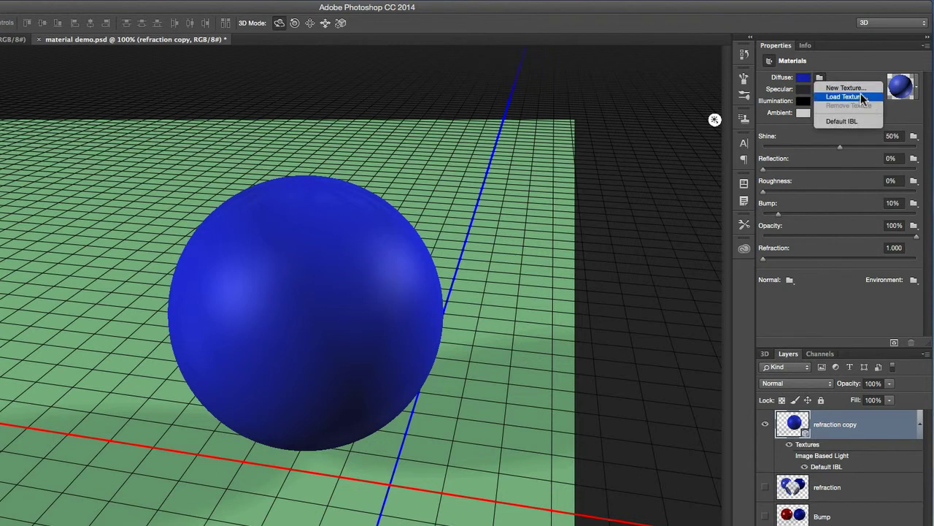
click(852, 71)
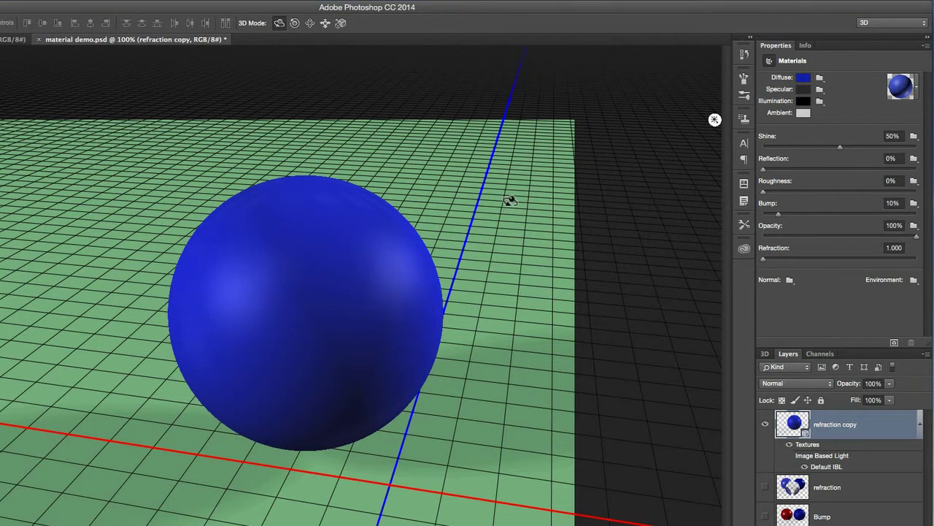
click(803, 89)
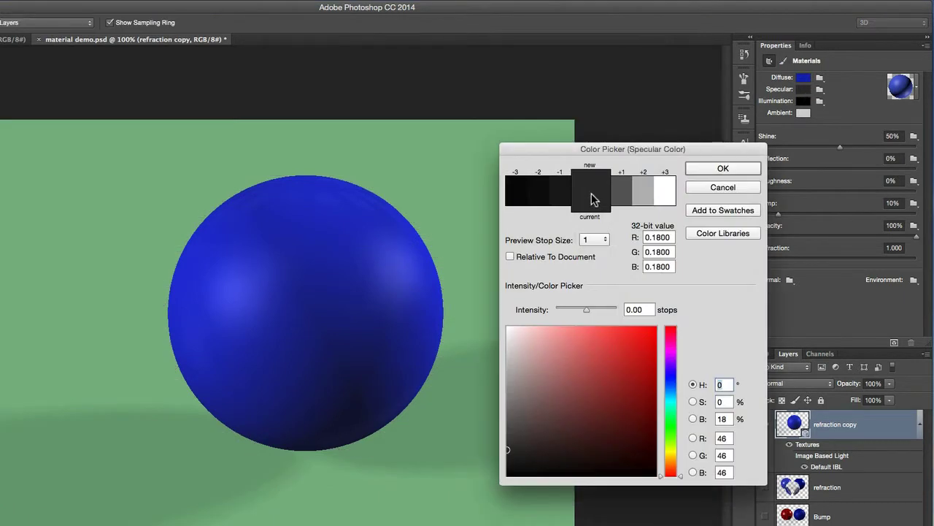
click(690, 192)
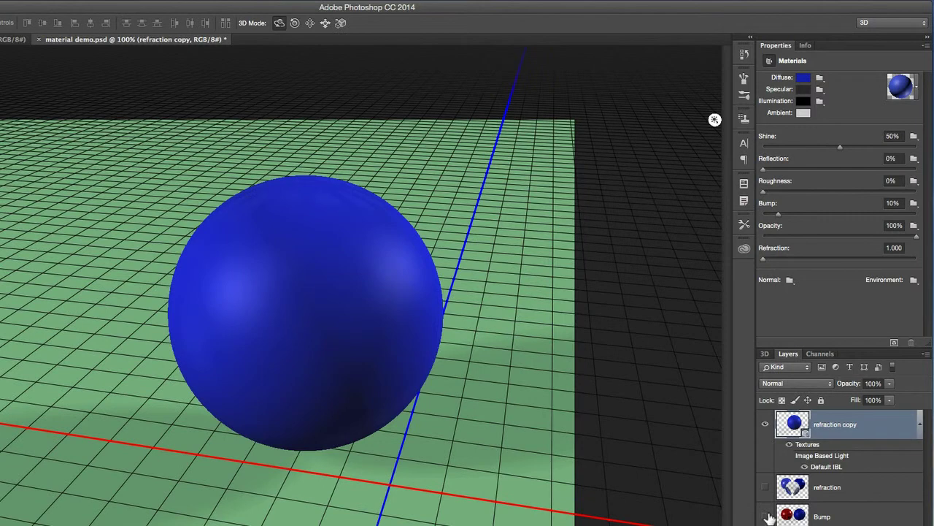
- Briefly hide the refraction copy layer to examine the specular highlights on the layer with the red and blue spheres
click(766, 516)
click(766, 425)
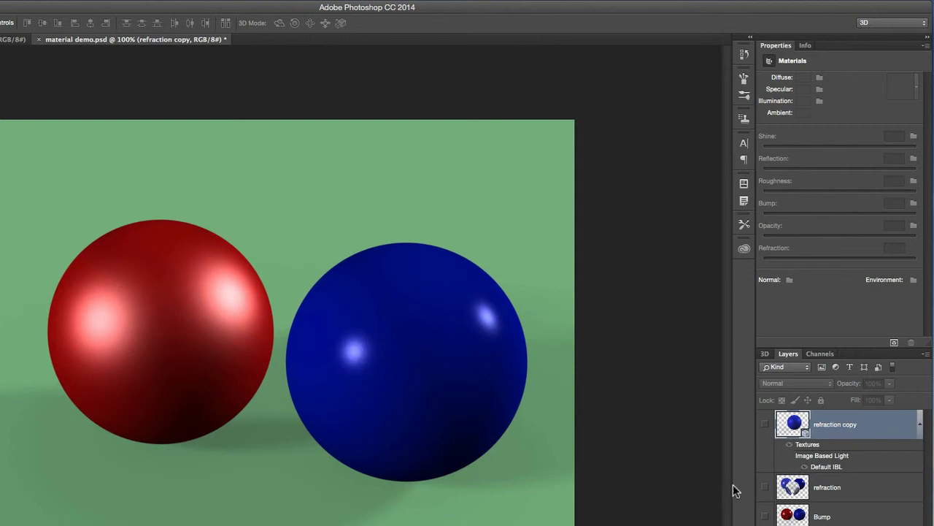
click(767, 425)
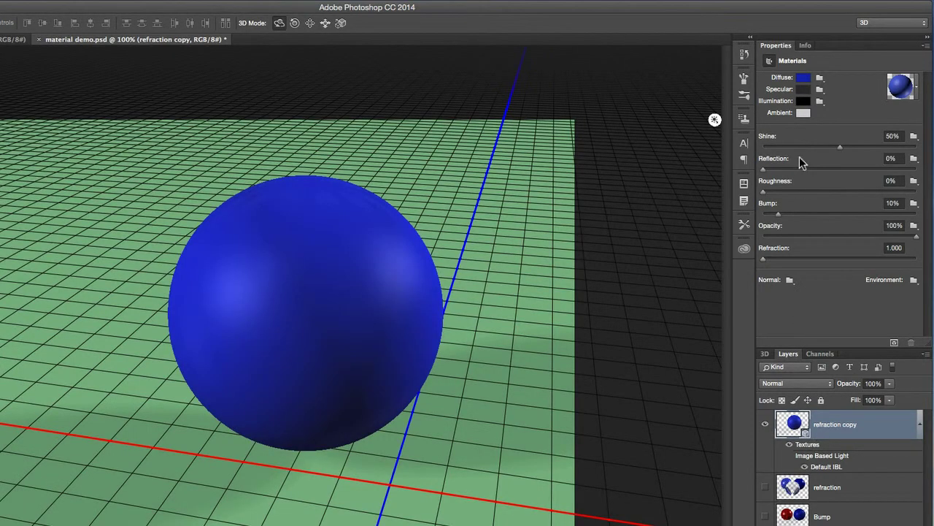
- Set the sphere material's shine to 67% and its specular color to gray, RGB 149, 149, 149, after trying a red highlight
drag(840, 147, 865, 147)
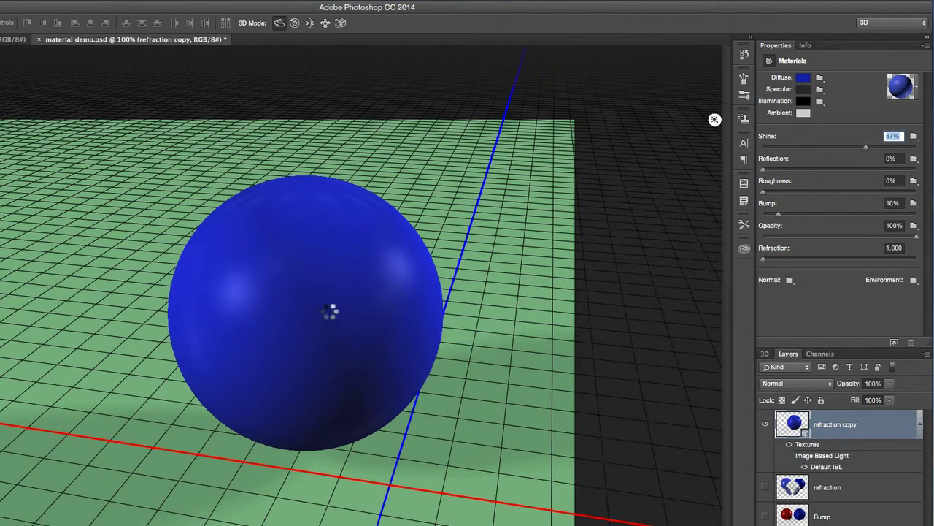
click(803, 89)
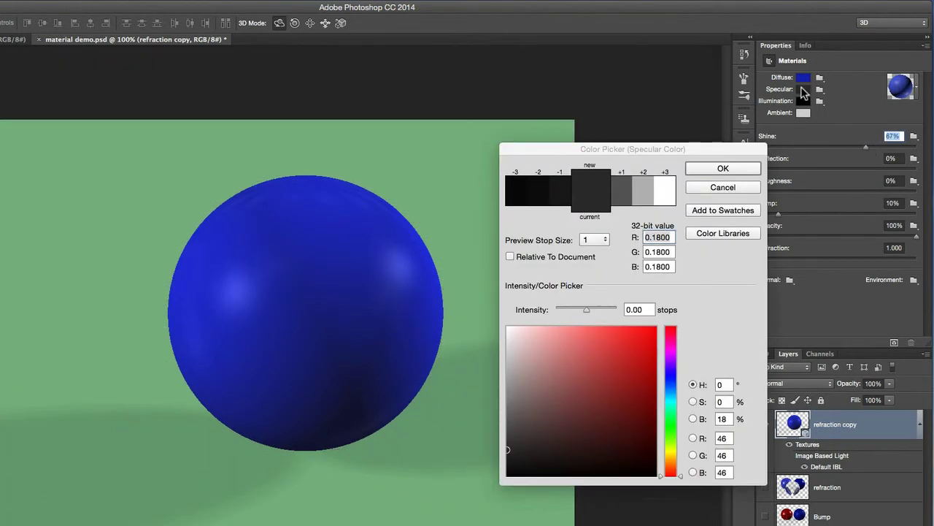
mouse_move(511, 360)
mouse_down()
mouse_move(507, 333)
mouse_move(508, 357)
mouse_up()
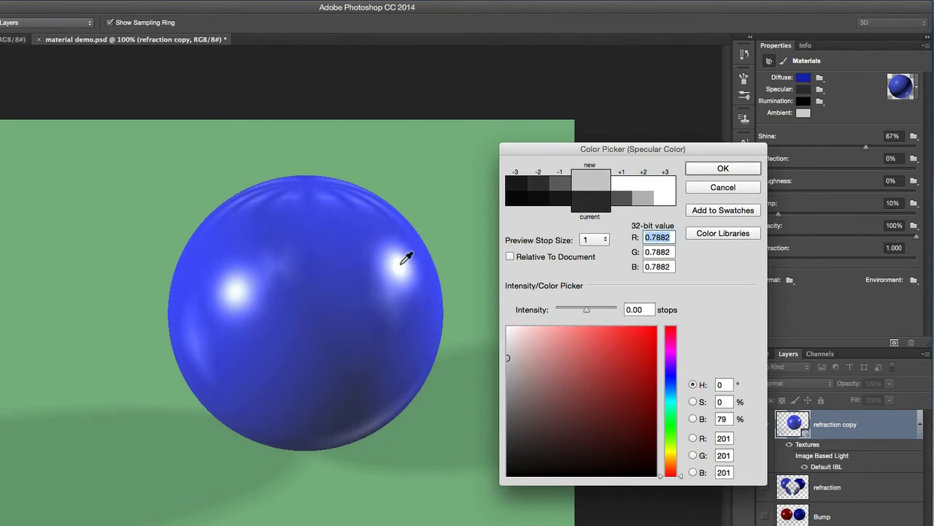
drag(509, 359, 508, 426)
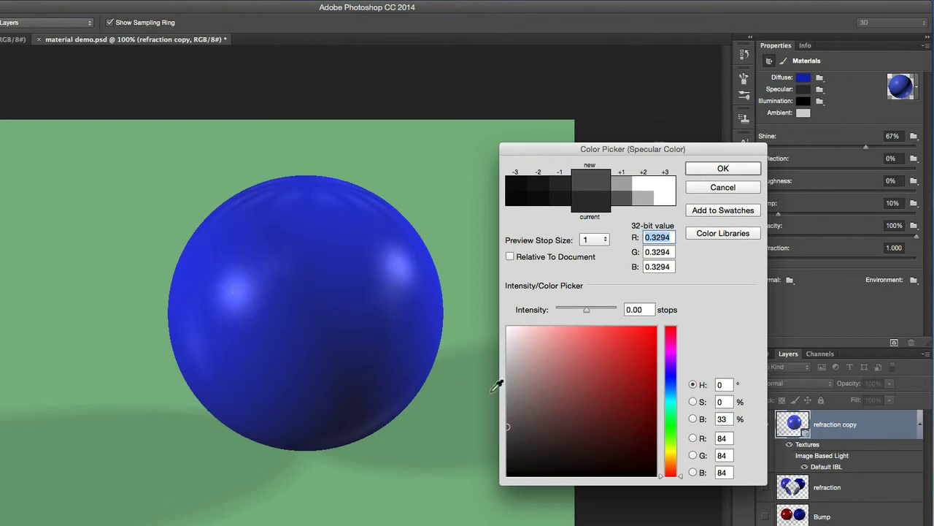
drag(531, 414, 640, 345)
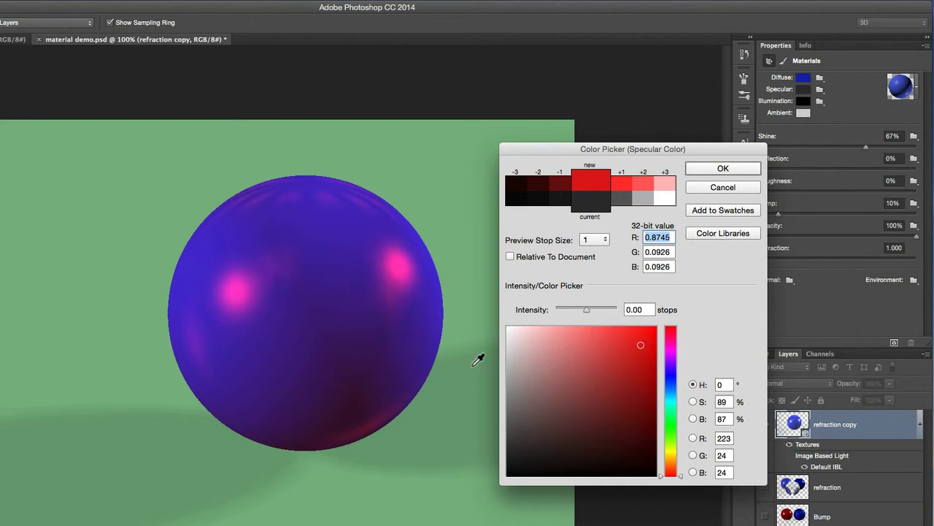
mouse_move(538, 345)
mouse_down()
mouse_move(489, 349)
mouse_move(475, 431)
mouse_up()
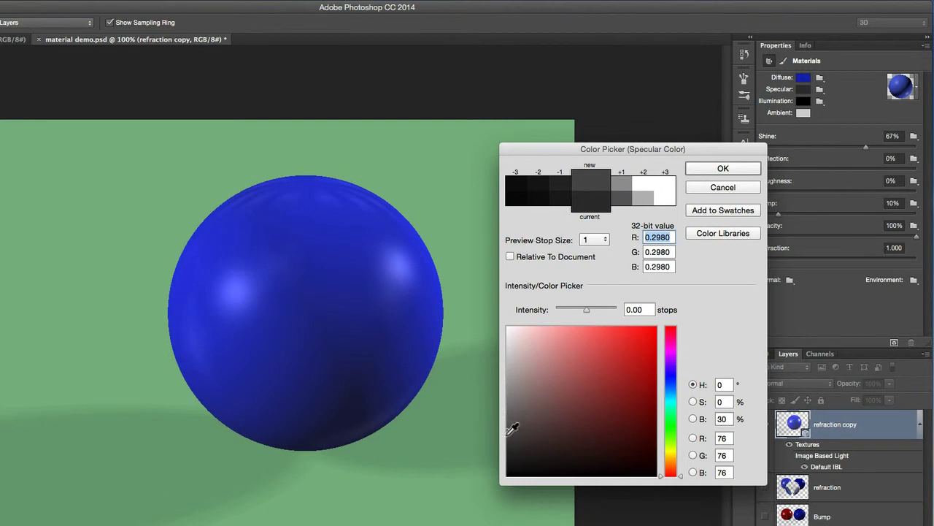
drag(508, 432, 502, 388)
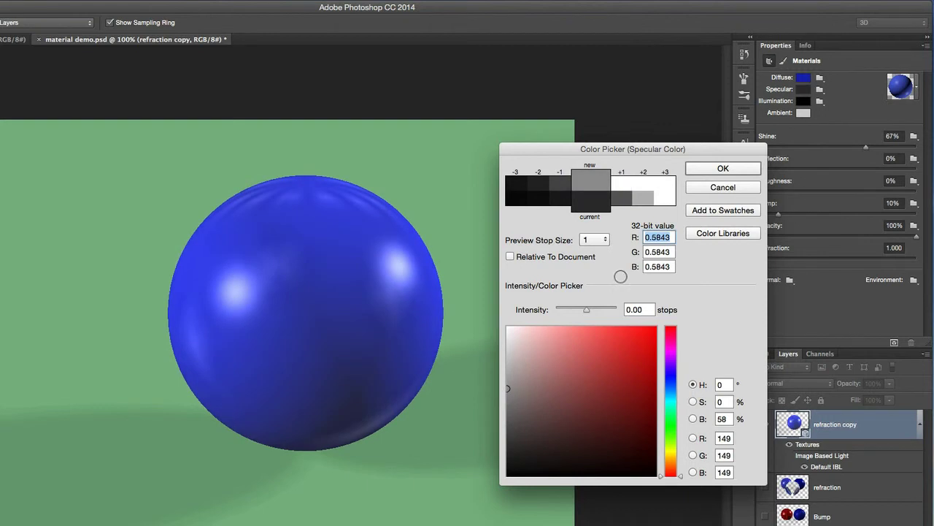
click(702, 168)
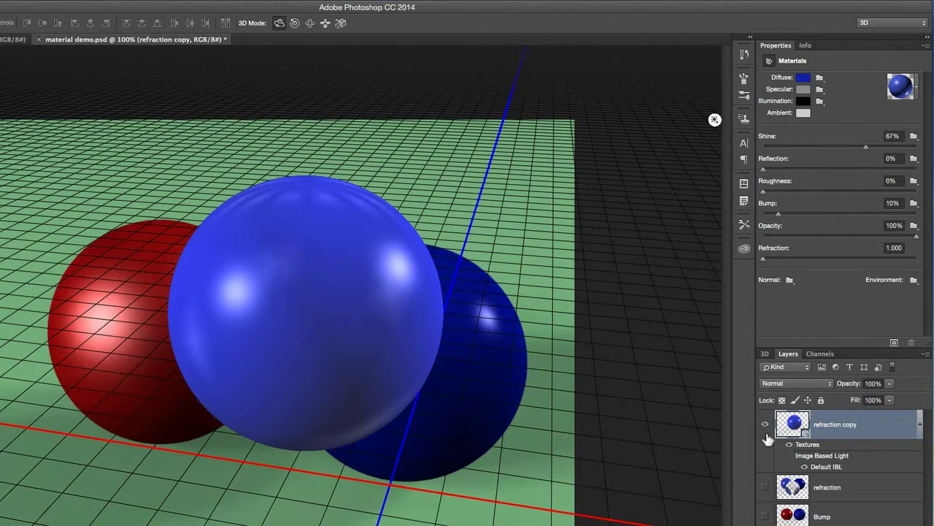
- Compare the highlights with the red and blue spheres, and inspect the sphere material's ambient color without changing it
click(765, 423)
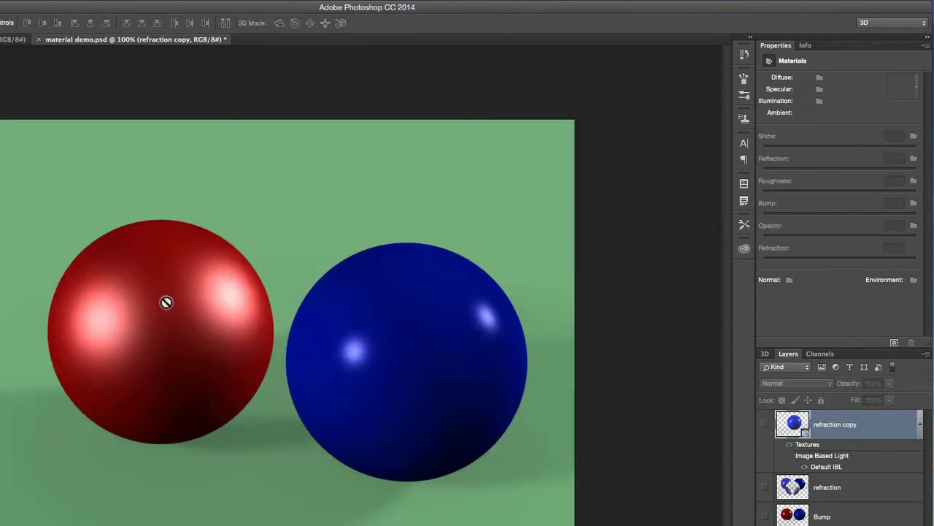
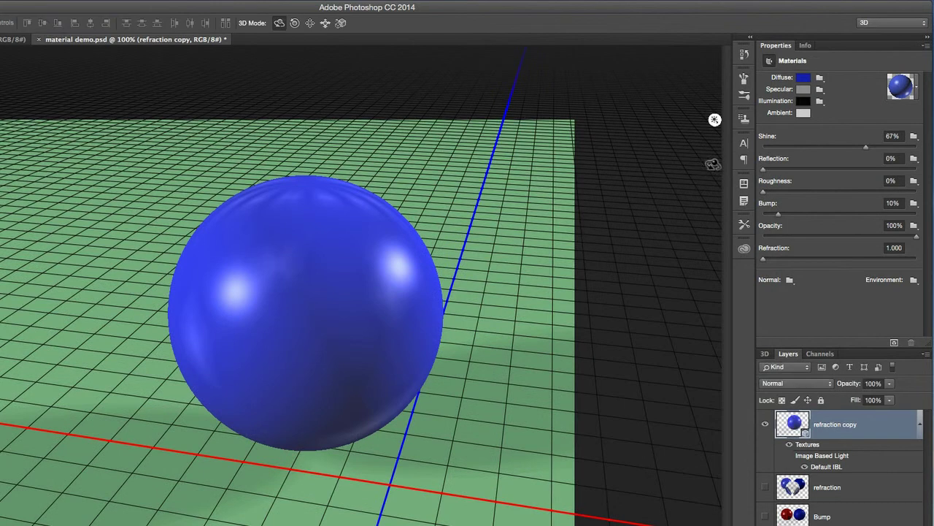
click(808, 112)
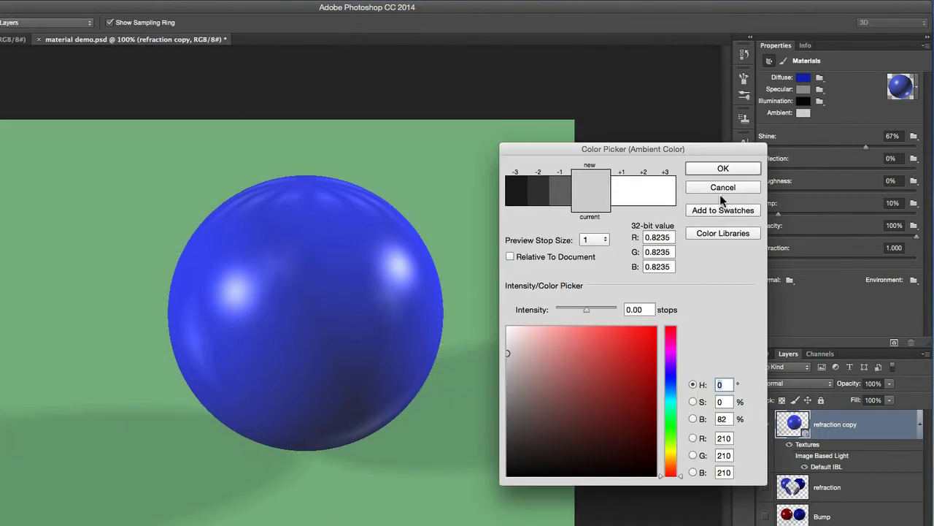
click(721, 191)
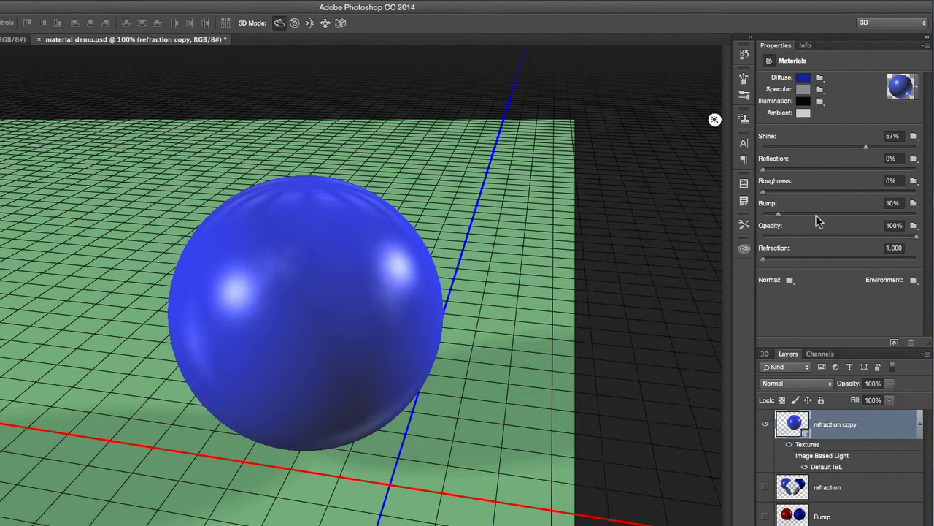
- Set the sphere material's opacity to 47%
drag(916, 236, 836, 239)
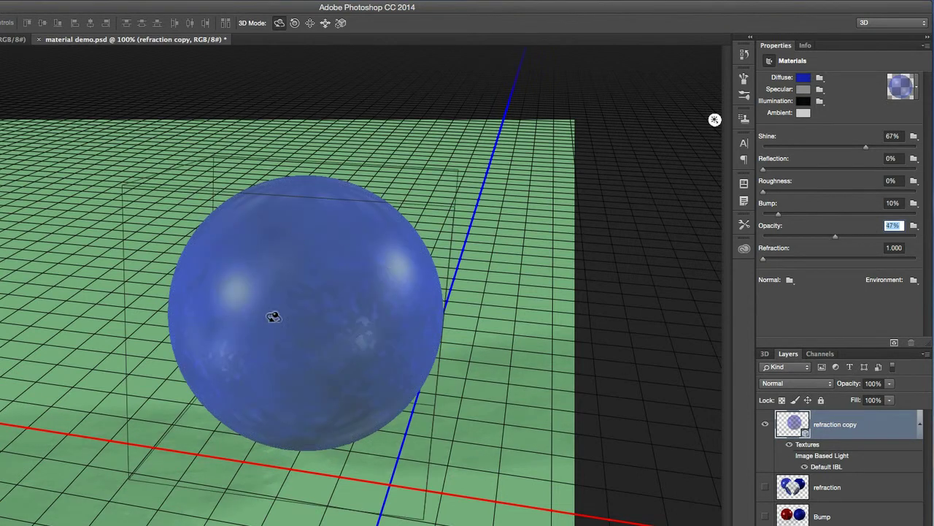
click(481, 379)
mouse_move(452, 355)
mouse_down()
mouse_move(445, 334)
mouse_move(453, 343)
mouse_move(461, 331)
mouse_move(461, 346)
mouse_up()
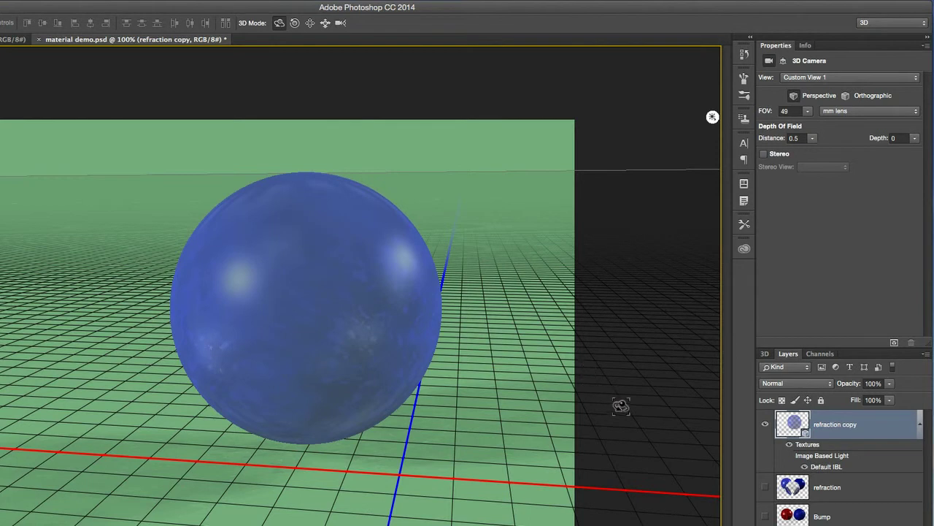
- Select Sphere_Material in the 3D scene and start a render to preview the semi-transparent sphere
click(766, 354)
click(815, 433)
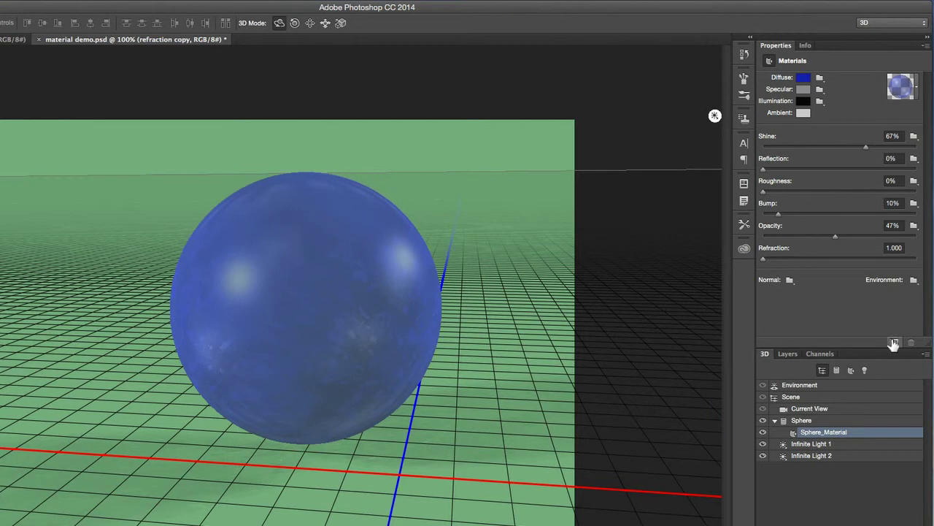
key(super+alt+shift+r)
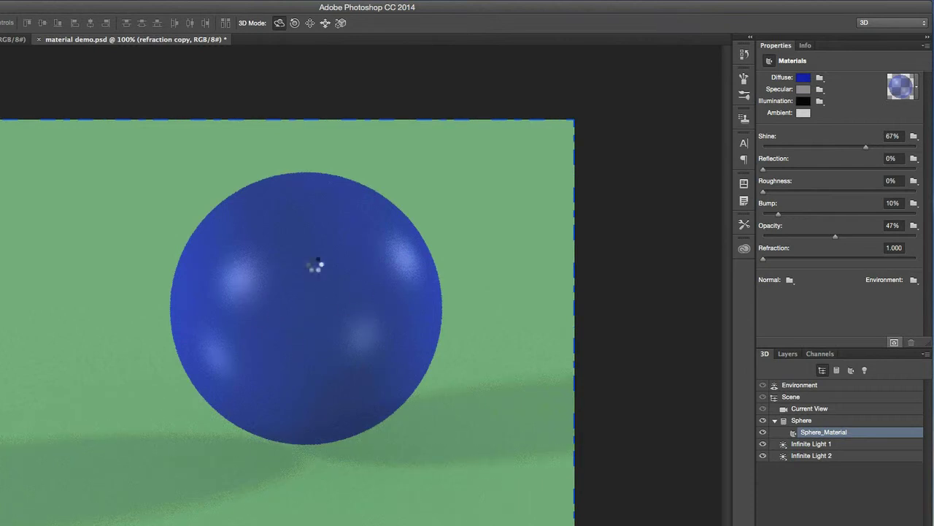
click(408, 313)
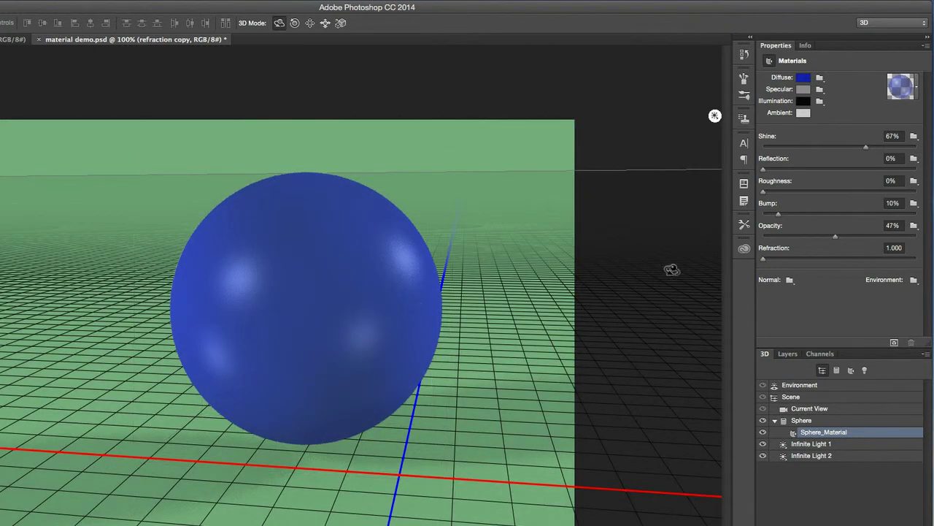
- Set the sphere material's opacity to 100% and look over the list of material presets
drag(836, 235, 918, 238)
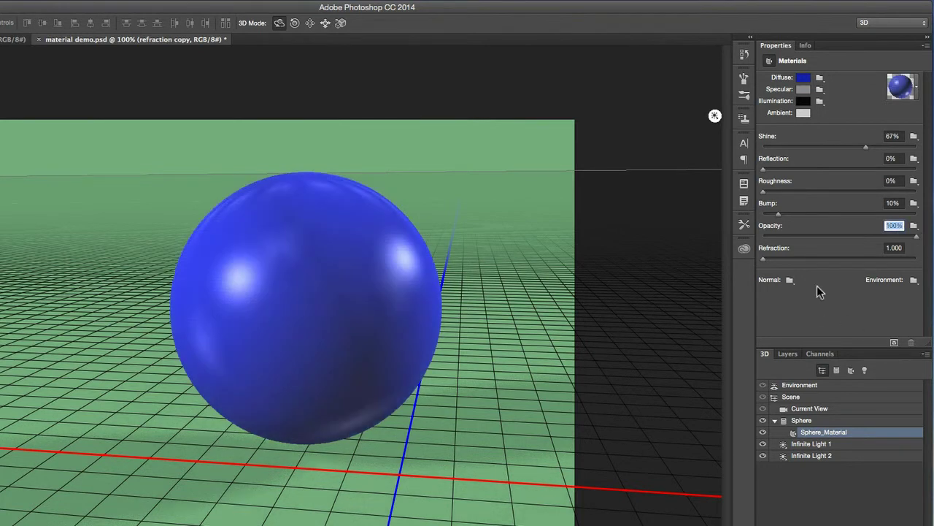
click(817, 286)
click(914, 84)
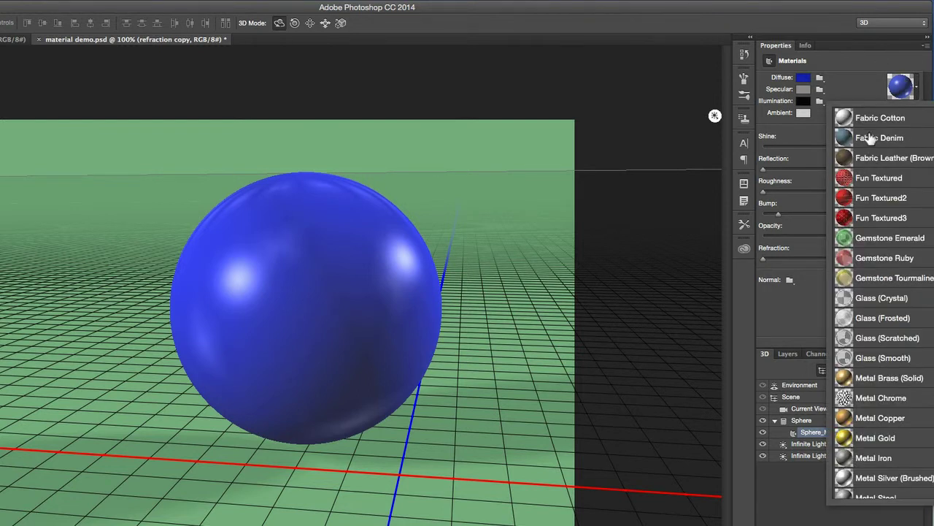
click(800, 315)
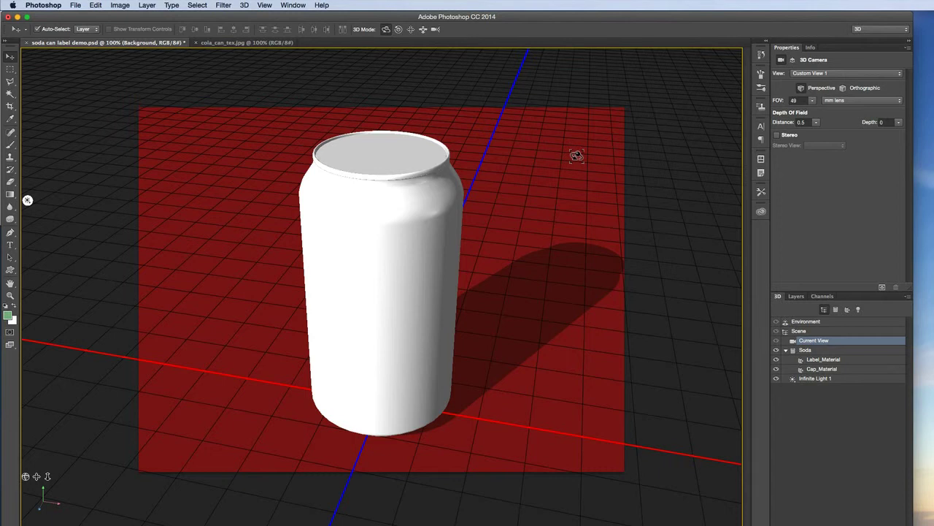
- Examine the soda can's layers, its Soda mesh and its Cap_Material, and leave Label_Material selected
click(795, 295)
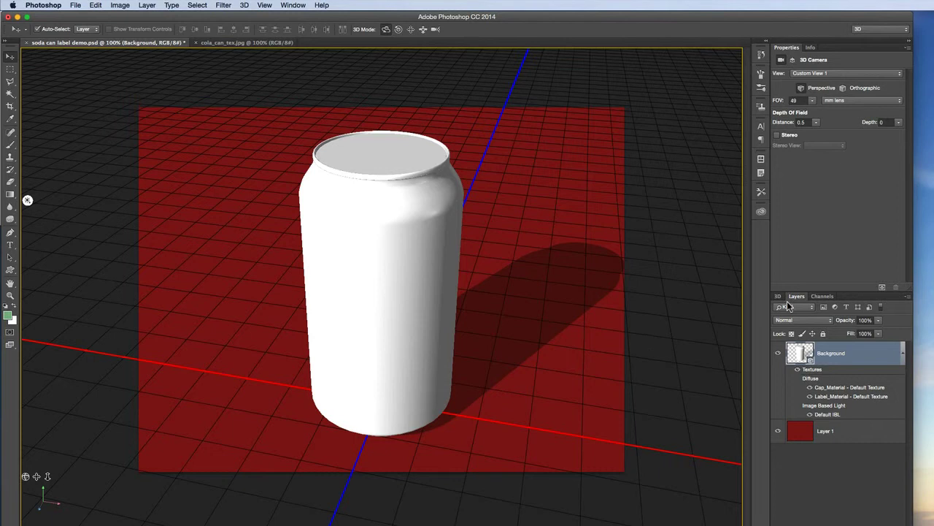
click(778, 296)
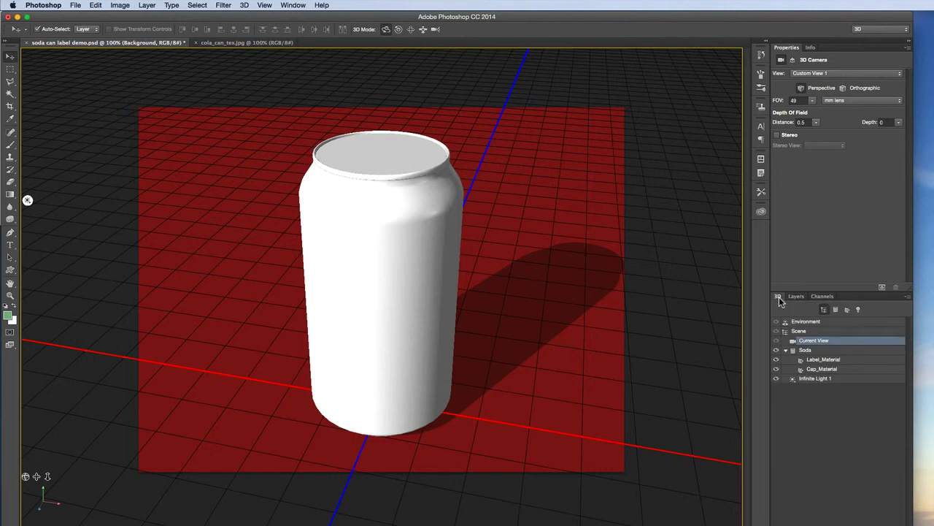
click(828, 360)
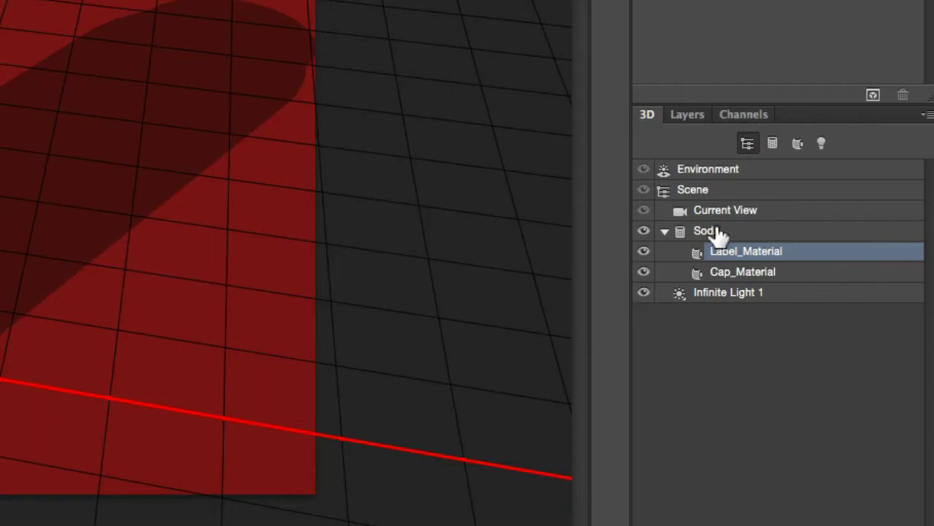
click(812, 350)
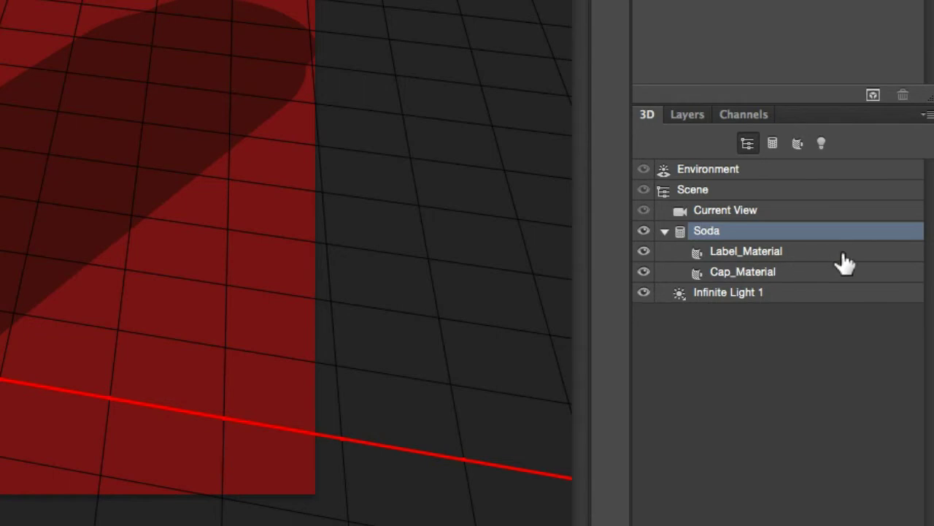
click(750, 256)
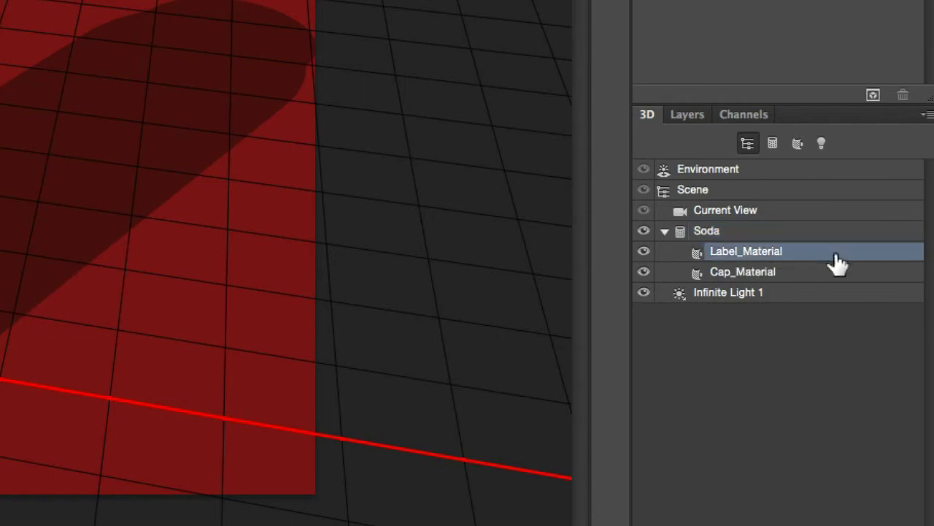
click(745, 273)
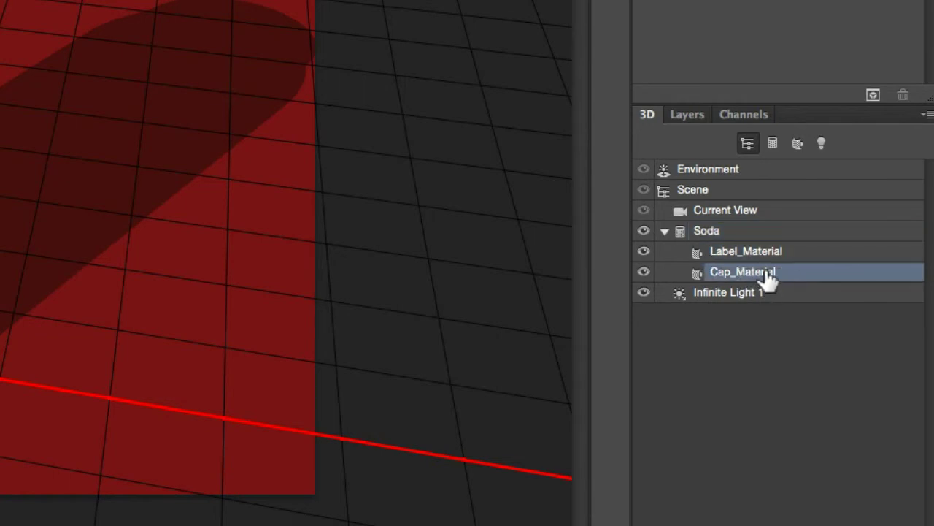
click(728, 255)
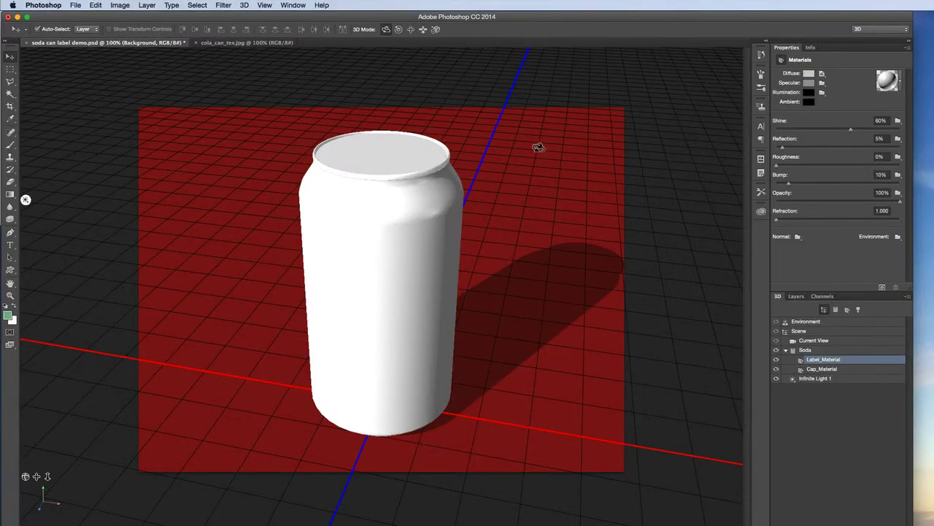
- Orbit around the soda can to examine its label area and cap surfaces from above and below
click(521, 163)
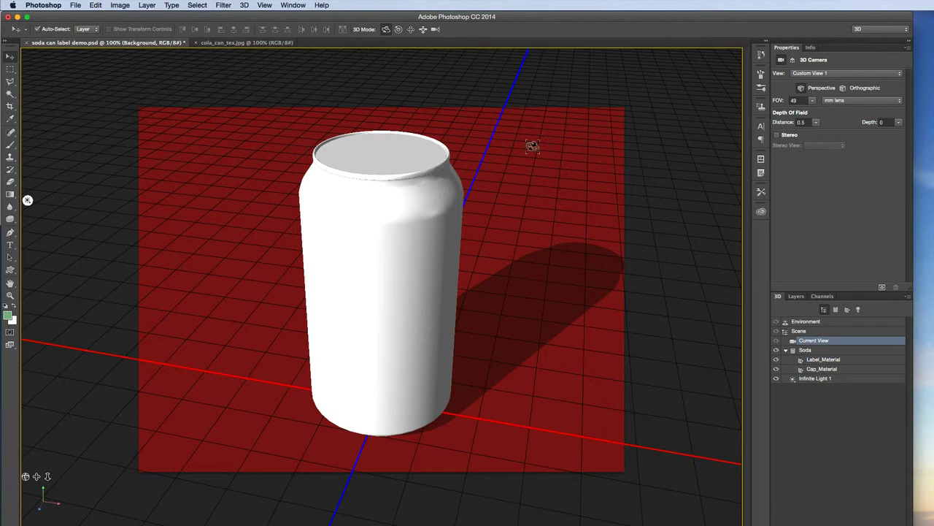
click(812, 370)
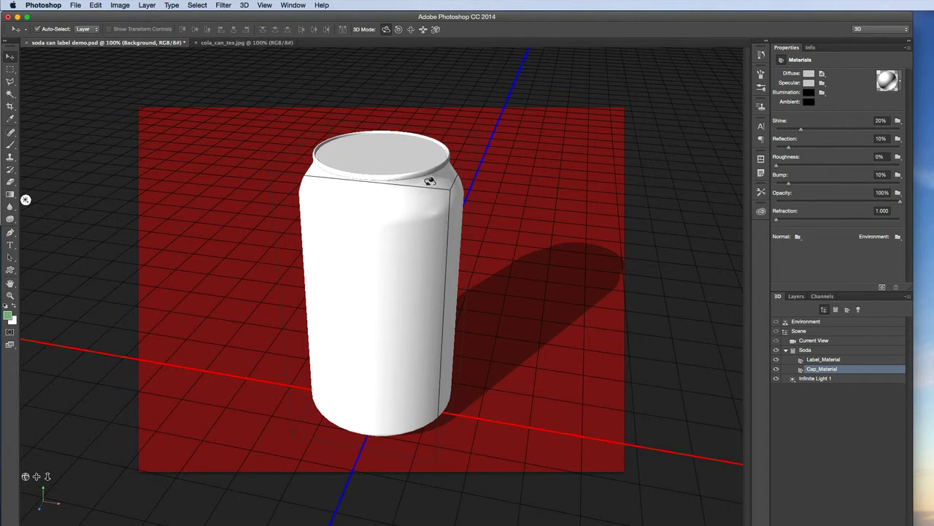
click(485, 306)
drag(479, 236, 505, 224)
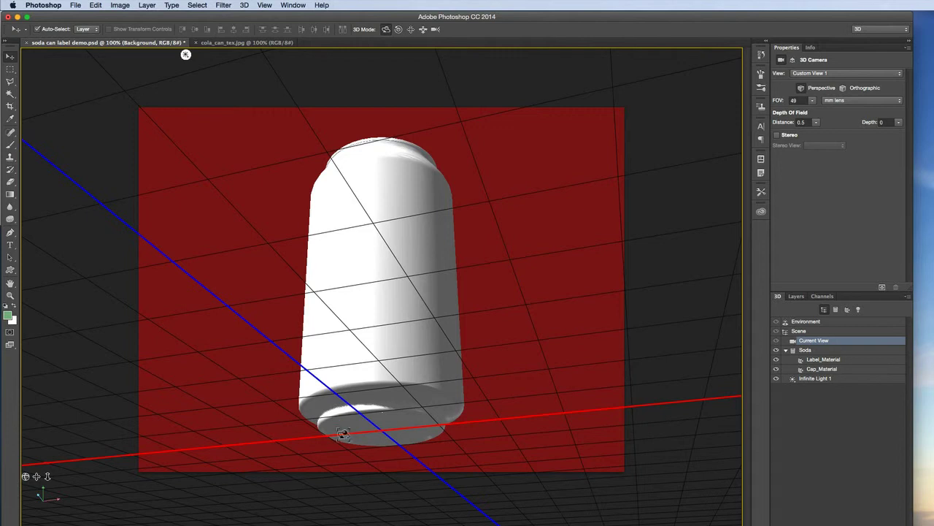
drag(488, 202, 503, 226)
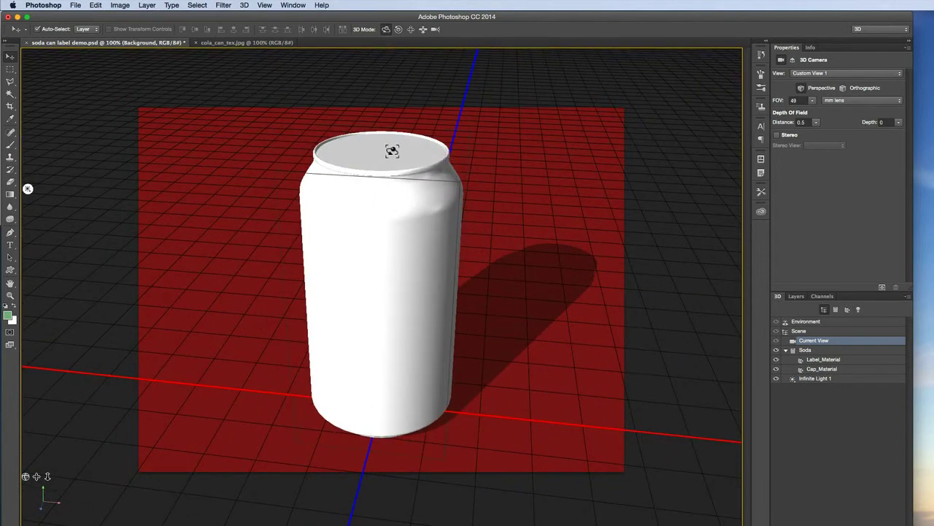
- Set Label_Material's diffuse color to dark blue with hue 253, saturation 92% and brightness 53%
click(822, 359)
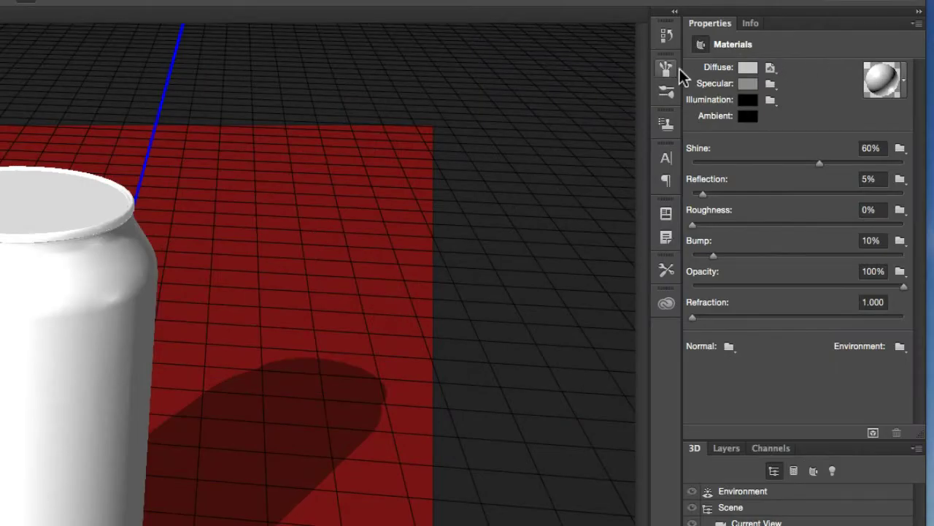
click(747, 73)
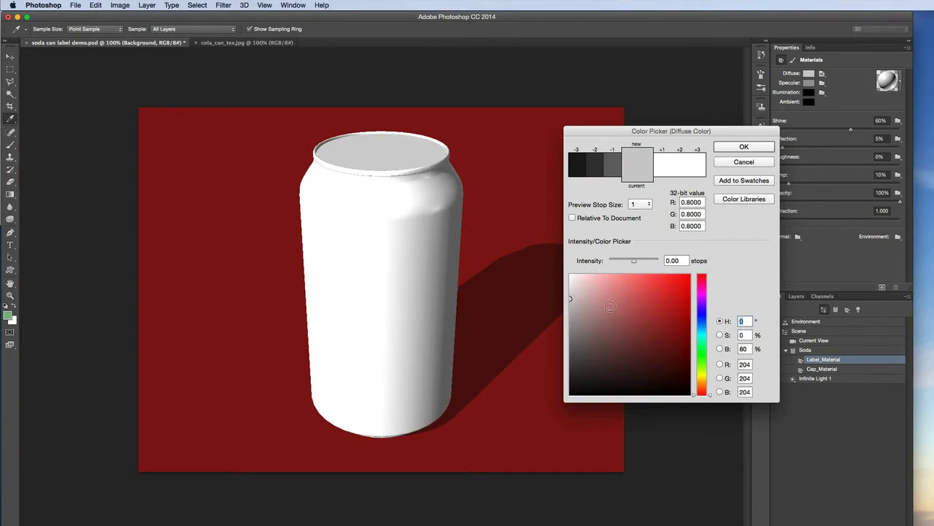
drag(628, 309, 681, 331)
click(701, 309)
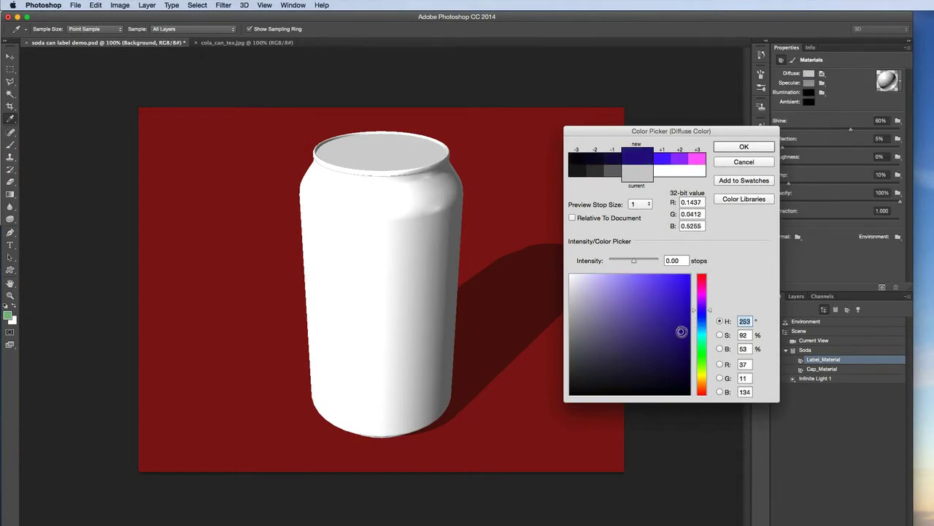
click(744, 147)
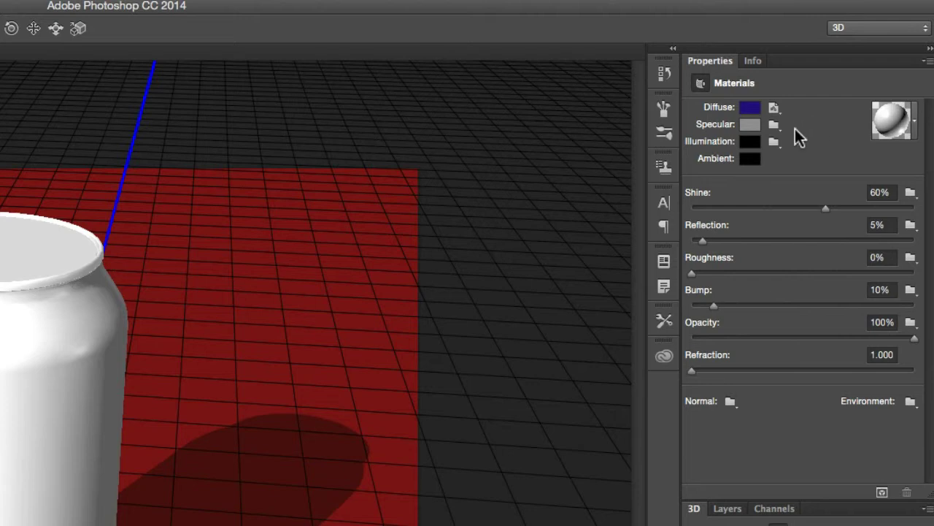
- Look over the specular texture options of Label_Material and open its diffuse texture for editing
click(775, 124)
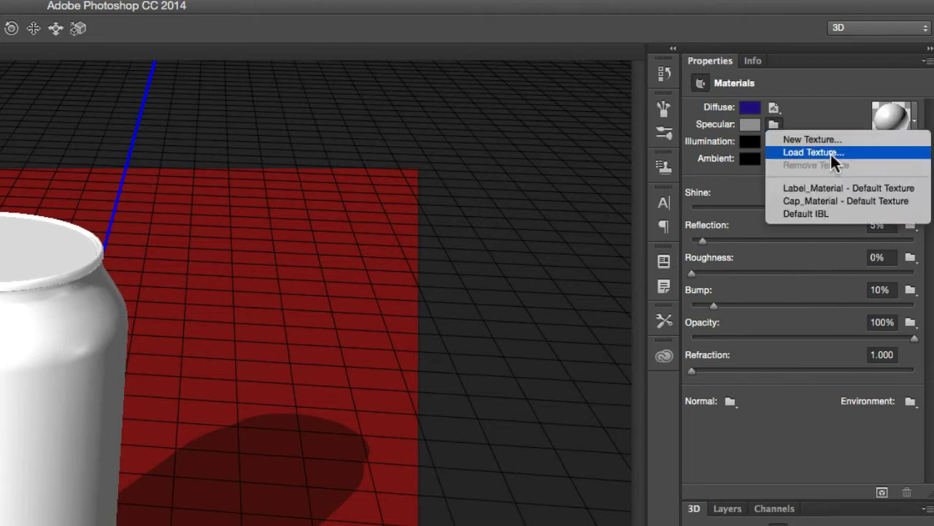
click(819, 112)
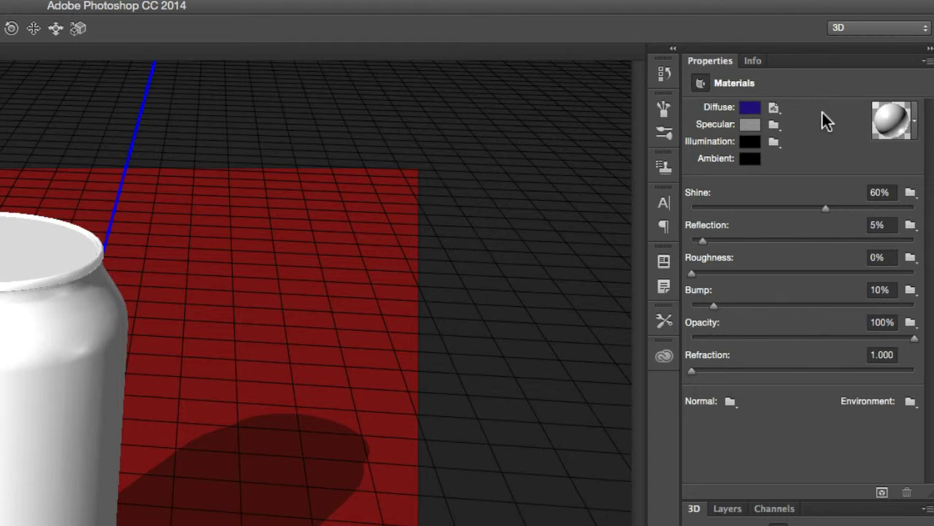
click(774, 108)
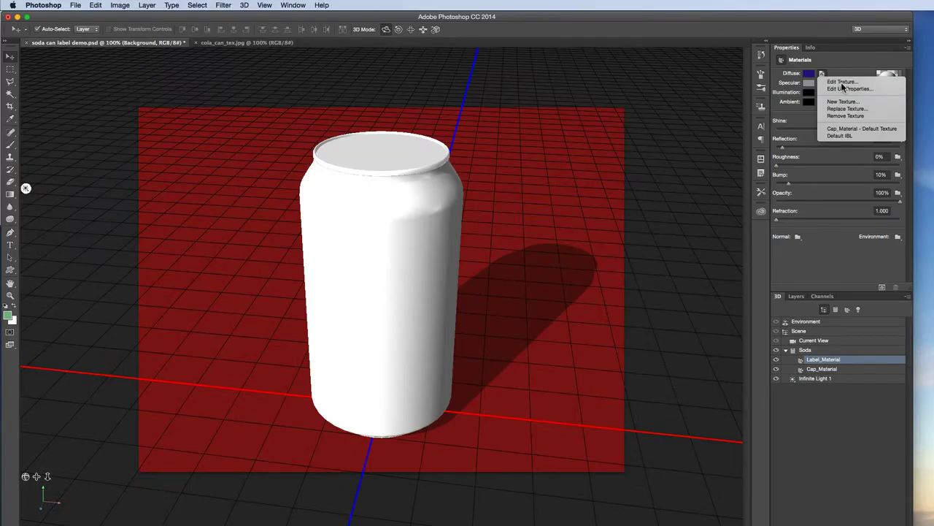
click(841, 82)
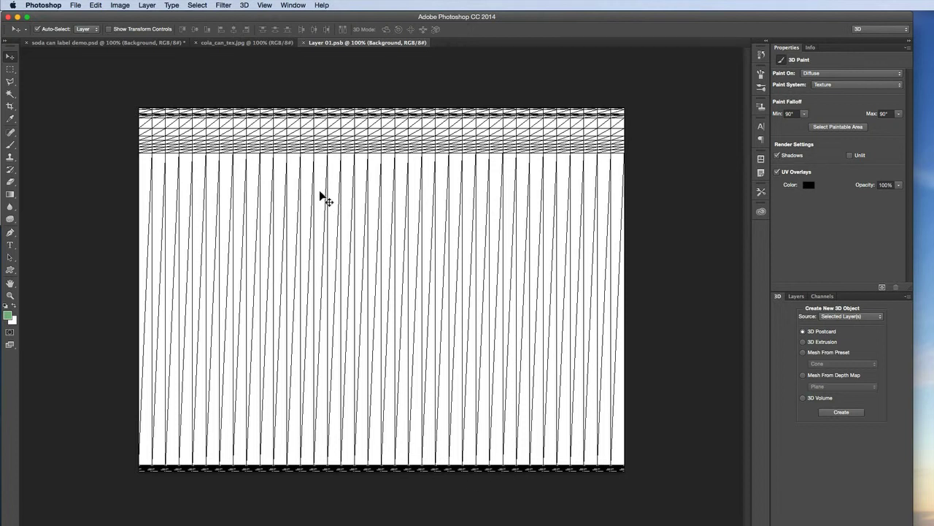
- Paint a looping green brush line across the full width of the label texture at mid-height
click(10, 145)
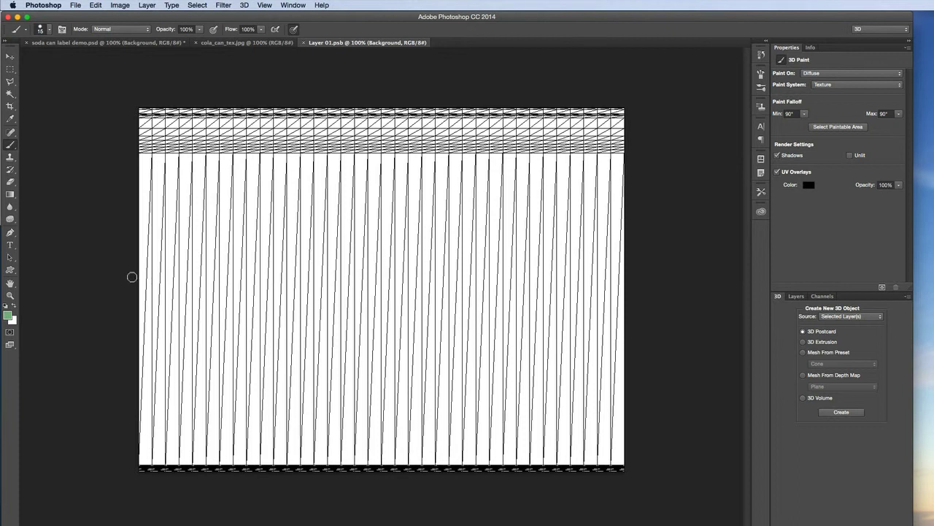
mouse_move(139, 276)
mouse_down()
mouse_move(238, 275)
mouse_move(207, 268)
mouse_move(405, 265)
mouse_move(384, 291)
mouse_move(497, 266)
mouse_move(522, 307)
mouse_up()
mouse_move(570, 288)
mouse_down()
mouse_move(617, 297)
mouse_move(672, 291)
mouse_up()
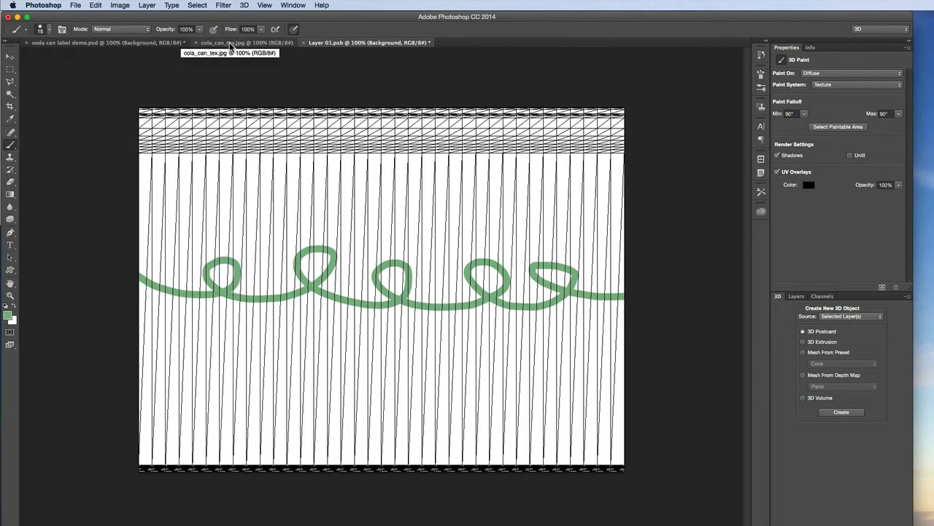
- Return to soda can label demo.psd and orbit around the can to inspect the painted line on the front and back
click(174, 48)
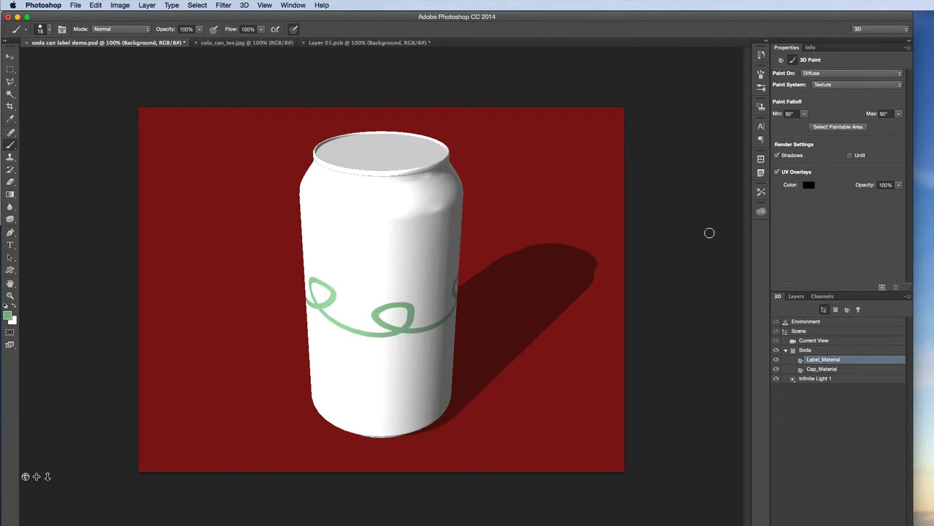
click(10, 56)
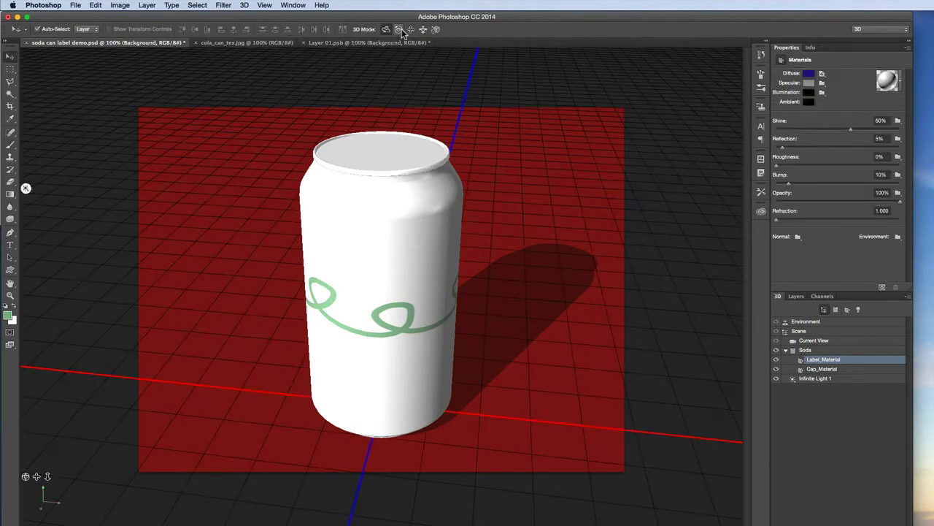
click(503, 237)
drag(501, 221, 210, 241)
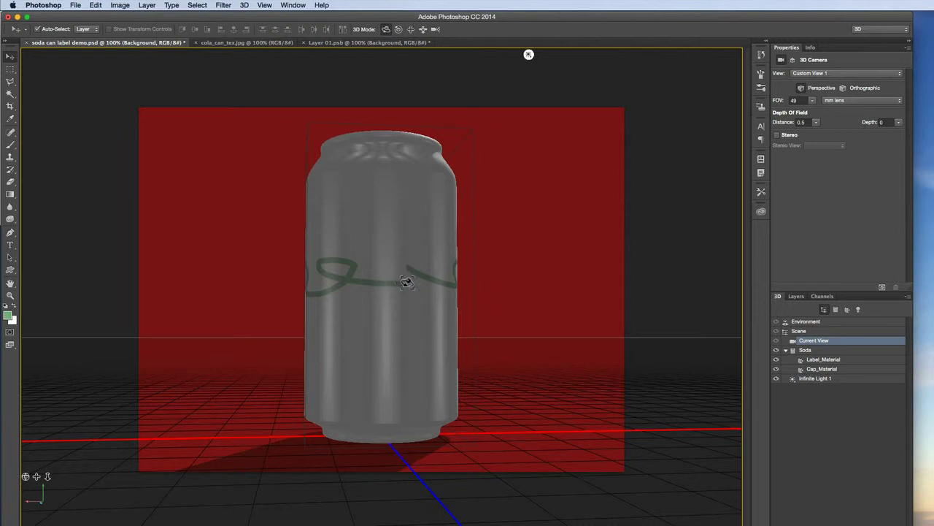
drag(275, 269, 336, 262)
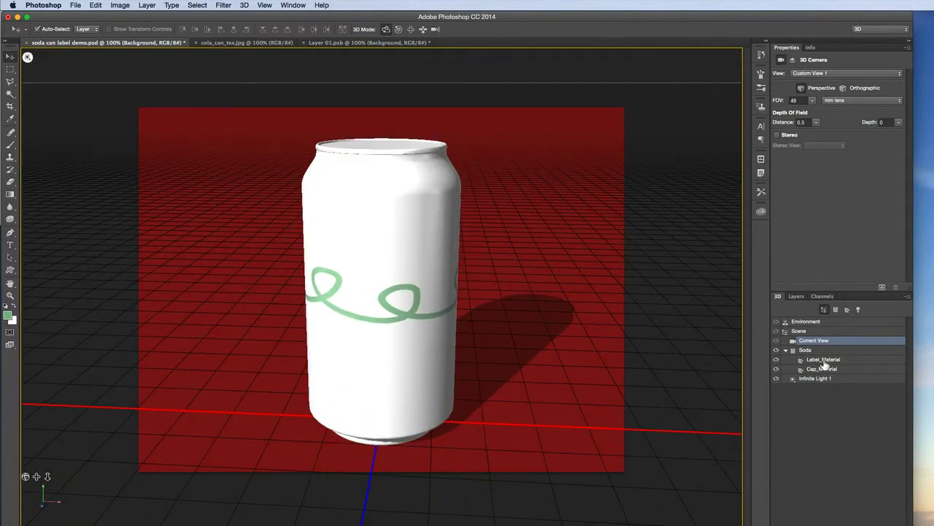
- Reopen Label_Material's diffuse texture for editing and show its layers
click(823, 360)
click(822, 74)
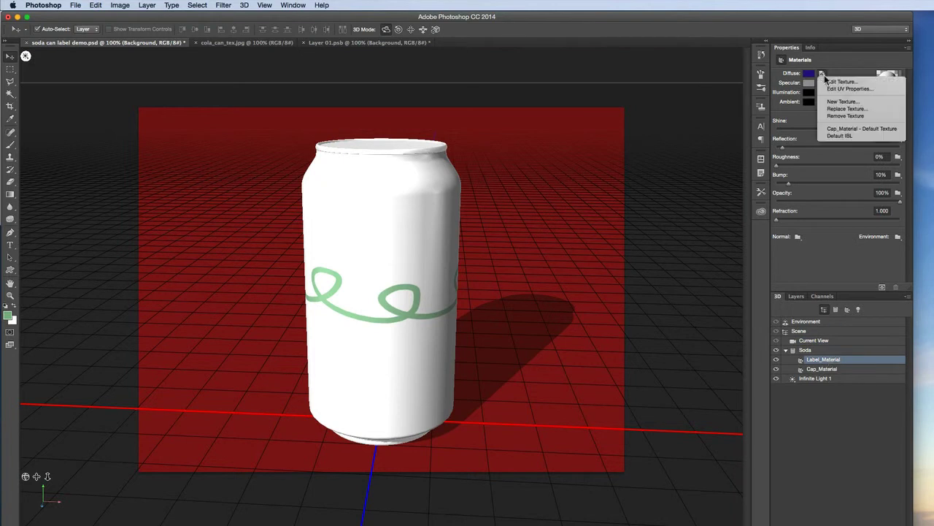
click(838, 86)
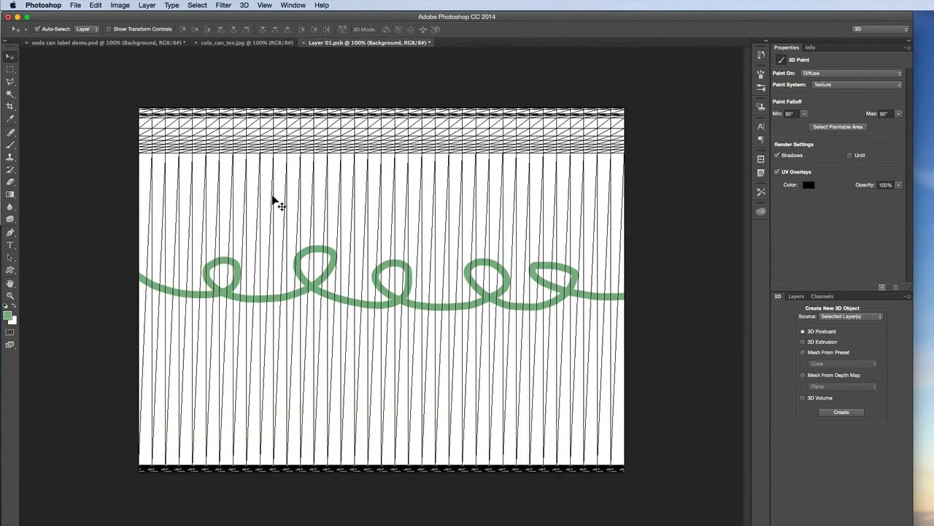
click(796, 297)
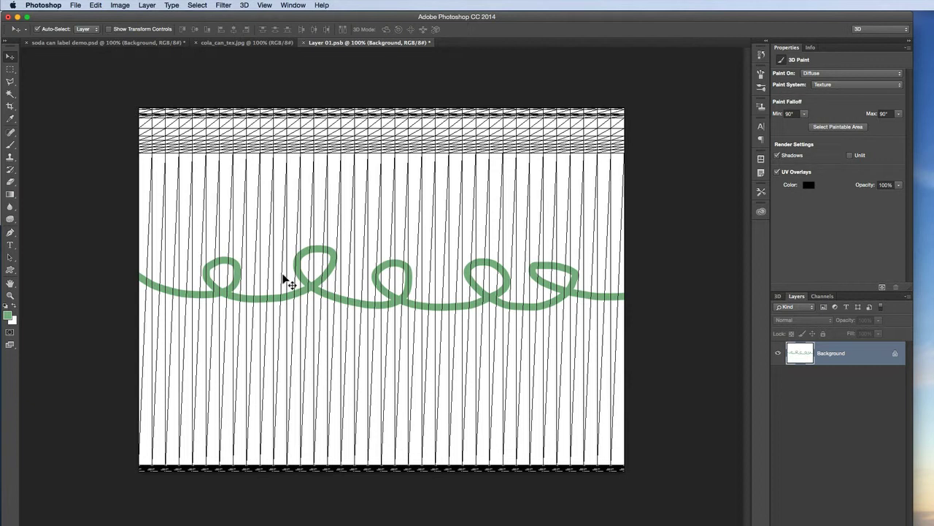
- Set the foreground color to blue #320597 and fill the label texture's Background layer with it
click(8, 315)
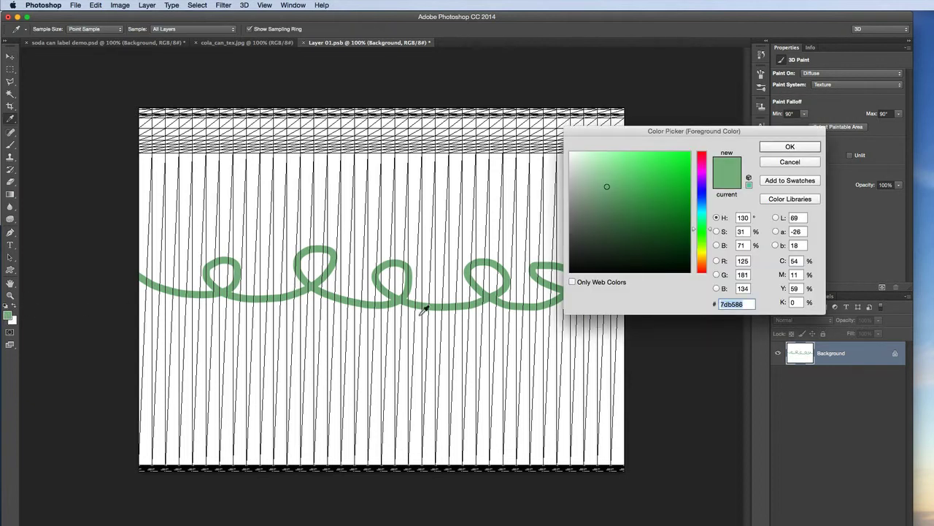
mouse_move(694, 196)
mouse_down()
mouse_move(695, 185)
mouse_move(684, 219)
mouse_move(686, 201)
mouse_up()
click(791, 147)
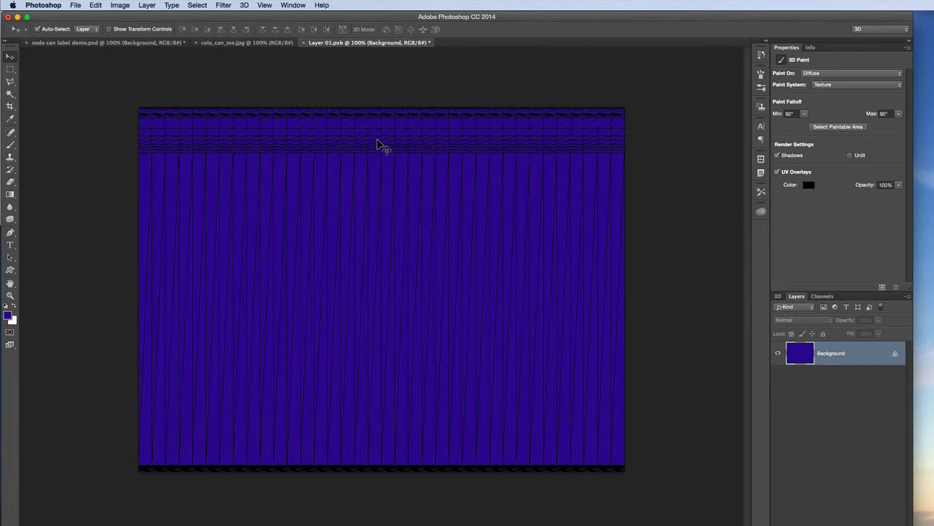
- Check the blue fill on the can in soda can label demo.psd and return to the Layer 01.psb texture
click(125, 44)
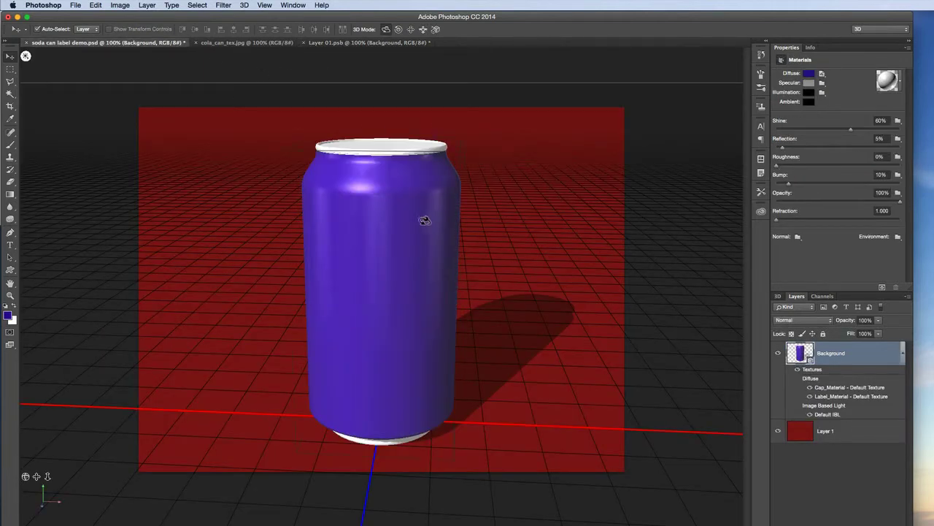
click(496, 127)
click(338, 42)
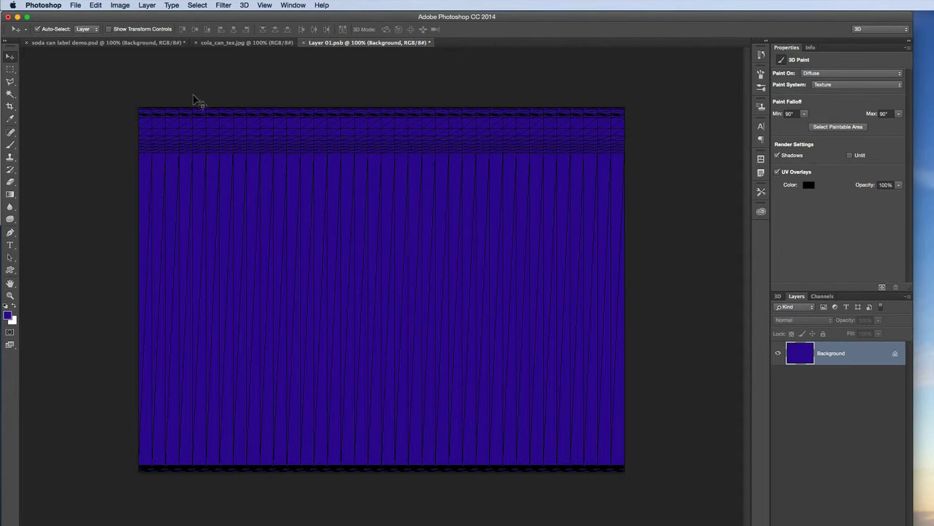
click(151, 43)
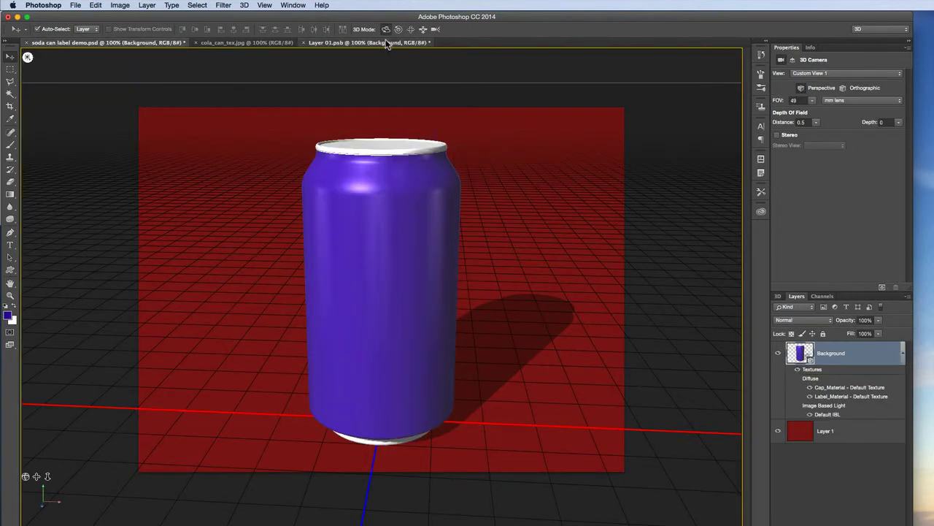
click(409, 43)
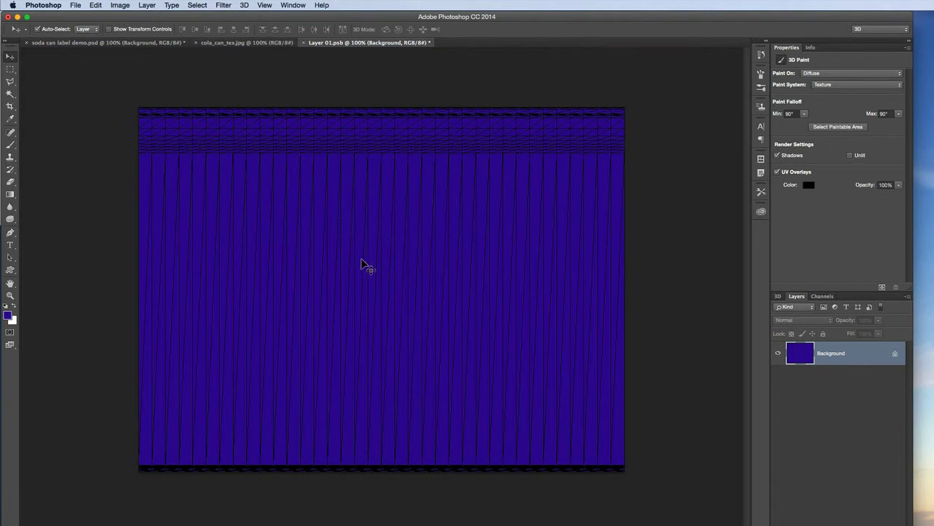
- Add a new layer above the texture's Background and make a circular marquee selection near the middle of the label
click(879, 525)
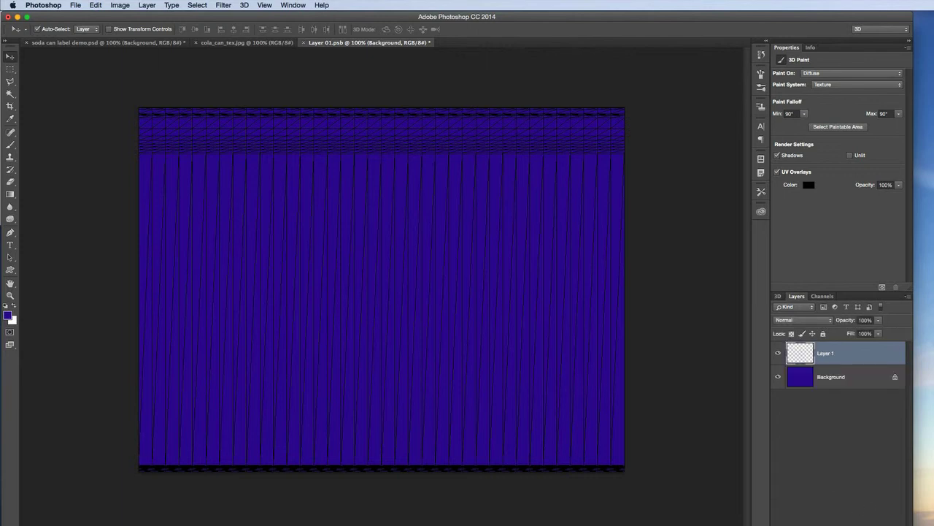
click(11, 69)
click(62, 75)
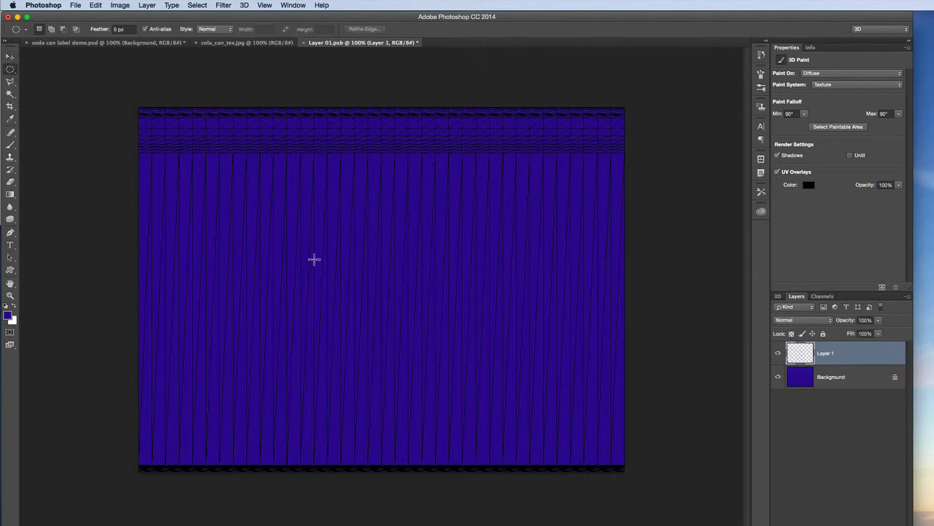
drag(327, 246, 456, 365)
drag(567, 363, 580, 369)
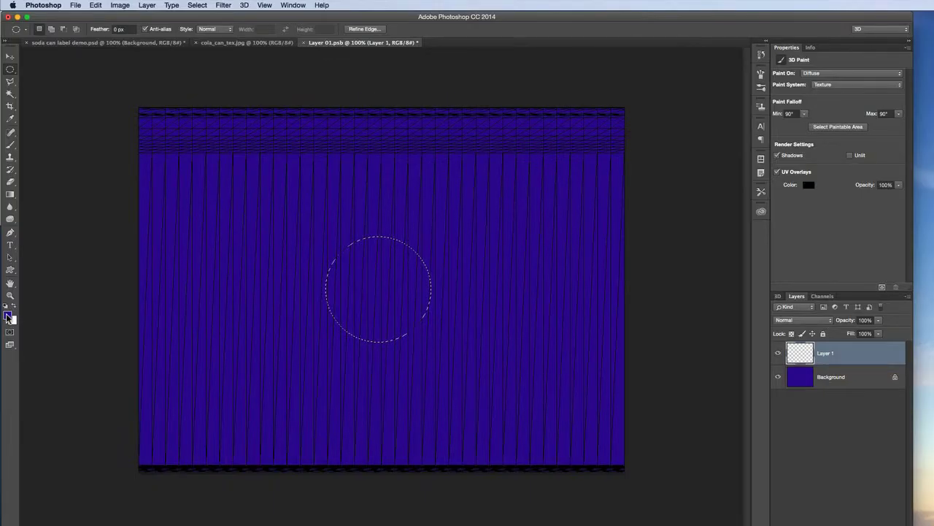
- Stroke the circular selection with a 4 px yellow-green #d6e907 line on the inside, and deselect
click(9, 316)
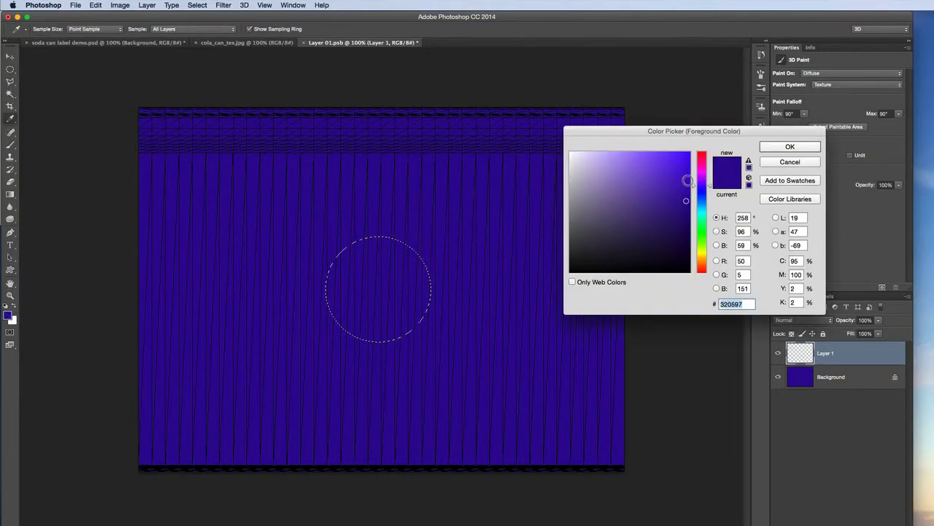
click(700, 251)
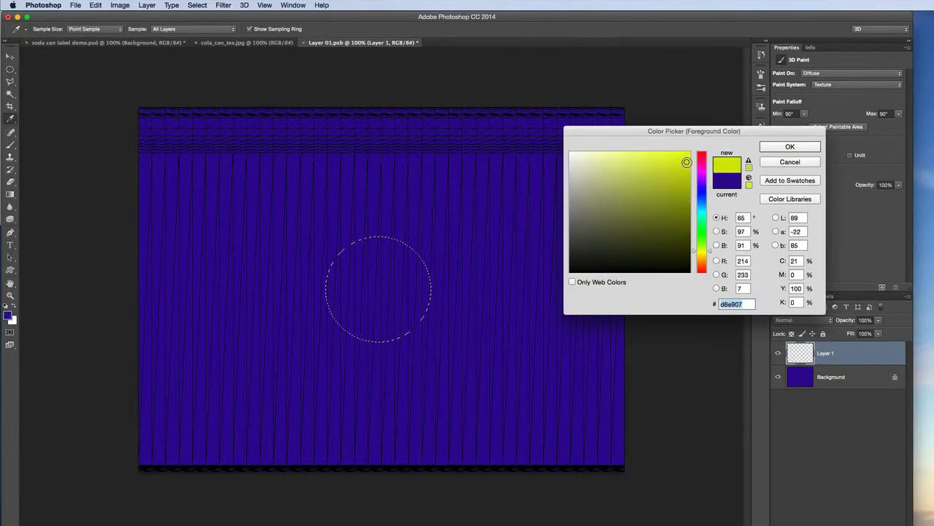
click(790, 147)
click(96, 6)
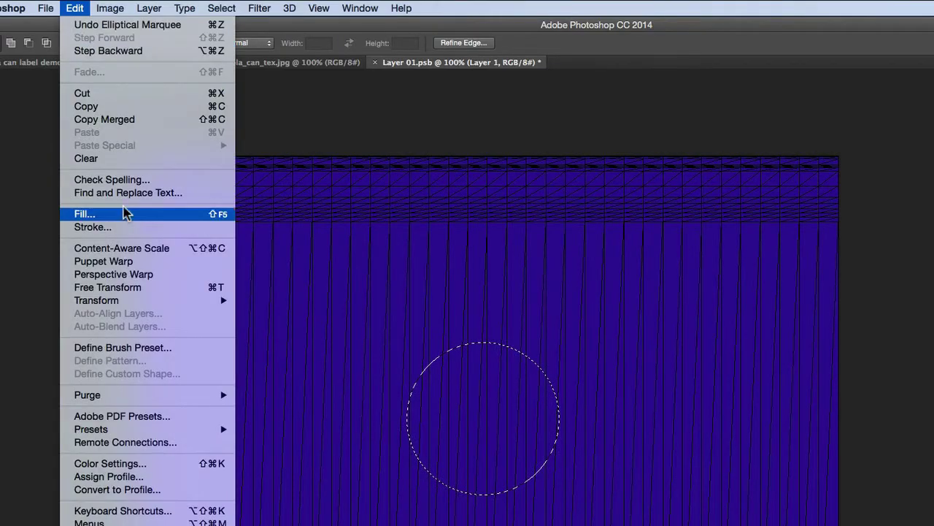
click(117, 227)
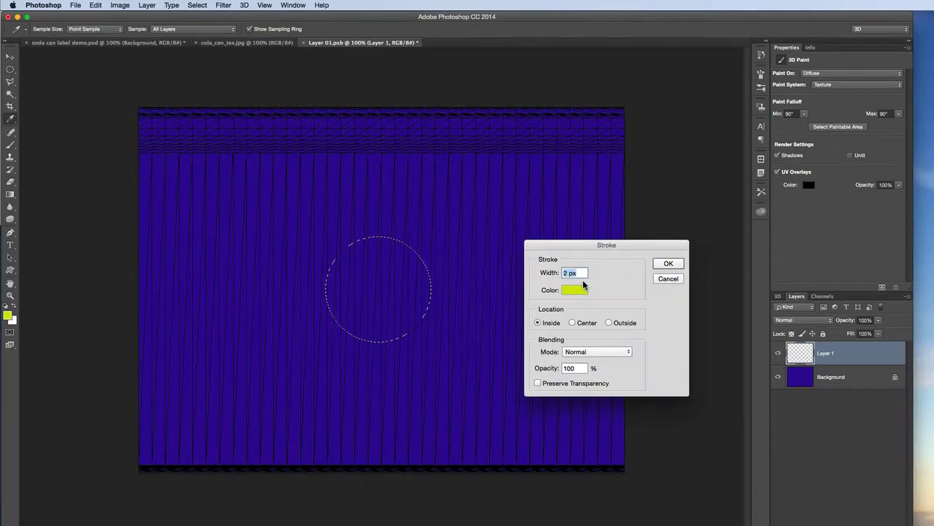
text(4)
click(668, 263)
key(super+d)
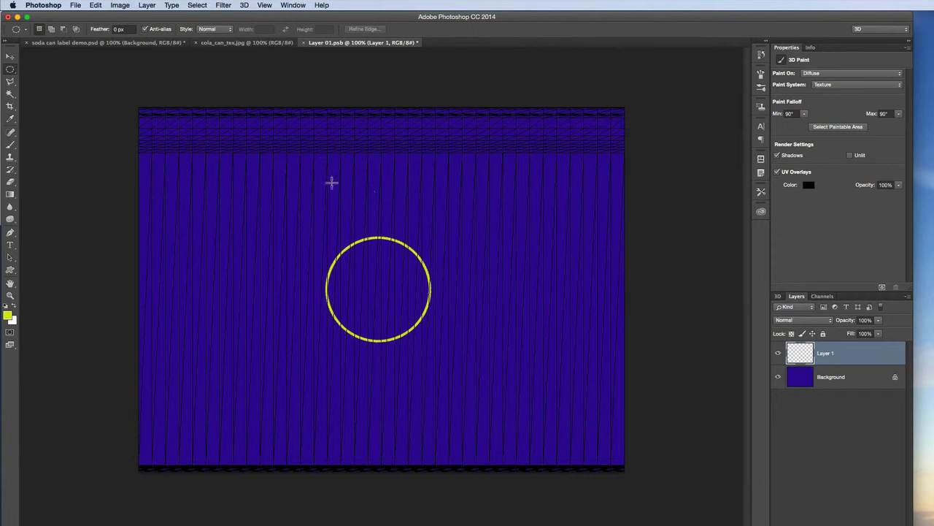
- Examine the circle on the can in soda can label demo.psd by orbiting the camera, undoing the accidental roll
click(100, 43)
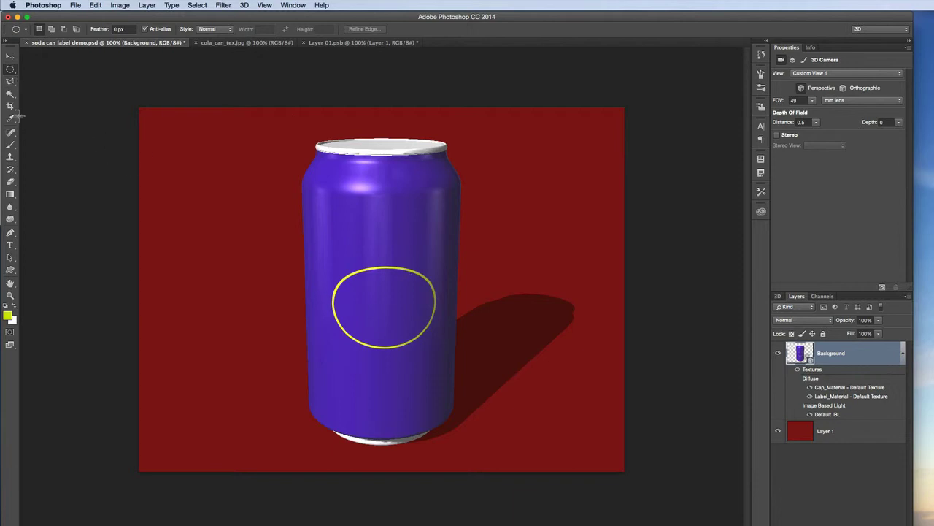
click(9, 56)
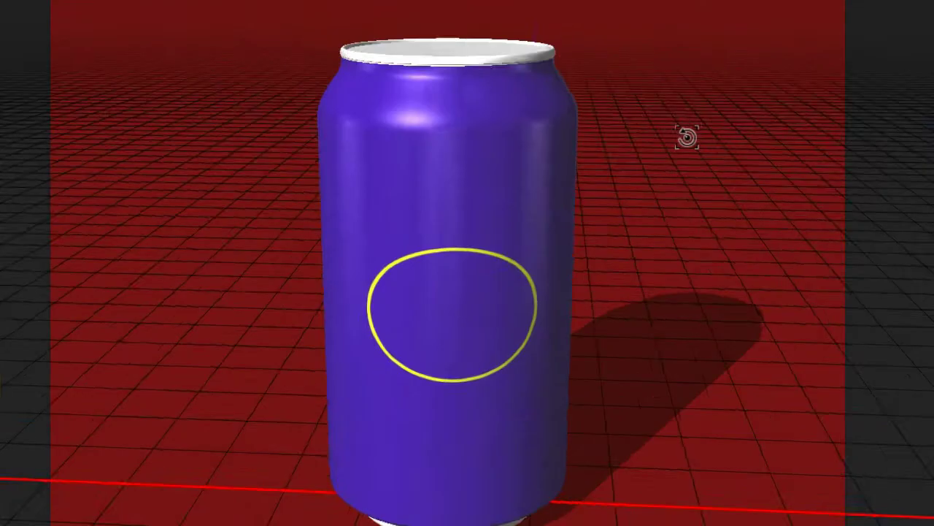
drag(529, 201, 470, 132)
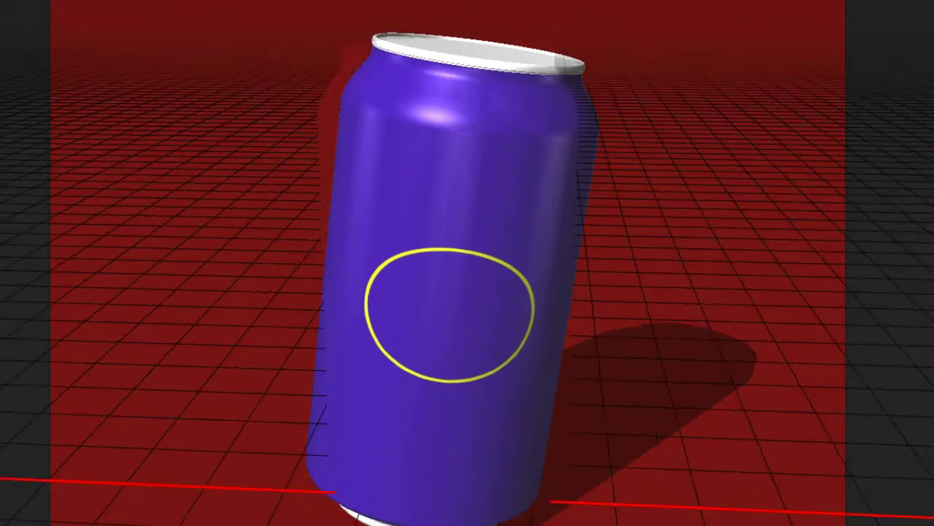
key(ctrl+z)
drag(653, 171, 590, 139)
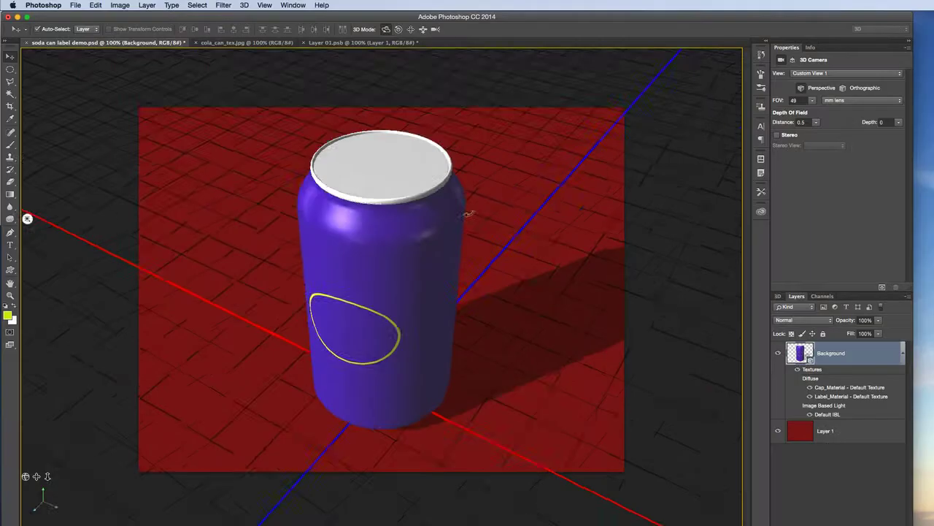
drag(468, 213, 369, 281)
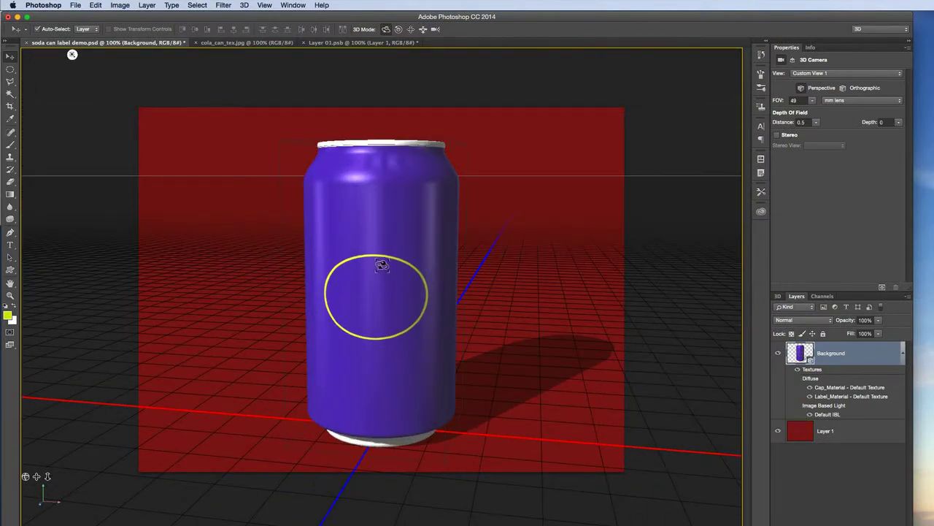
drag(527, 188, 512, 170)
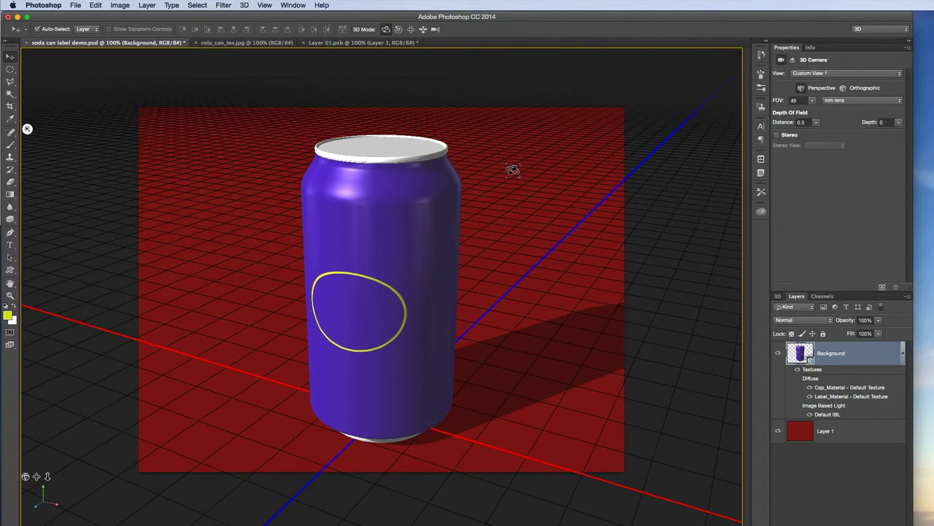
drag(524, 149, 527, 155)
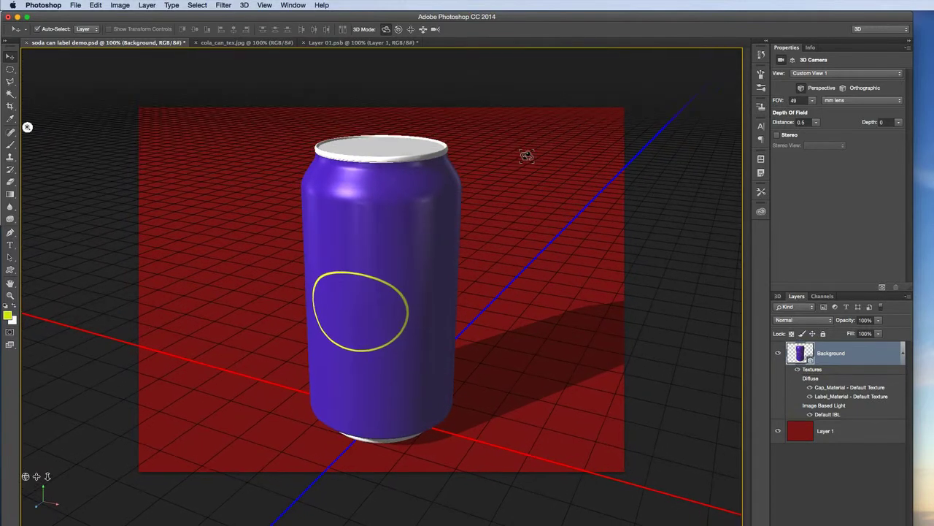
- Narrow the circle on Layer 1 of Layer 01.psb symmetrically to about 84.3% width at unchanged height
click(371, 44)
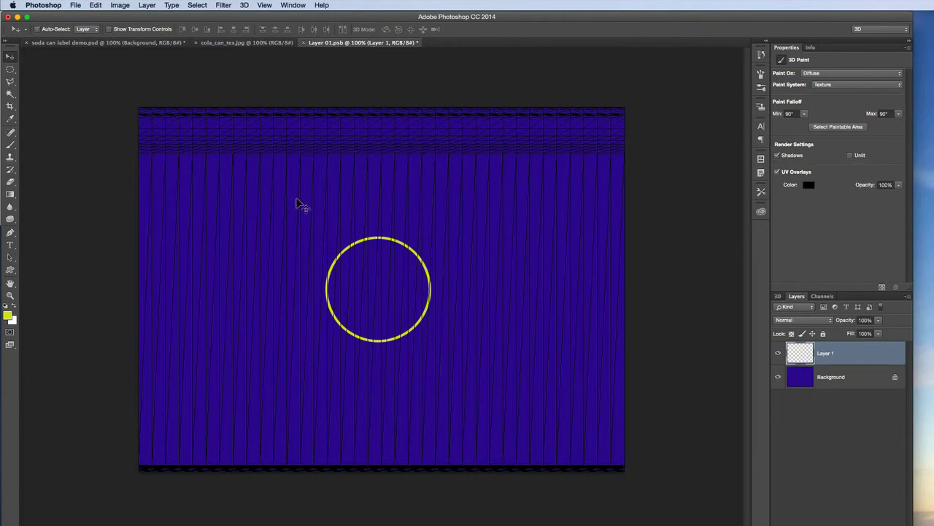
key(super+t)
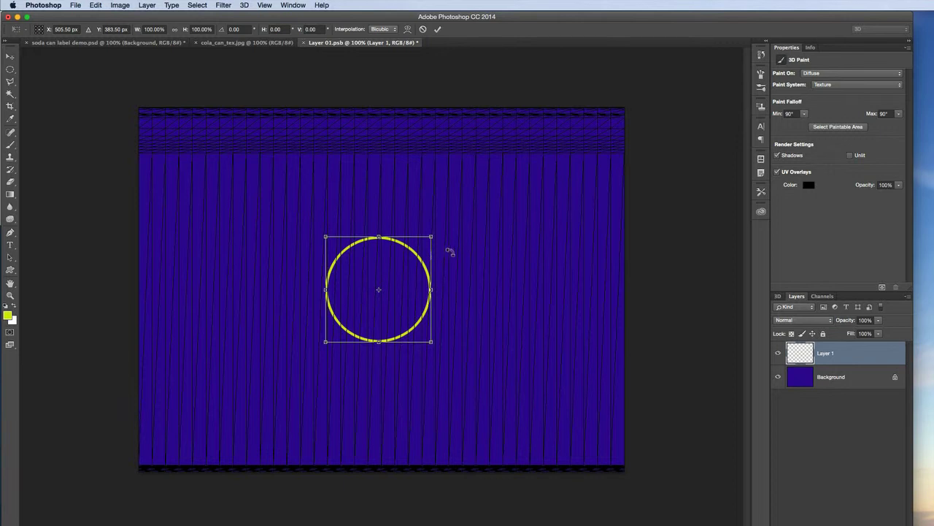
drag(432, 290, 423, 290)
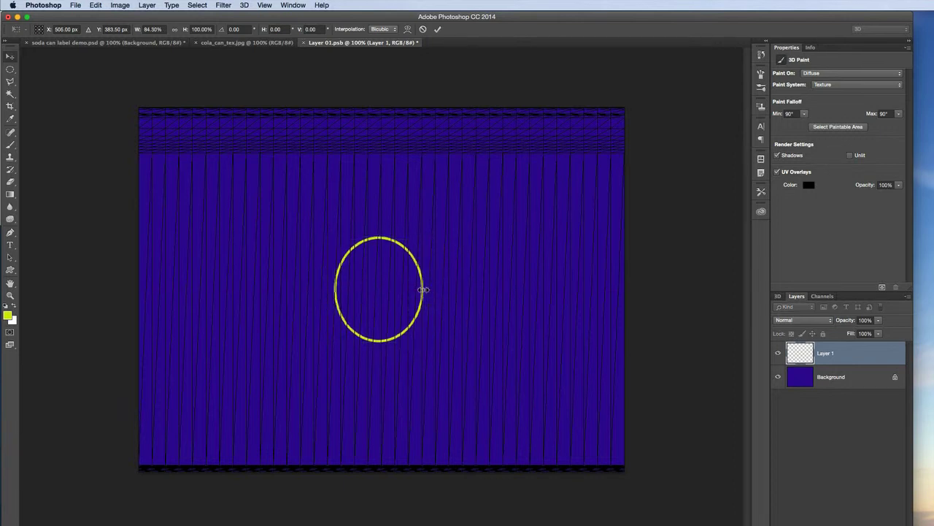
key(Return)
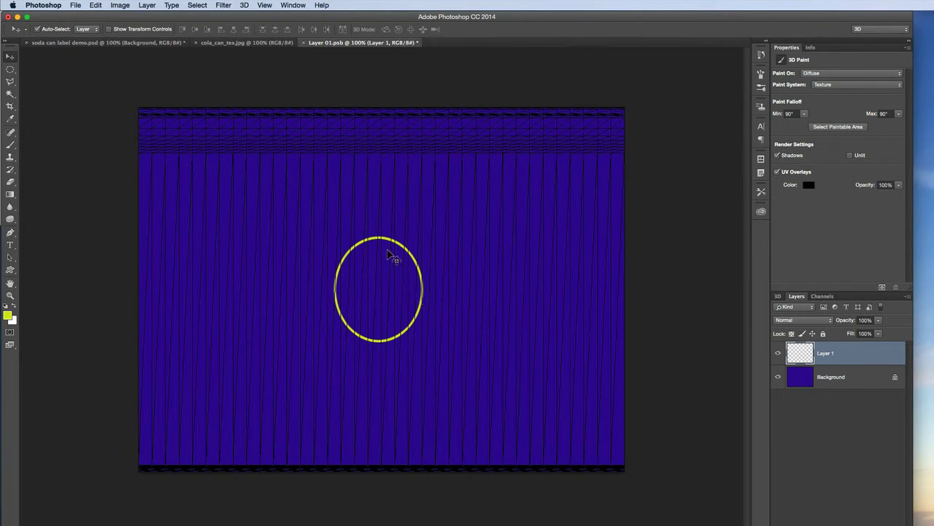
- Save the Layer 01.psb texture and check the narrowed circle on the can from a changed camera angle
click(111, 42)
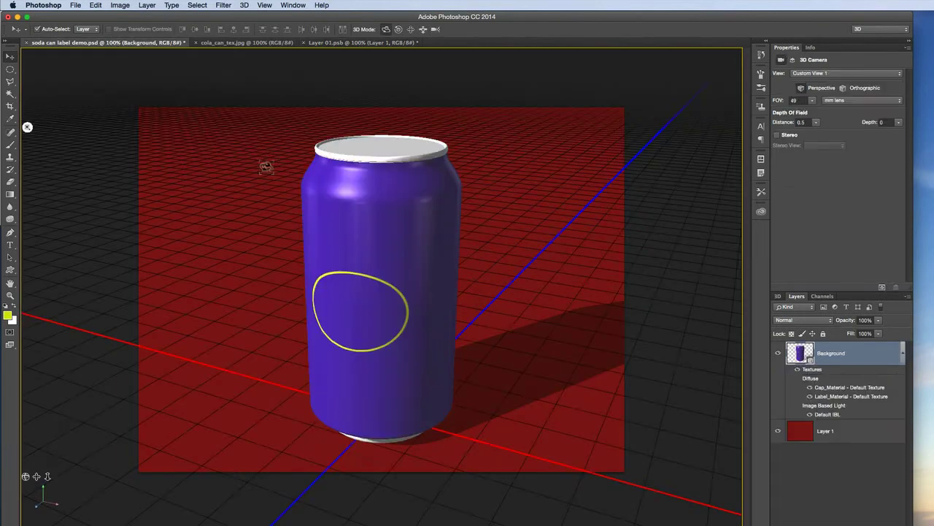
drag(511, 252, 398, 110)
click(328, 43)
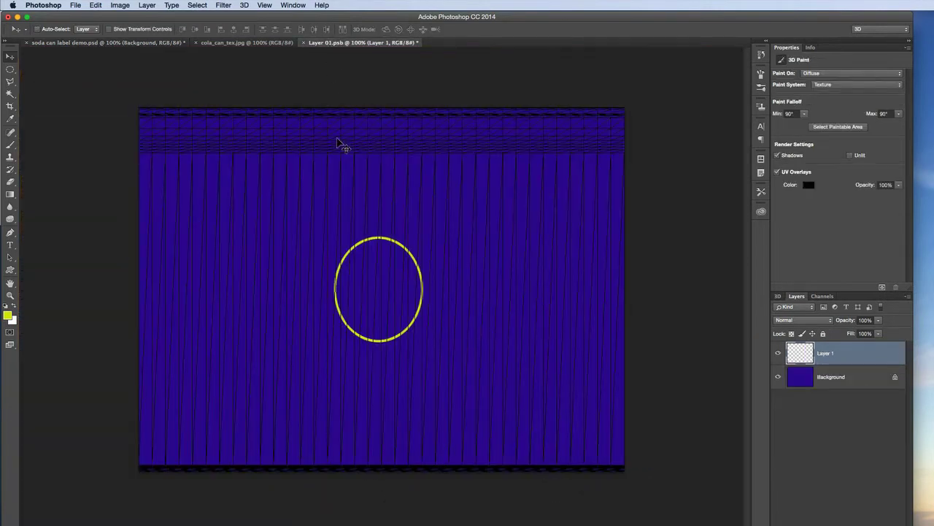
click(144, 42)
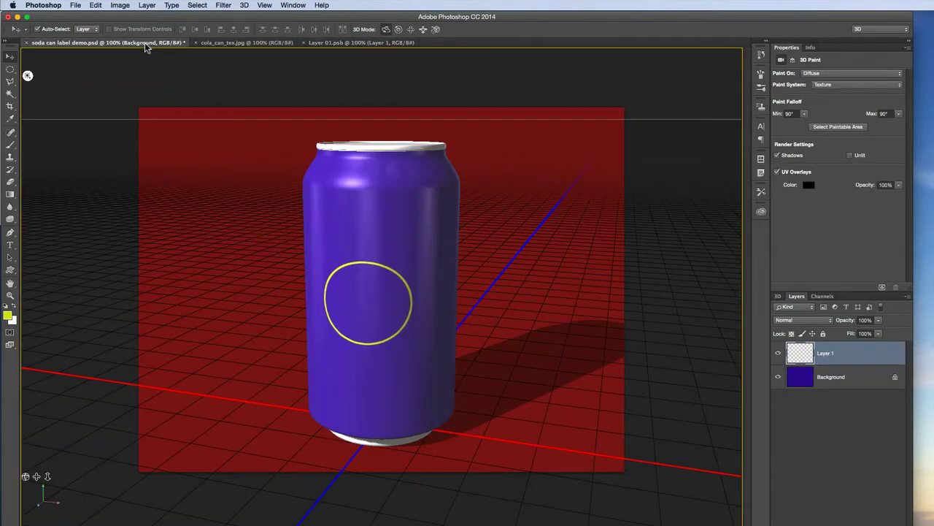
drag(28, 76, 53, 54)
- Narrow the circle on Layer 1 of Layer 01.psb slightly further about its center and save the texture
click(346, 43)
key(super+t)
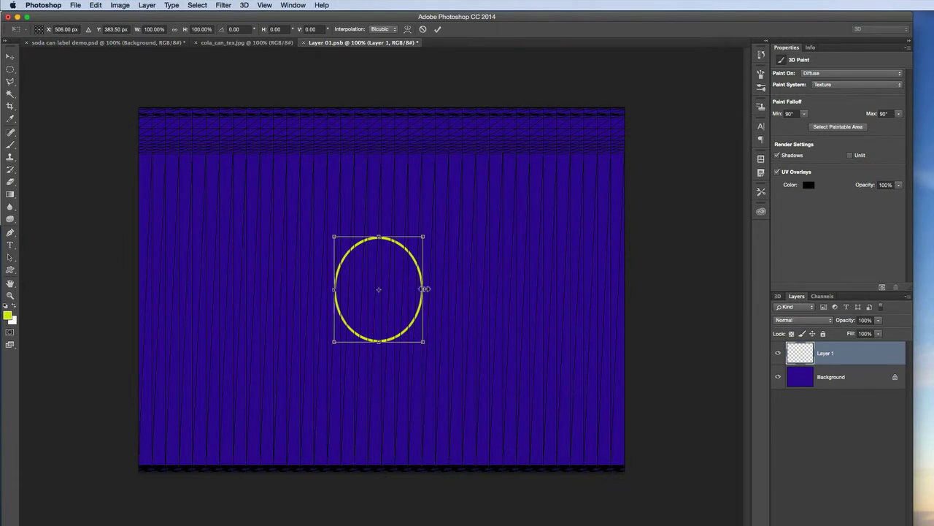
drag(425, 289, 420, 290)
key(Return)
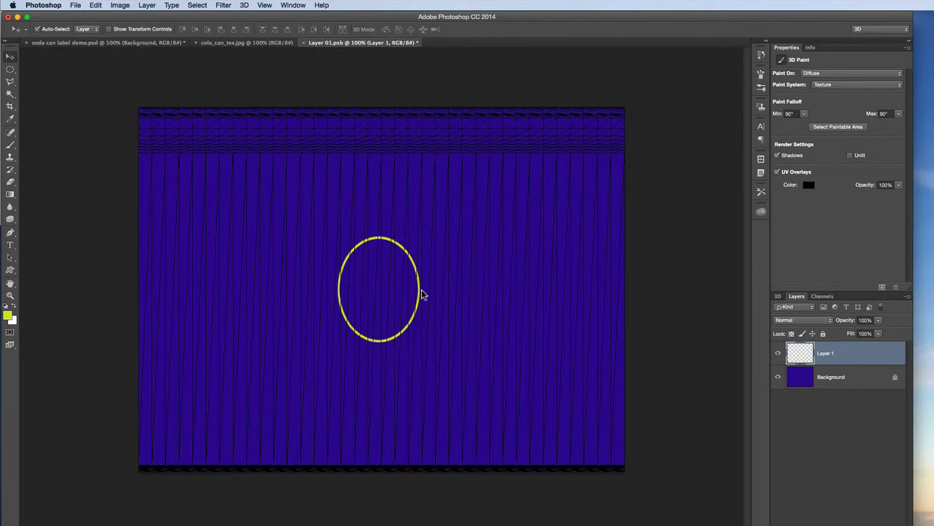
key(super+s)
- Compare the circle's shape on the 3D can with its flat shape in the Layer 01.psb texture
click(159, 45)
mouse_move(490, 213)
mouse_down()
mouse_move(555, 189)
mouse_move(493, 222)
mouse_up()
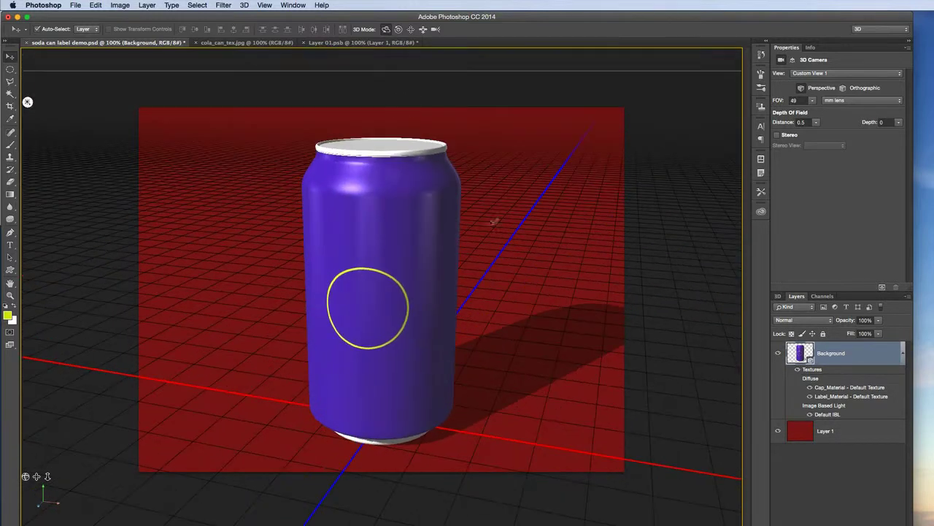
click(369, 42)
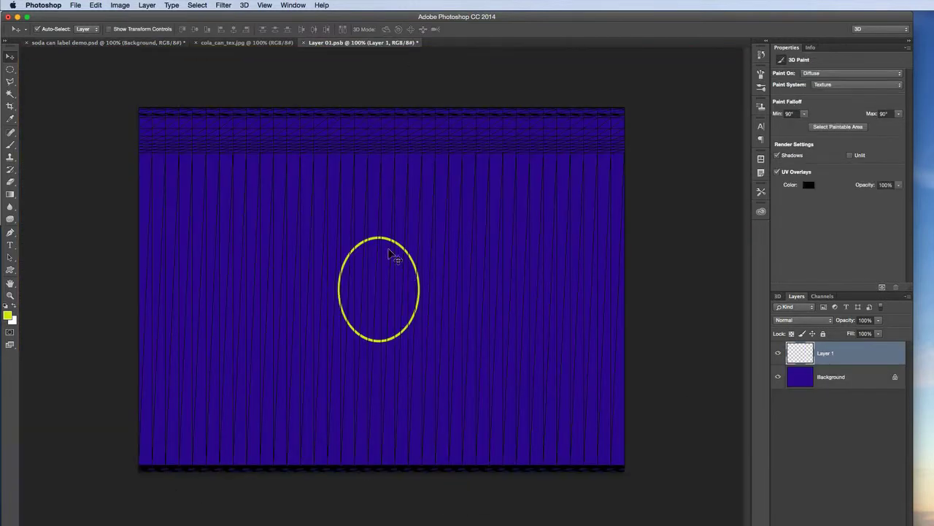
click(156, 43)
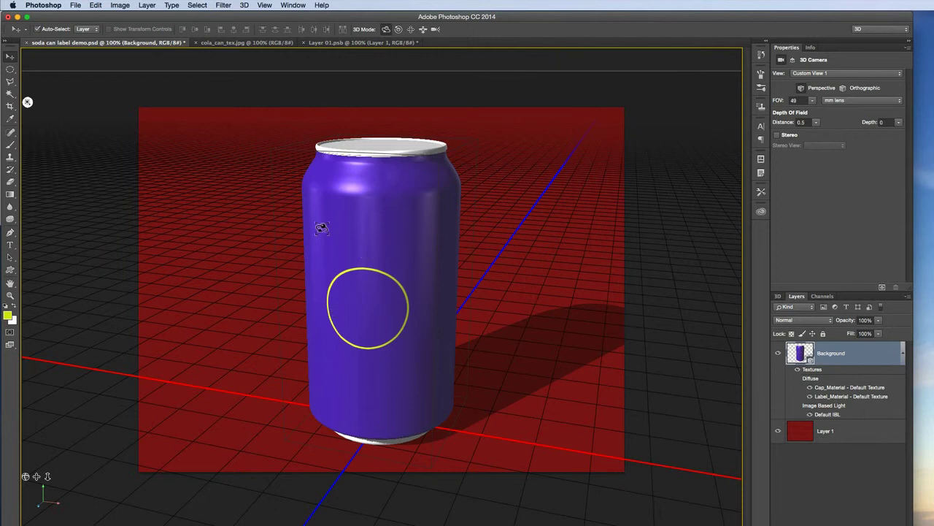
click(337, 42)
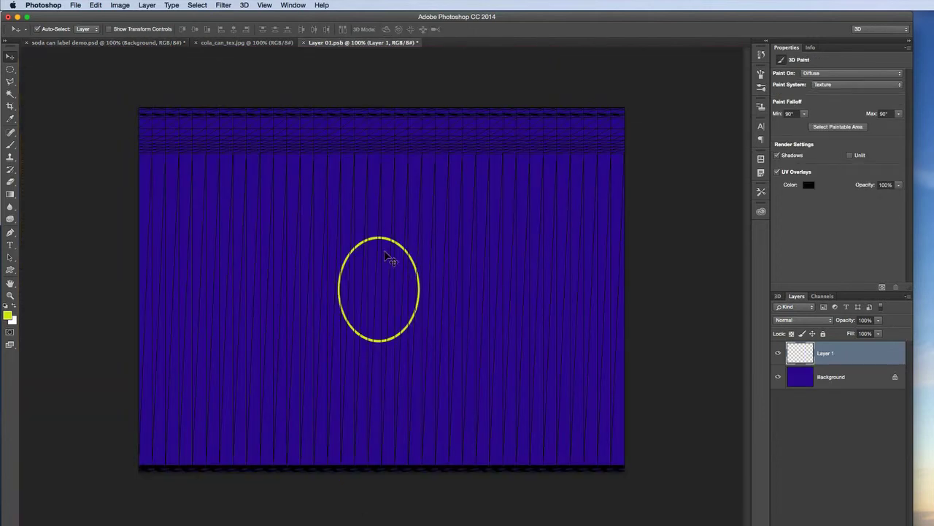
click(132, 42)
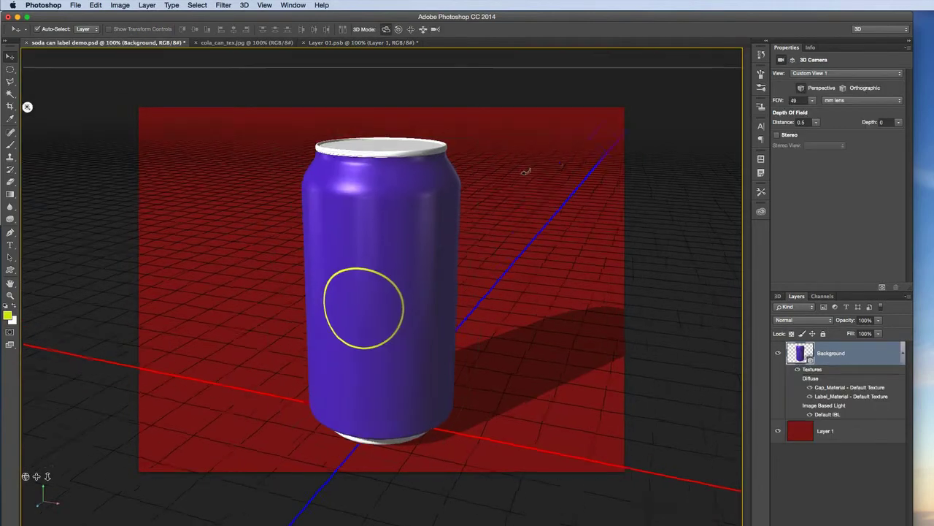
drag(478, 176, 530, 171)
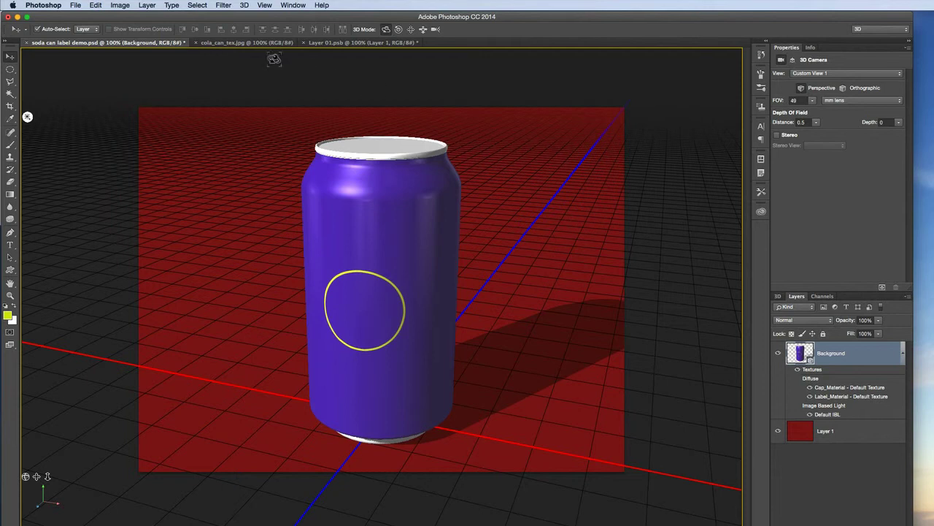
- Select the entire Coca-Cola label image in cola_can_tex.jpg and copy it
click(255, 45)
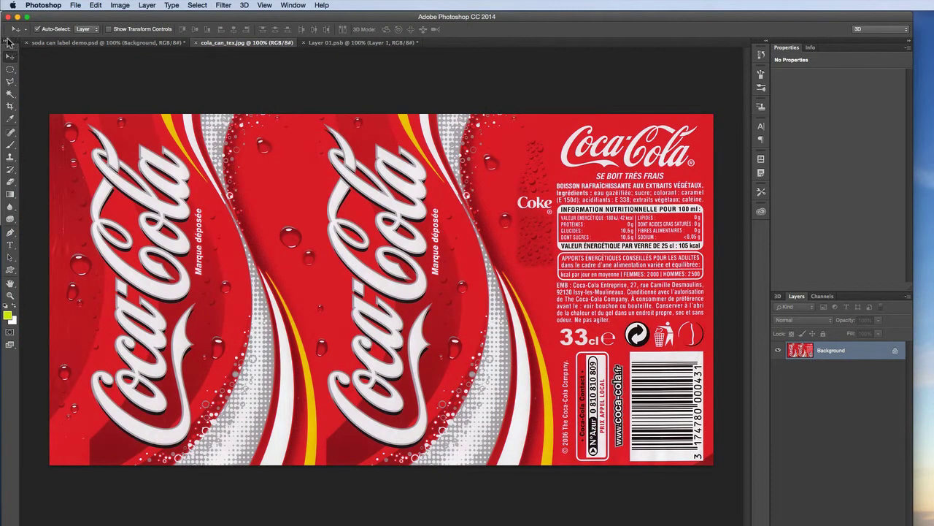
key(super+a)
key(super+c)
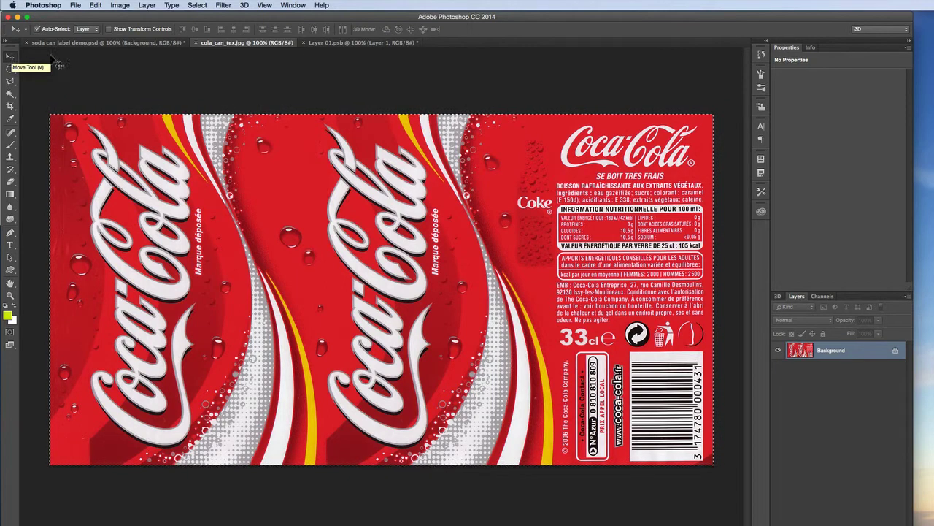
- Remove the circle layer from the Layer 01.psb texture, keeping only the blue Background
click(332, 42)
key(super+v)
drag(844, 363, 809, 521)
drag(830, 482, 897, 523)
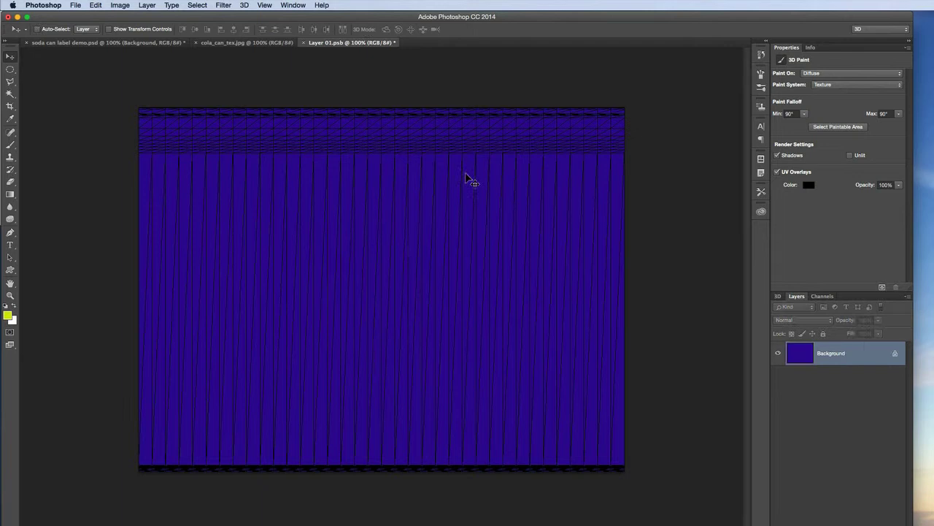
- Paste the Coca-Cola label into Layer 01.psb, scale it to 73.43% width and 104.05% height to cover the canvas, and save
key(super+v)
drag(471, 236, 345, 227)
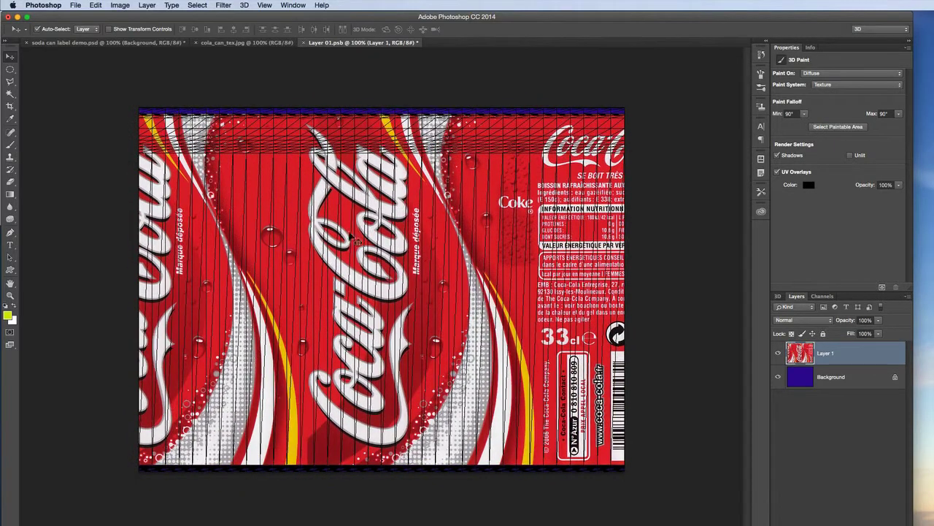
key(super+t)
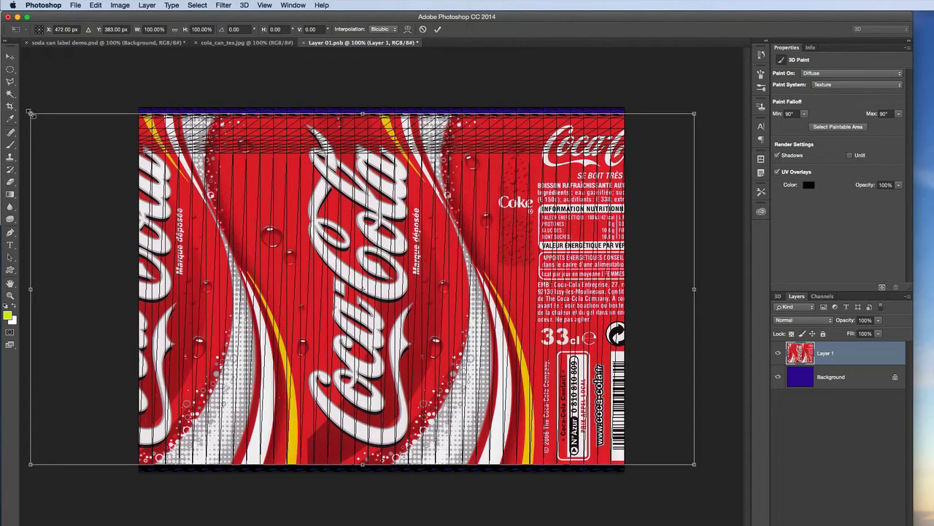
drag(30, 113, 138, 109)
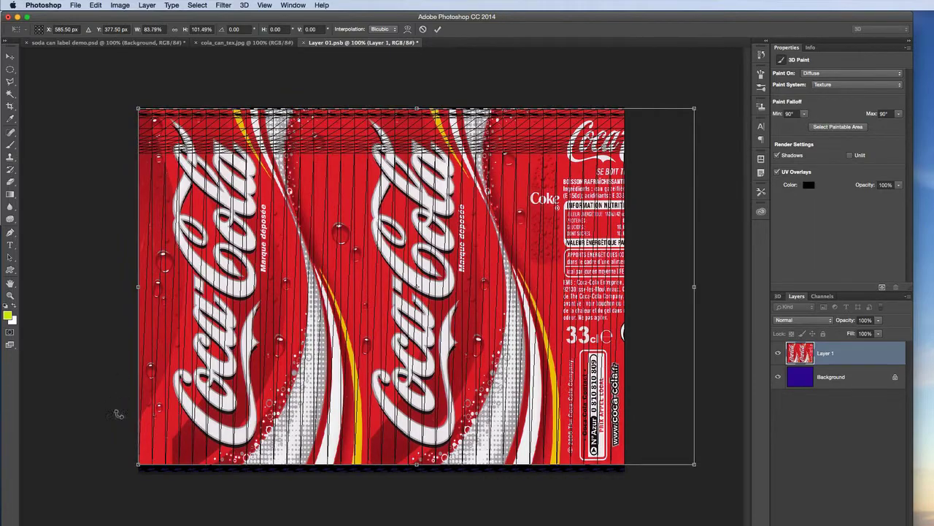
drag(136, 467, 137, 472)
drag(700, 470, 627, 471)
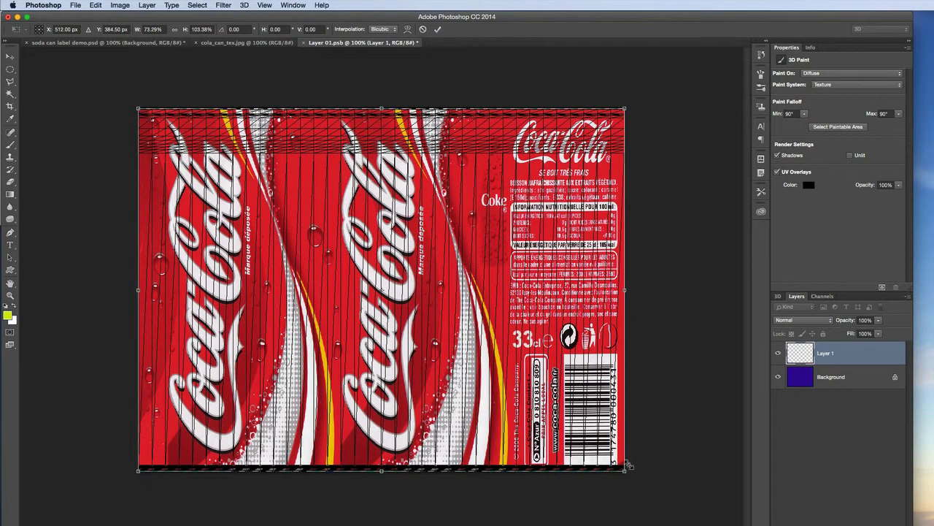
drag(625, 108, 626, 106)
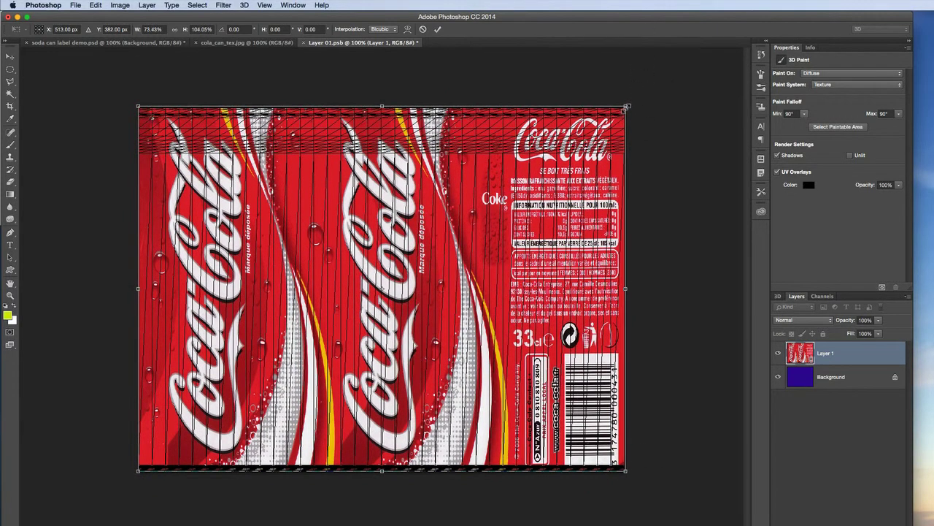
key(Return)
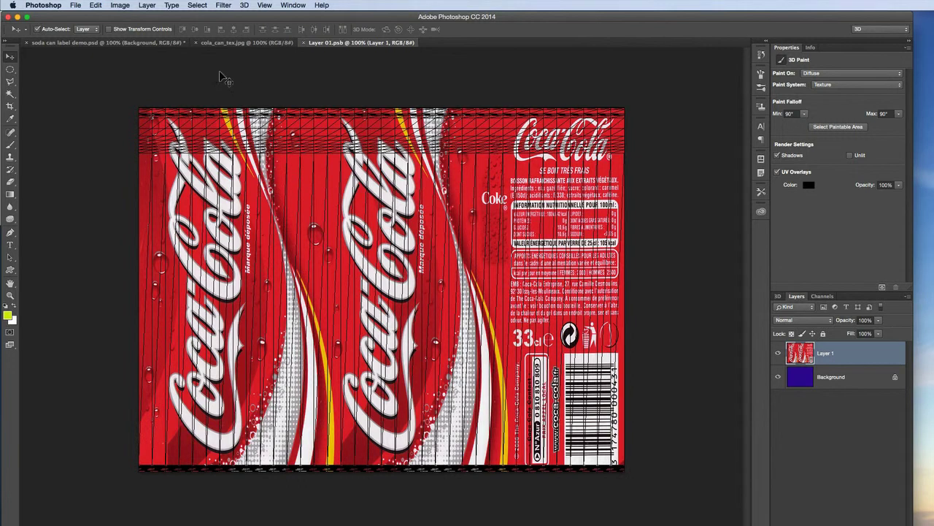
- Examine the Coca-Cola label on the can in soda can label demo.psd by orbiting the camera
click(69, 43)
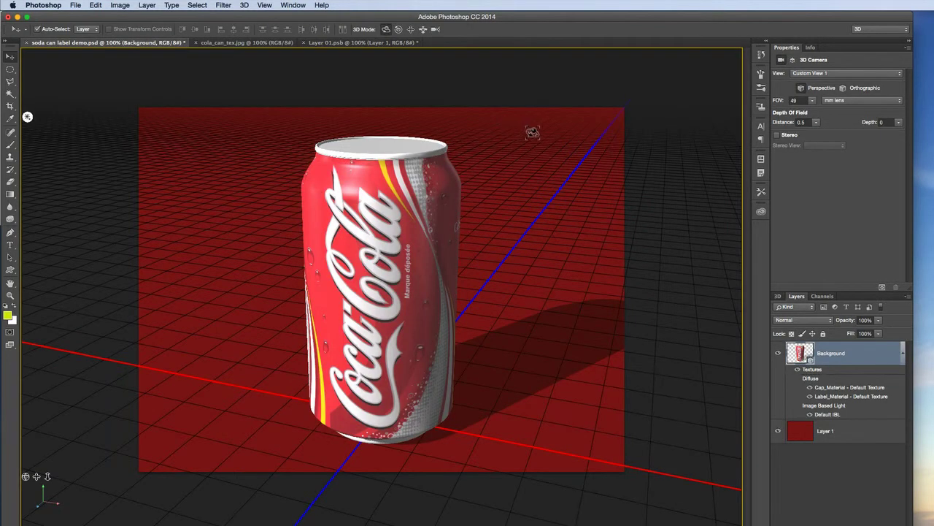
drag(27, 116, 27, 192)
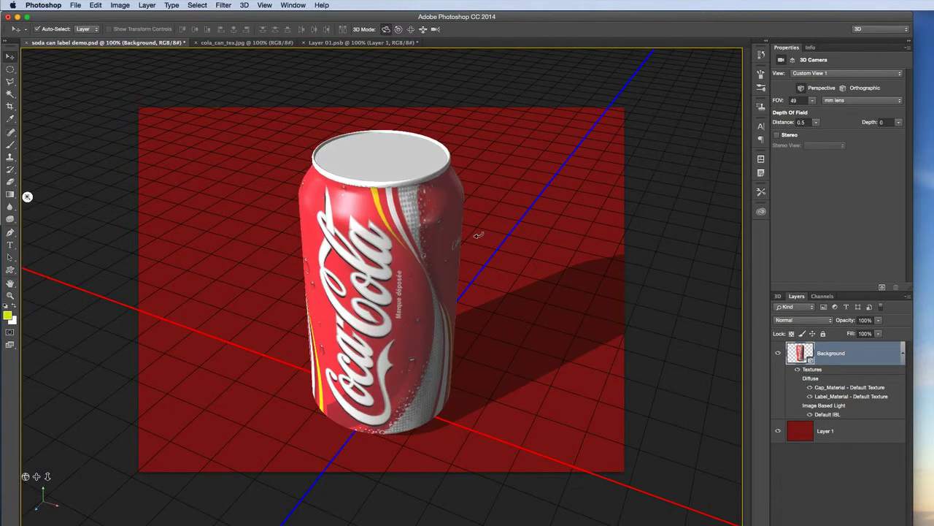
drag(27, 196, 27, 108)
drag(475, 223, 511, 219)
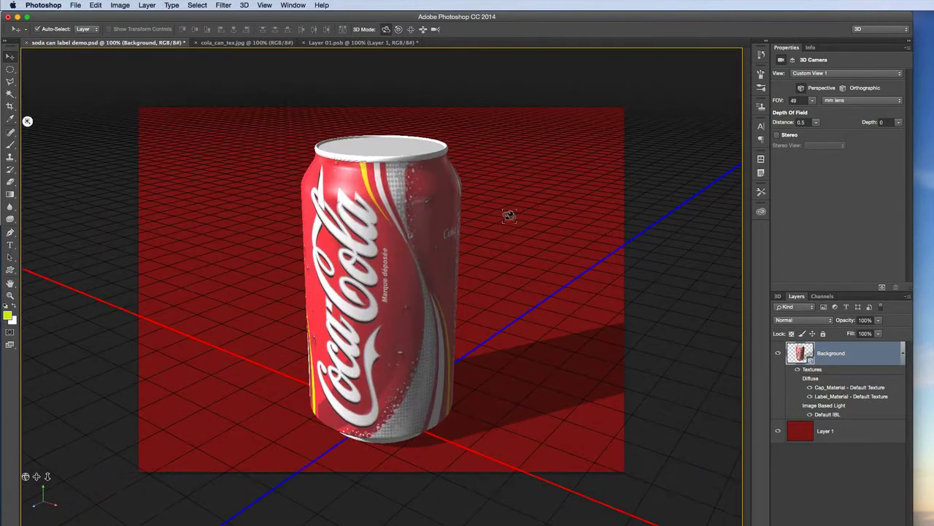
- Apply the Metal Steel preset to the soda can's Cap_Material
click(778, 297)
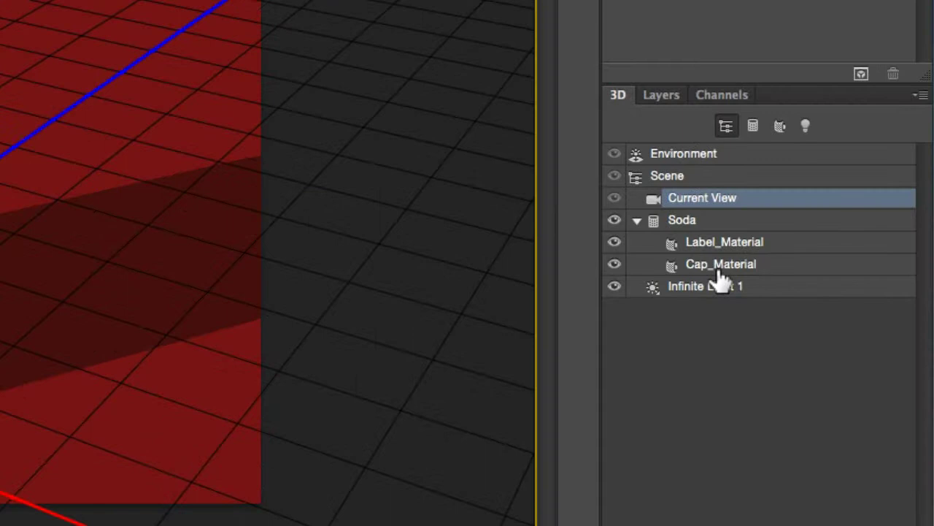
click(819, 371)
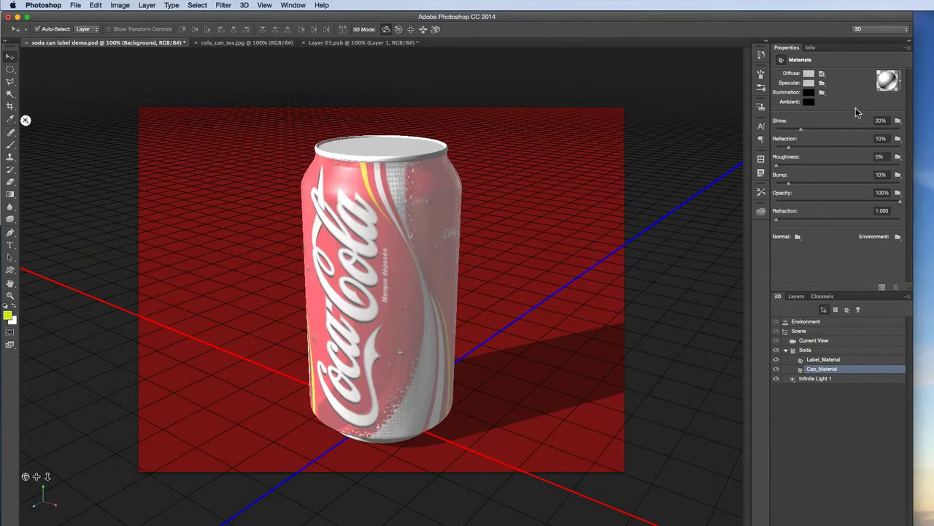
click(898, 84)
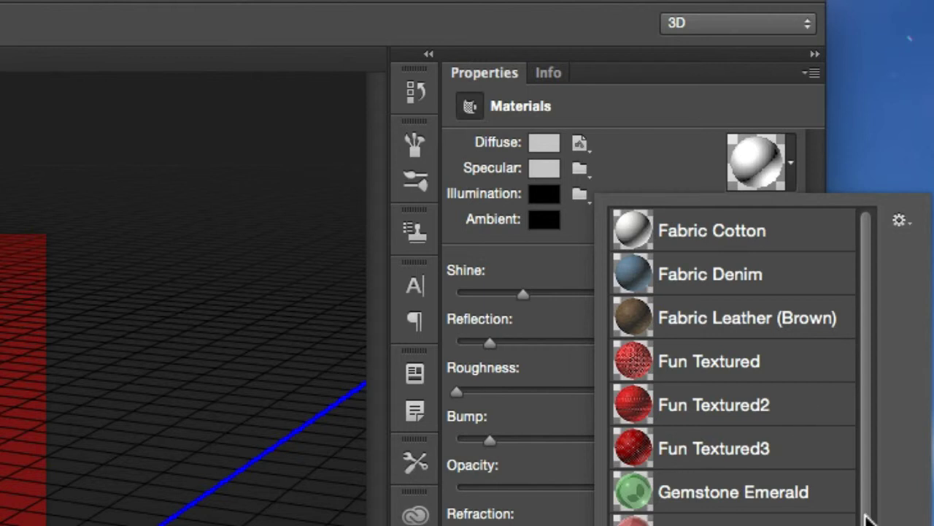
scroll(869, 520, down, 5)
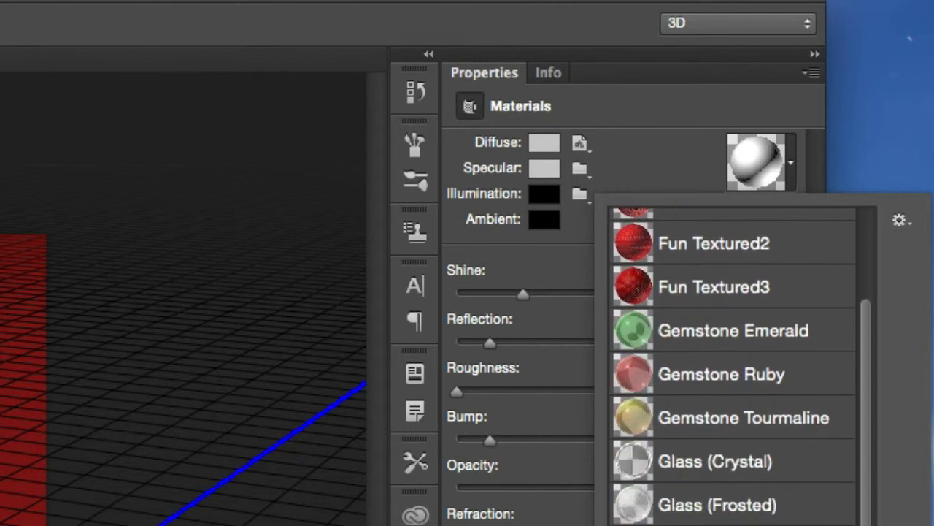
scroll(865, 511, down, 7)
scroll(924, 259, up, 5)
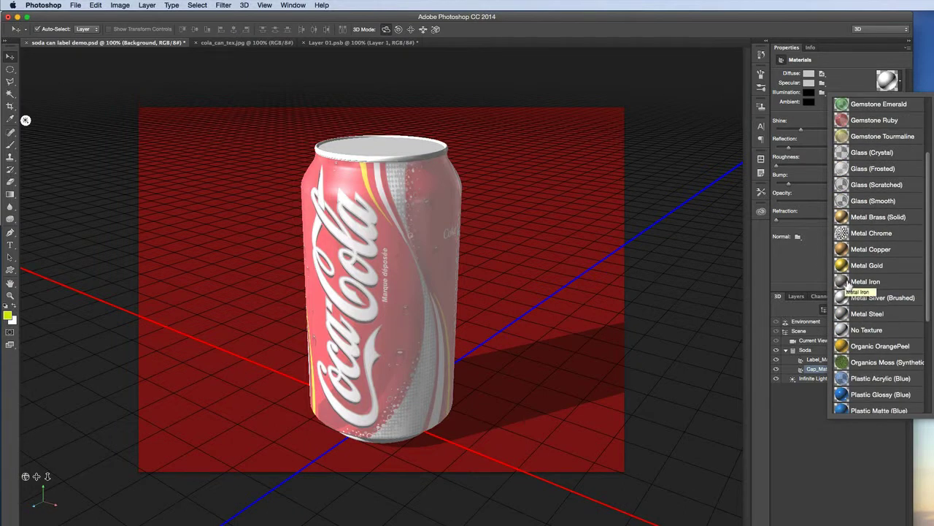
click(846, 313)
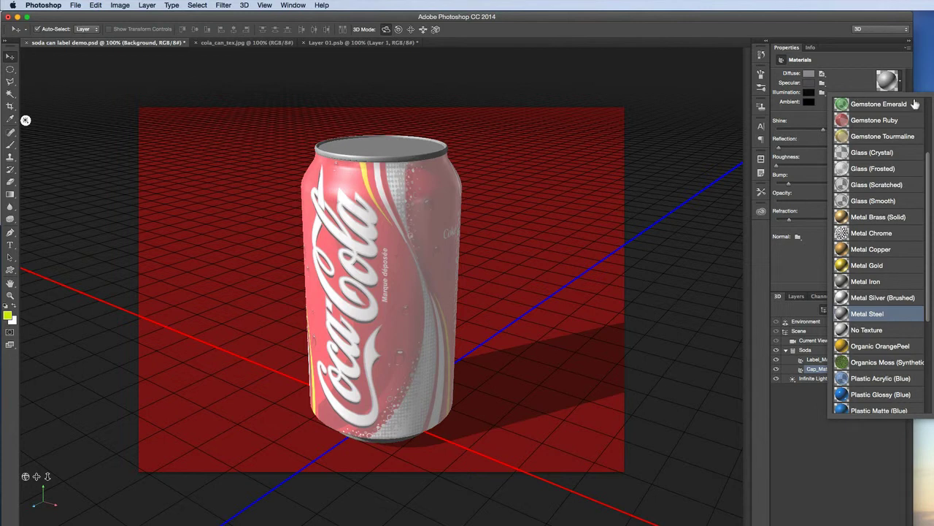
click(873, 86)
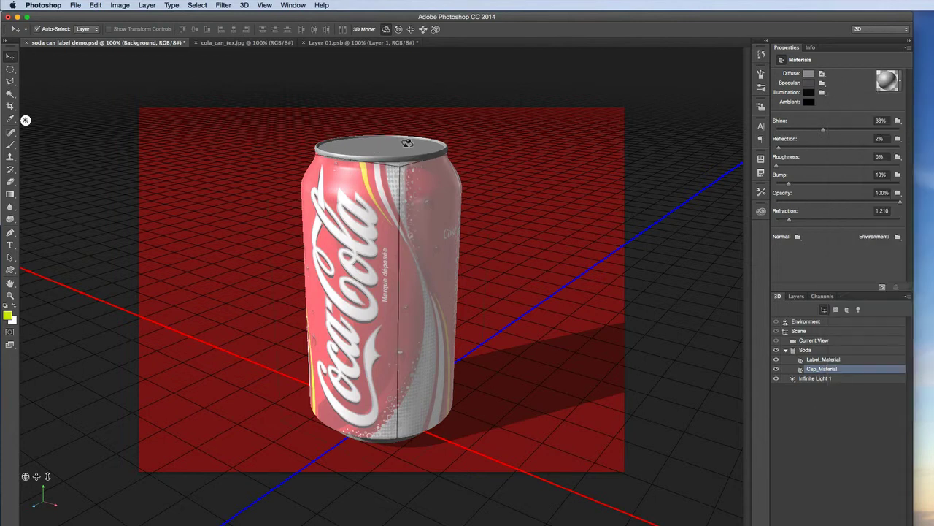
- Set the shadow softness of Infinite Light 1 to 64% and inspect the can from a new camera angle
drag(494, 244, 499, 225)
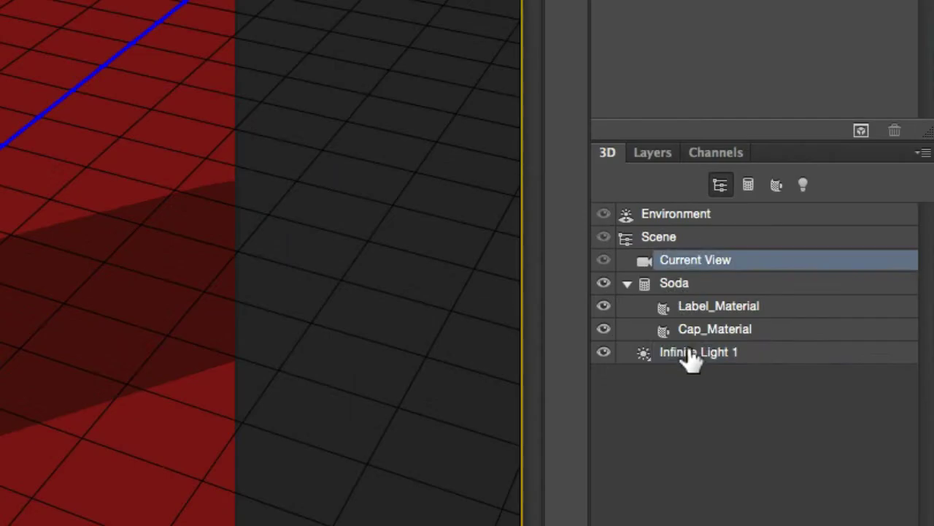
click(811, 378)
drag(788, 126, 856, 125)
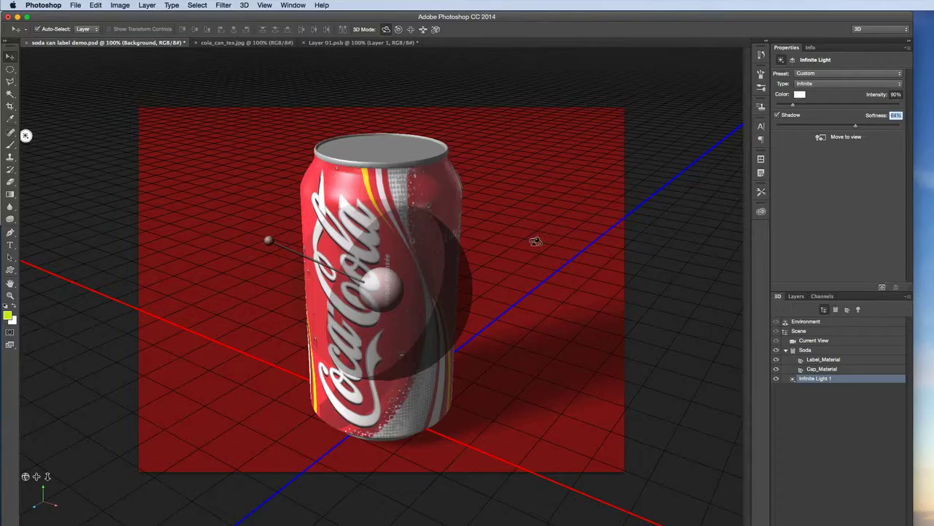
click(549, 194)
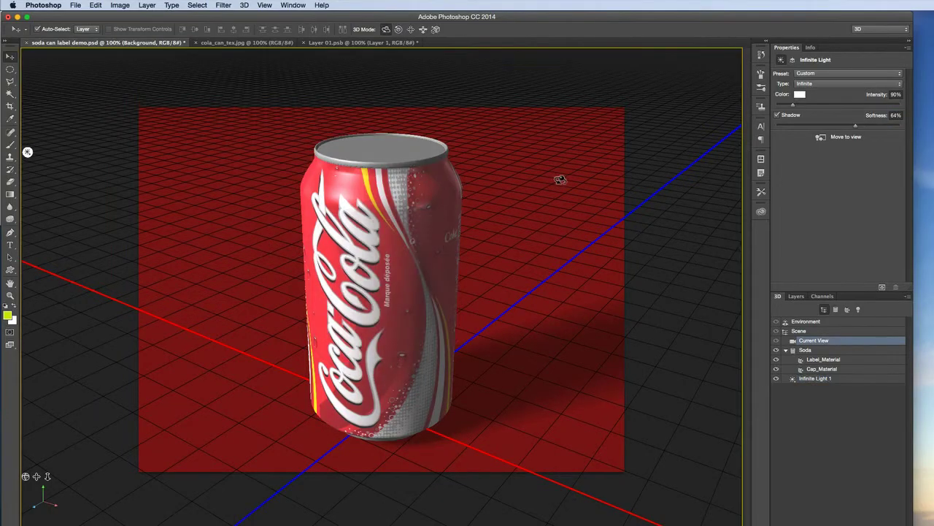
drag(566, 190, 547, 186)
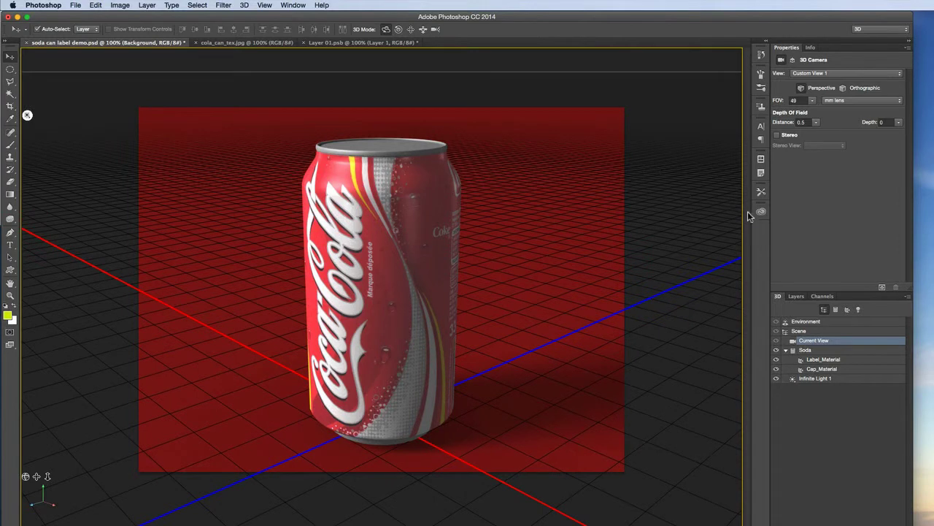
- Add a second infinite light and aim it from behind the can so it lights the can's right edge
click(806, 379)
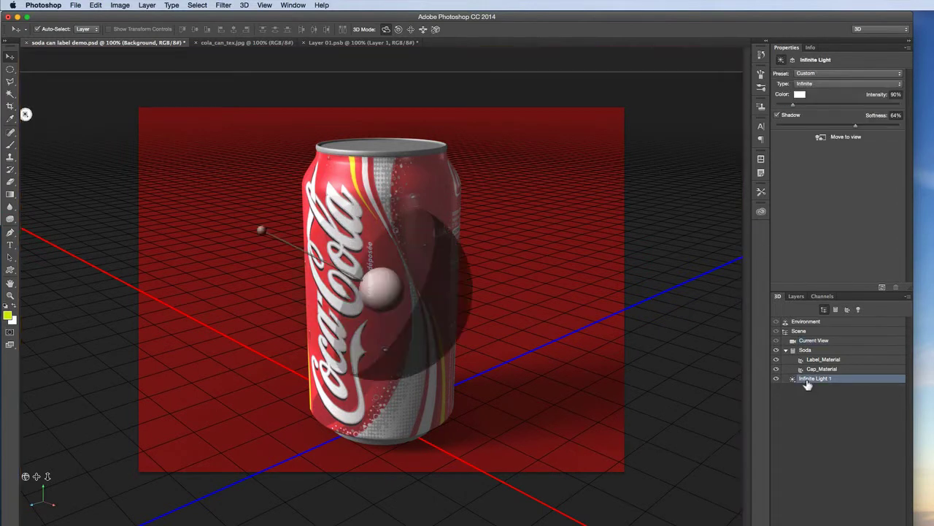
click(716, 463)
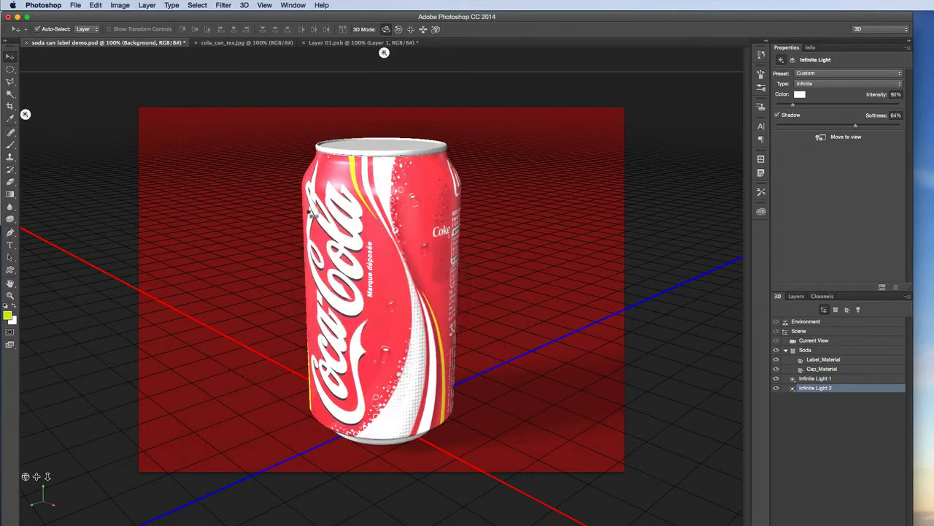
mouse_move(392, 260)
mouse_down()
mouse_move(459, 245)
mouse_move(573, 171)
mouse_move(463, 168)
mouse_move(495, 213)
mouse_move(482, 203)
mouse_move(447, 206)
mouse_move(436, 184)
mouse_up()
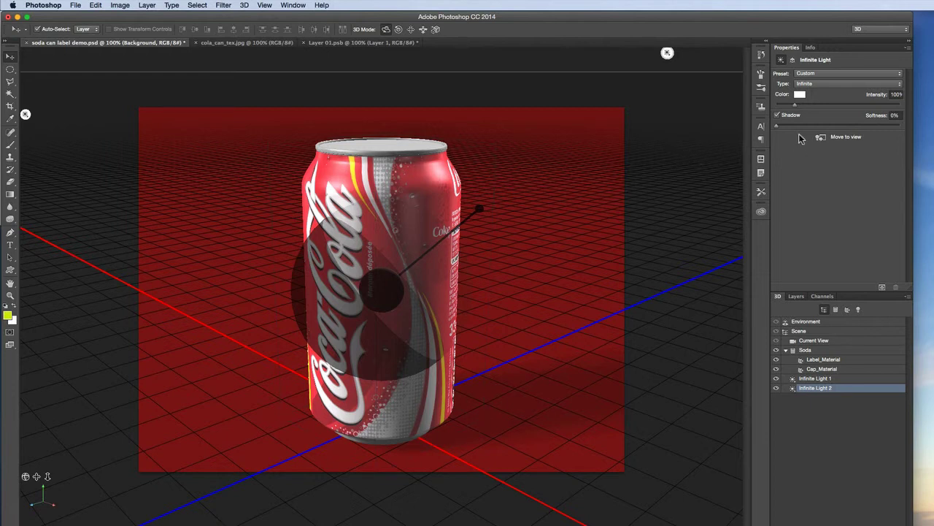
- Rename Infinite Light 2 as Backlight and Infinite Light 1 as Keylight
double_click(823, 388)
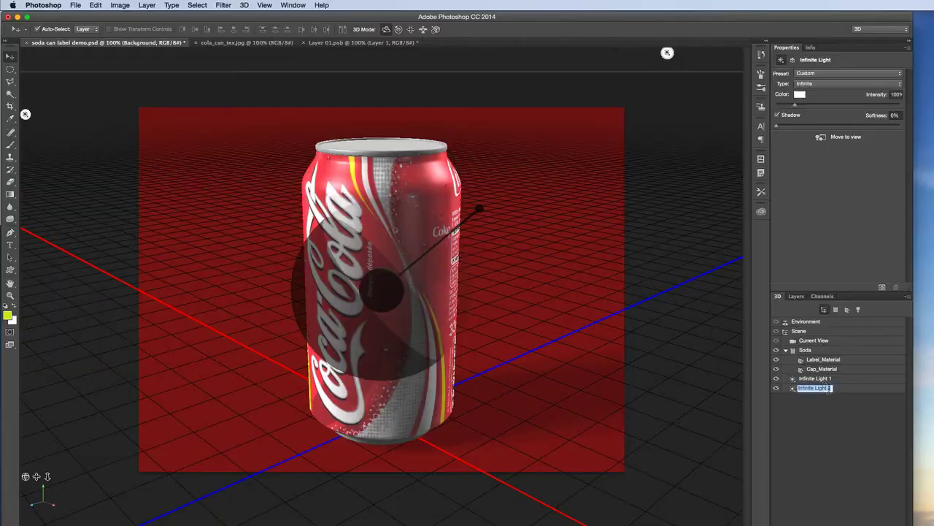
text(Backlight)
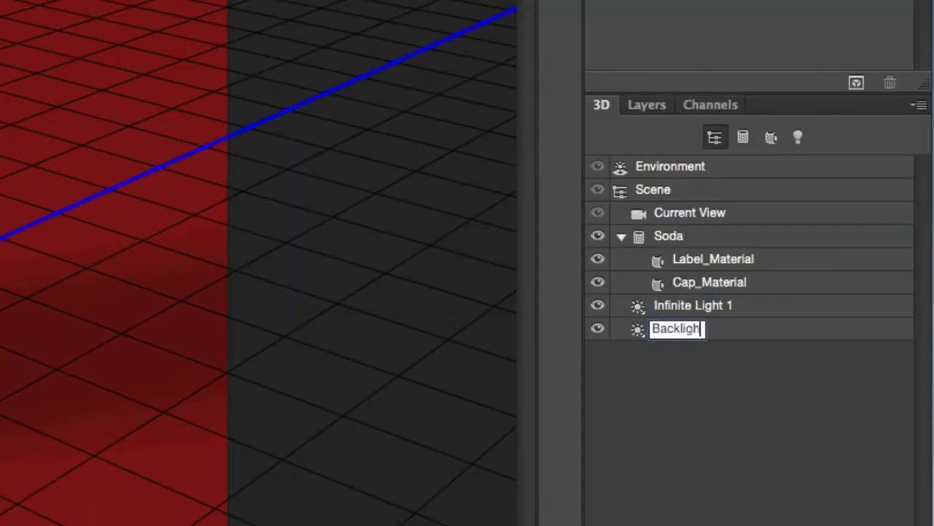
key(Return)
double_click(715, 307)
text(Key)
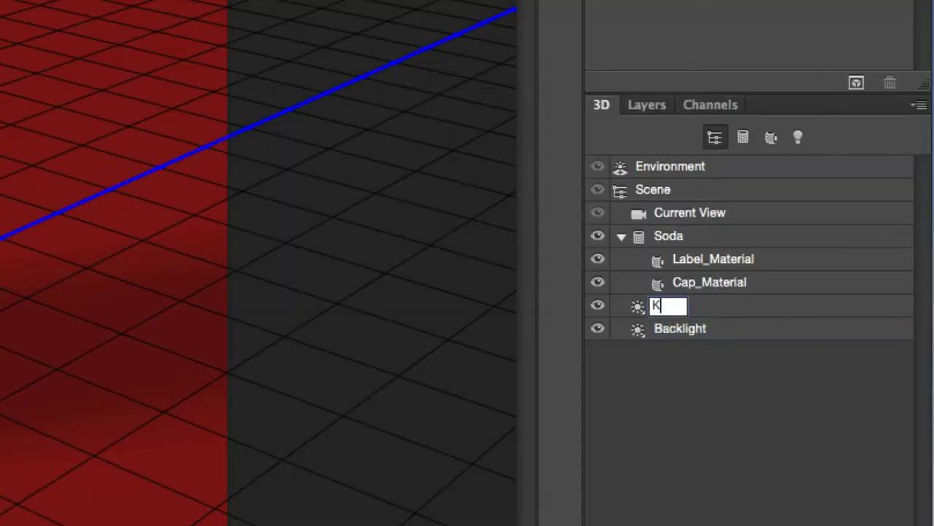
text(light)
key(Return)
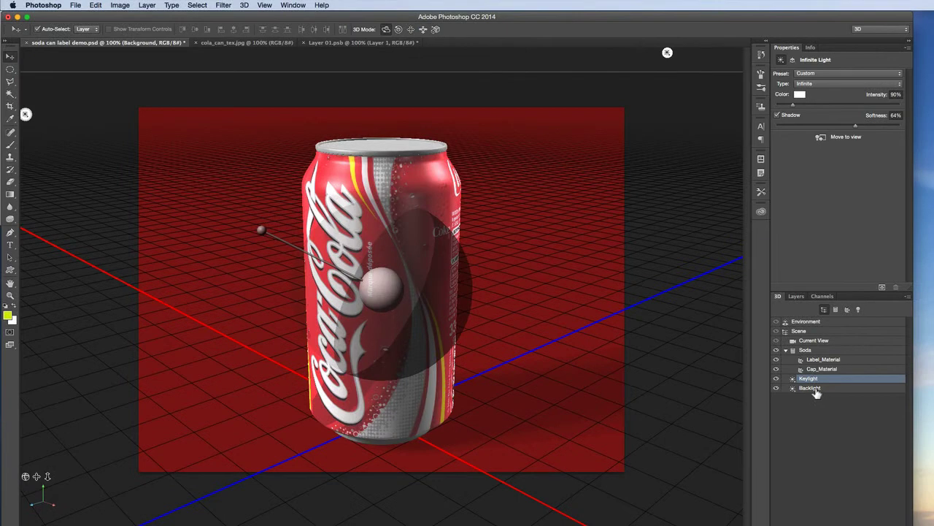
- Give the Backlight a very pale yellow color and turn off its shadow
click(701, 332)
click(800, 94)
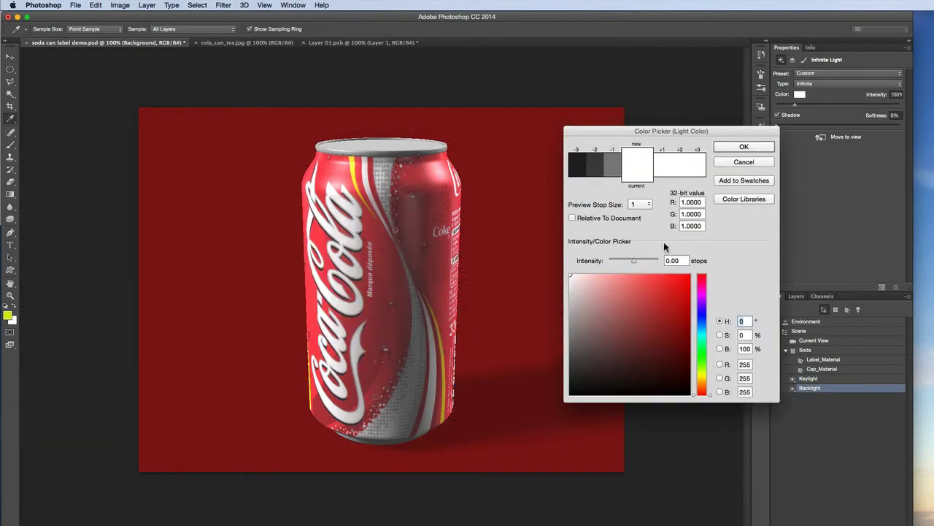
click(705, 373)
drag(581, 278, 582, 280)
click(582, 279)
click(729, 149)
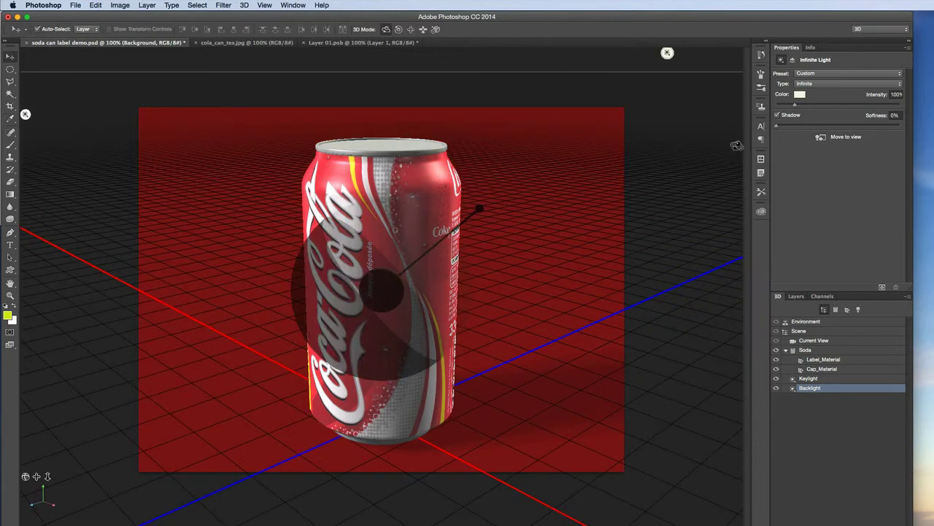
click(777, 116)
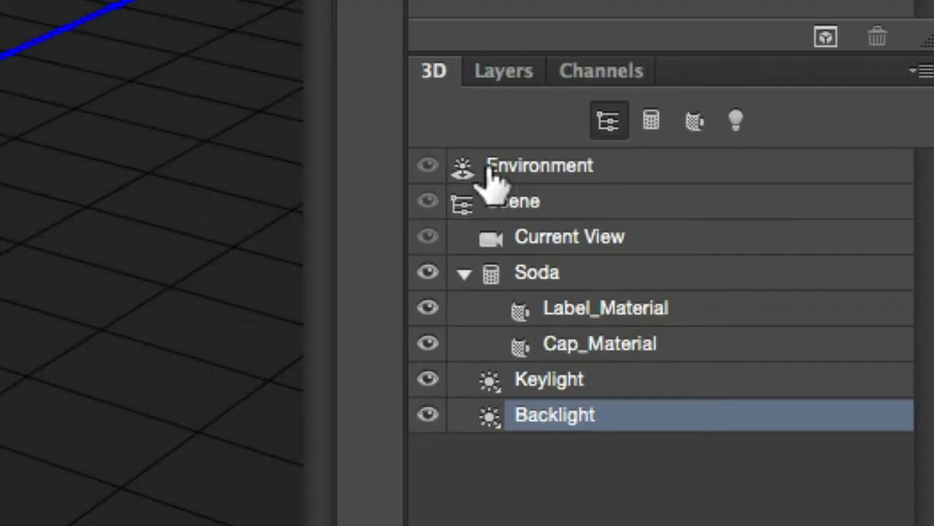
- Set the Reflection of Label_Material to 17%
click(793, 322)
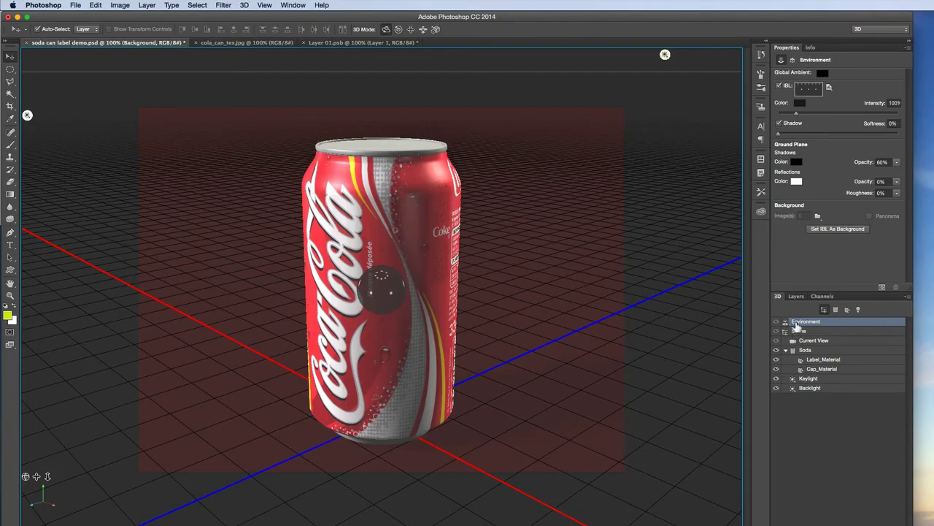
click(820, 360)
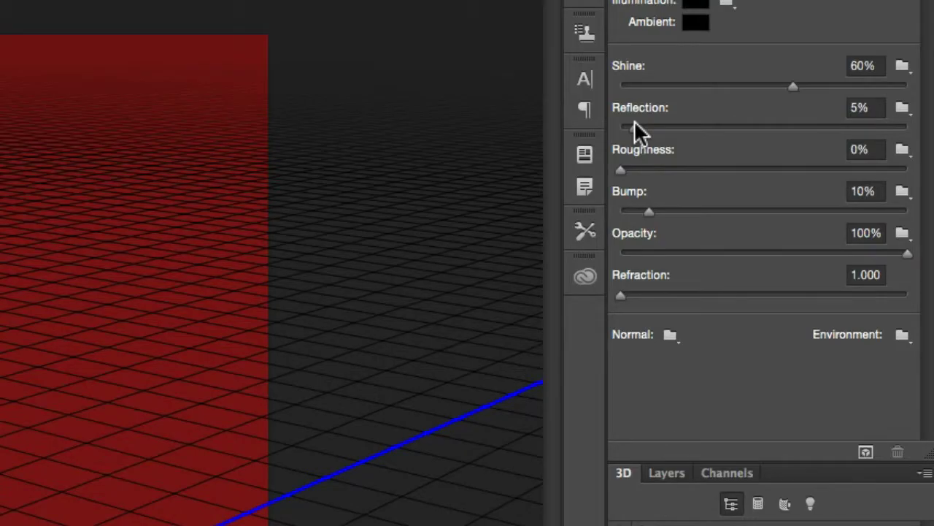
drag(782, 145, 813, 146)
mouse_move(705, 125)
mouse_down()
mouse_move(721, 126)
mouse_move(704, 128)
mouse_up()
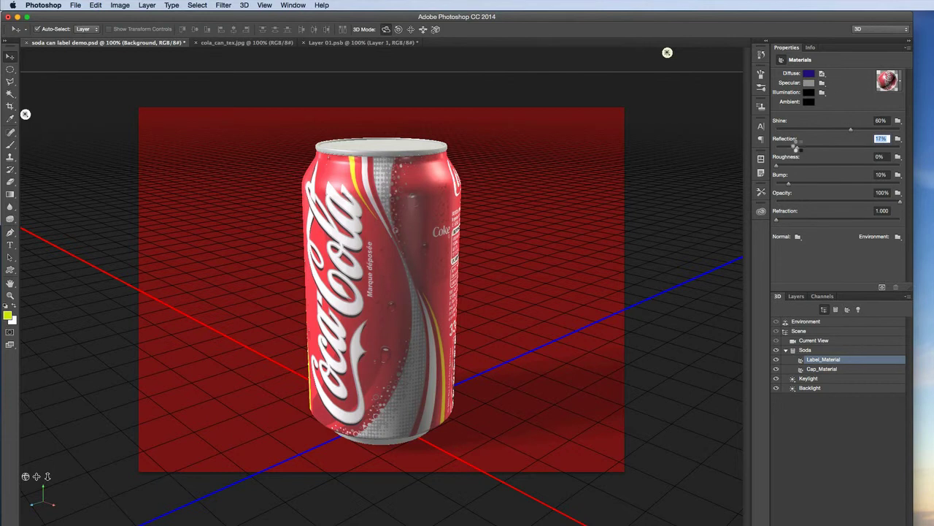
- Rotate the environment's image-based light around the can to reposition the highlights on the label
click(800, 322)
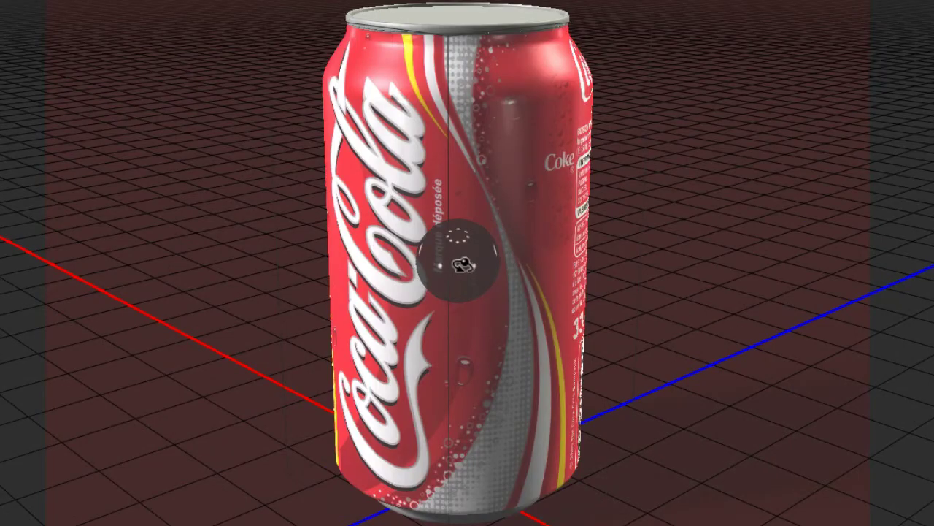
drag(462, 265, 457, 309)
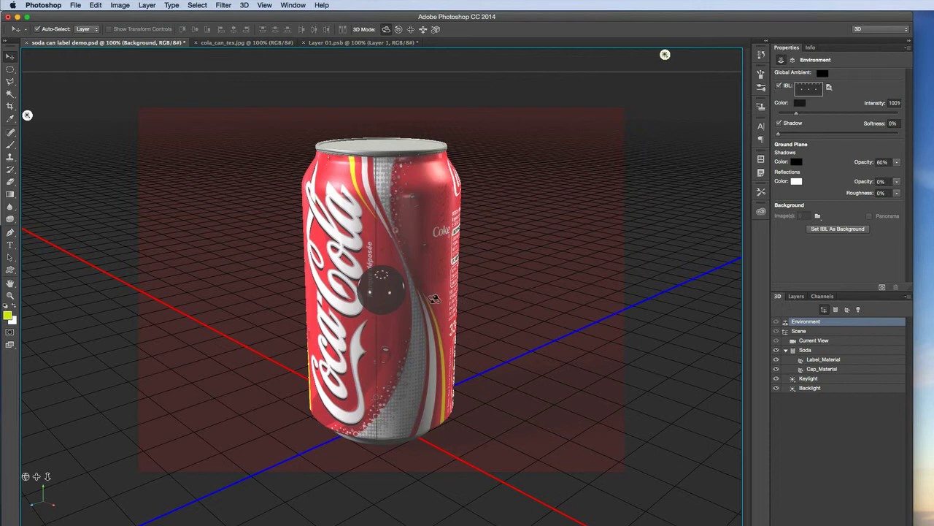
drag(383, 294, 387, 289)
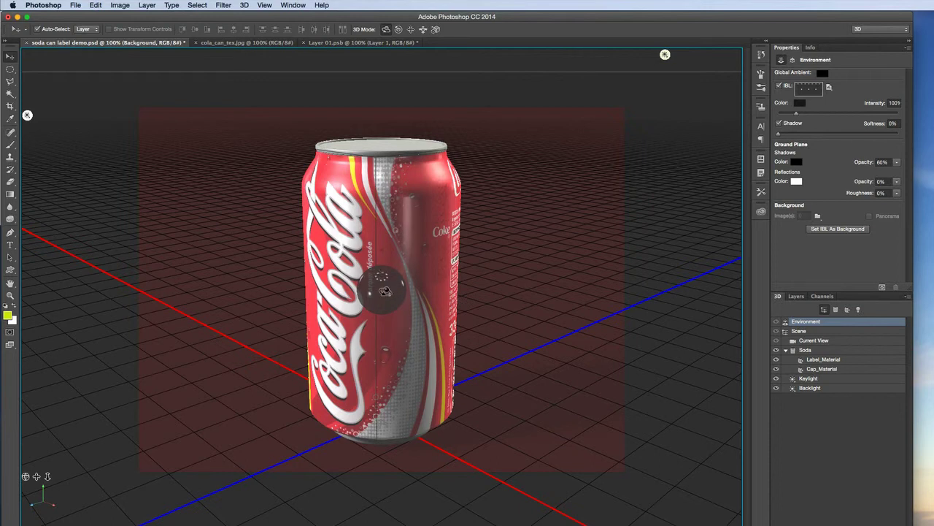
drag(384, 293, 385, 295)
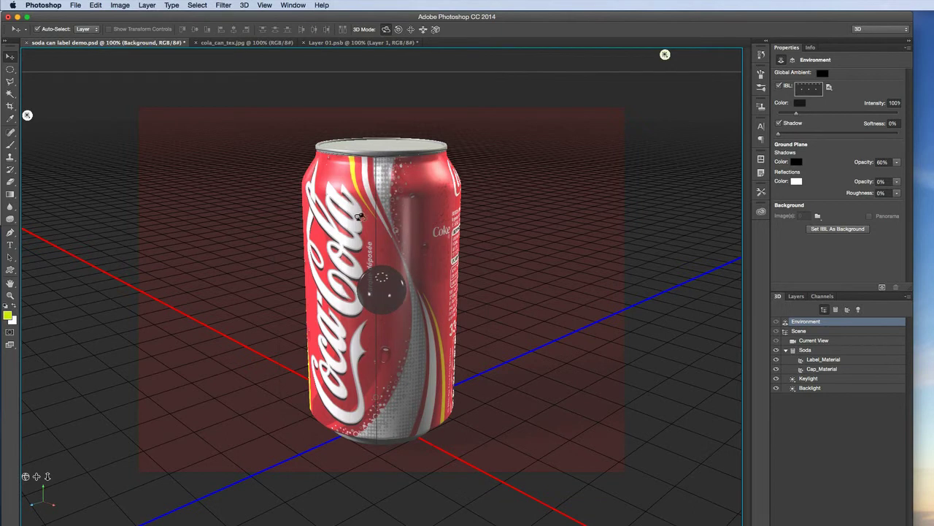
drag(374, 296, 384, 258)
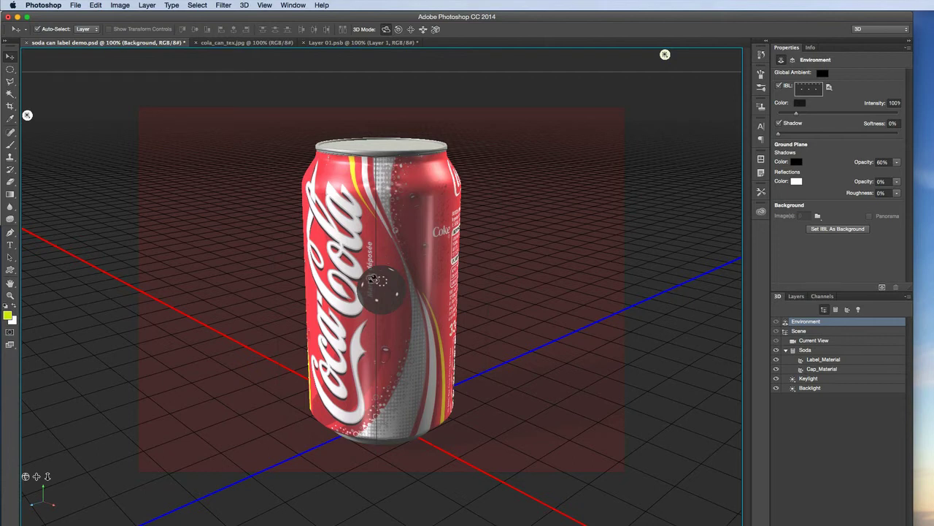
mouse_move(386, 296)
mouse_down()
mouse_move(384, 288)
mouse_move(382, 336)
mouse_move(386, 308)
mouse_move(385, 318)
mouse_move(369, 292)
mouse_move(420, 267)
mouse_move(400, 279)
mouse_move(387, 264)
mouse_move(373, 301)
mouse_move(393, 282)
mouse_move(385, 310)
mouse_move(385, 289)
mouse_up()
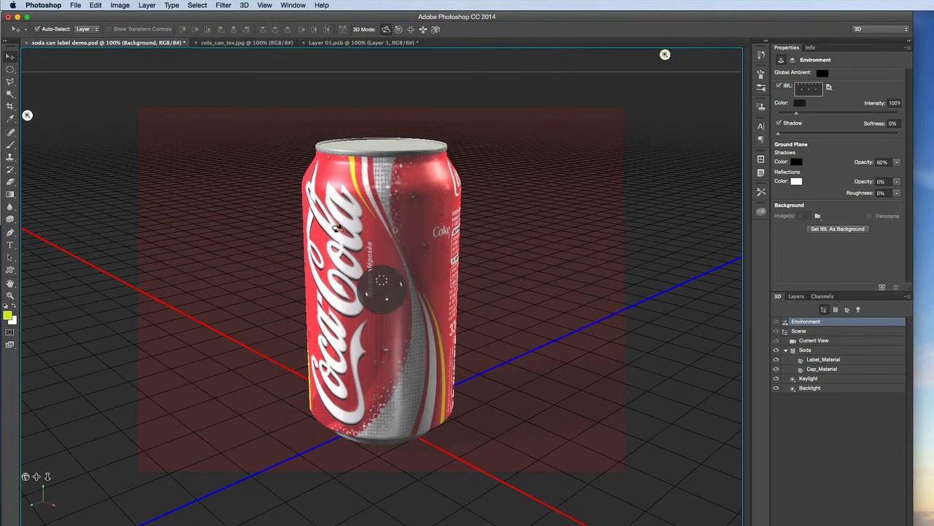
drag(384, 312, 385, 281)
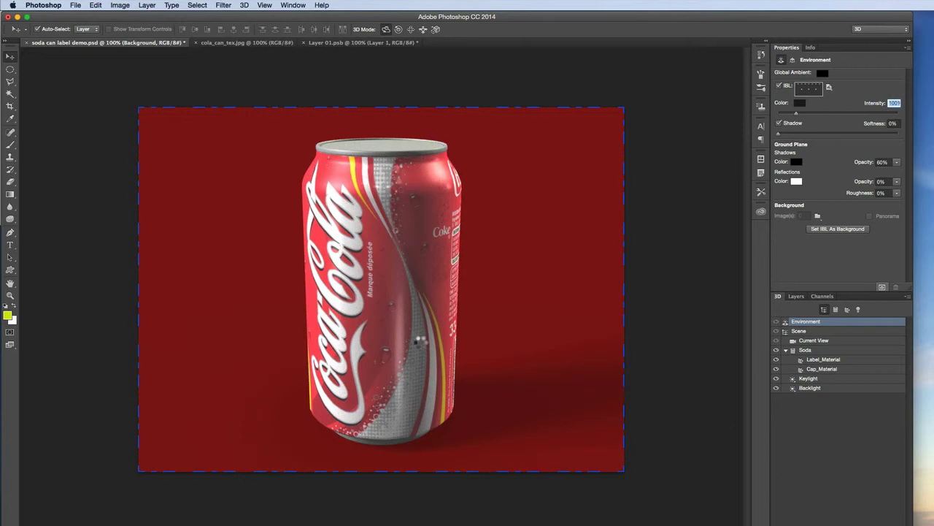
click(421, 340)
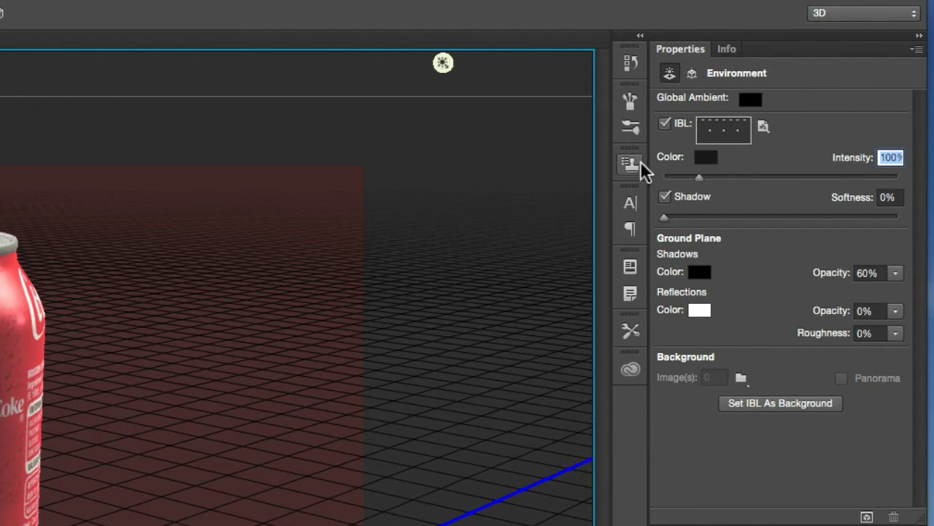
- Try stronger intensities for the environment's image-based light and settle on 52%
drag(701, 179, 762, 187)
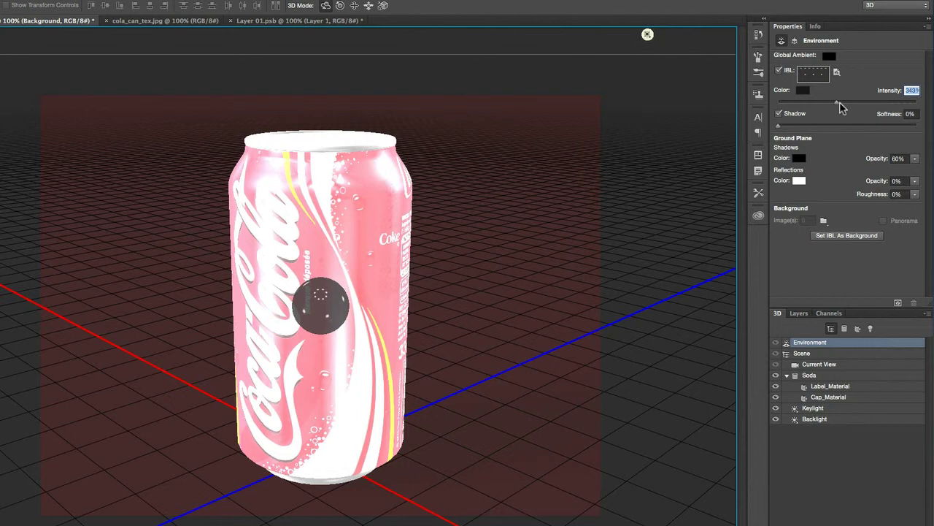
drag(836, 107, 800, 103)
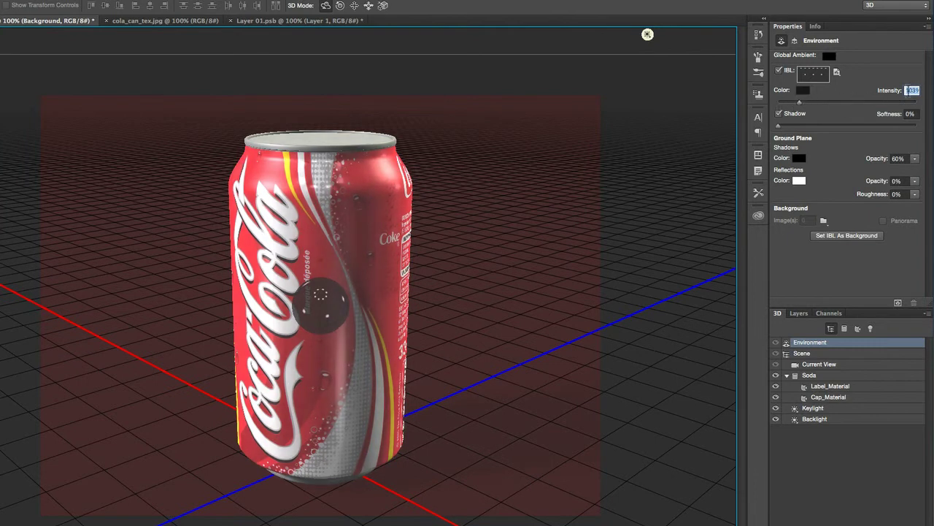
text(100)
key(Return)
drag(799, 106, 785, 103)
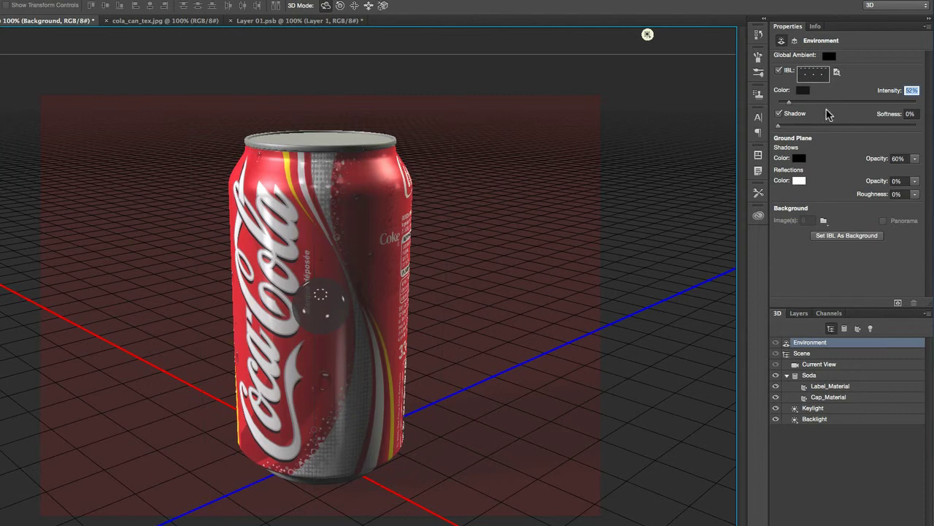
- Set the environment's image-based light intensity to 50% and rotate the light to fine-tune the highlights on the can
drag(789, 106, 794, 101)
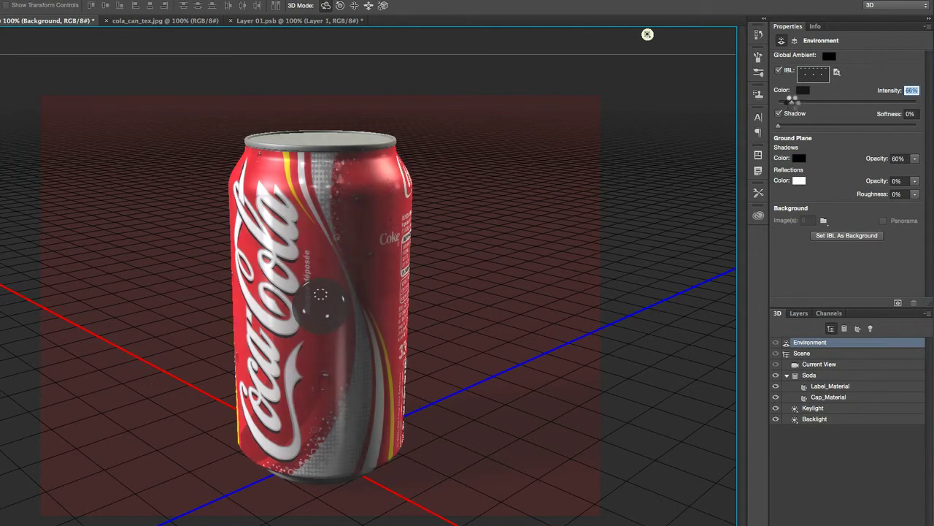
mouse_move(793, 100)
mouse_down()
mouse_move(783, 102)
mouse_move(799, 100)
mouse_up()
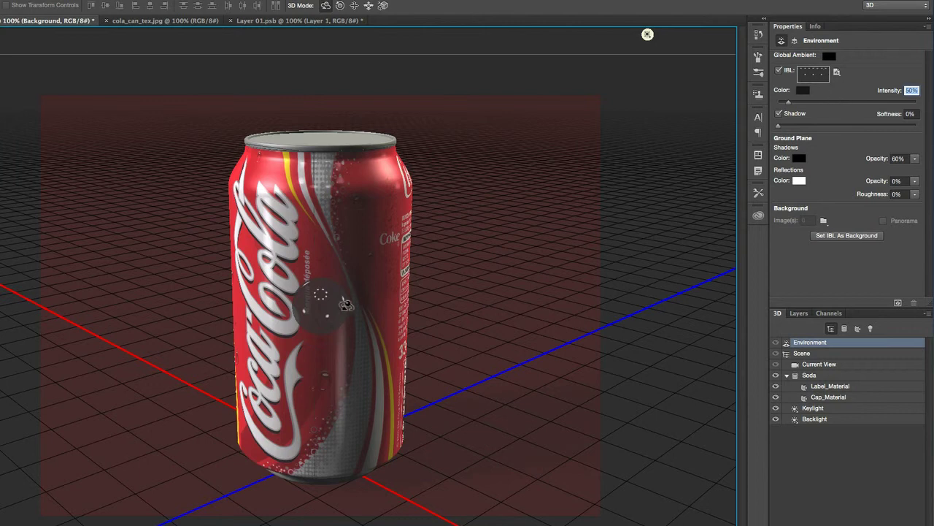
click(321, 306)
mouse_move(320, 307)
mouse_down()
mouse_move(331, 315)
mouse_move(293, 325)
mouse_move(259, 301)
mouse_move(327, 309)
mouse_move(313, 302)
mouse_up()
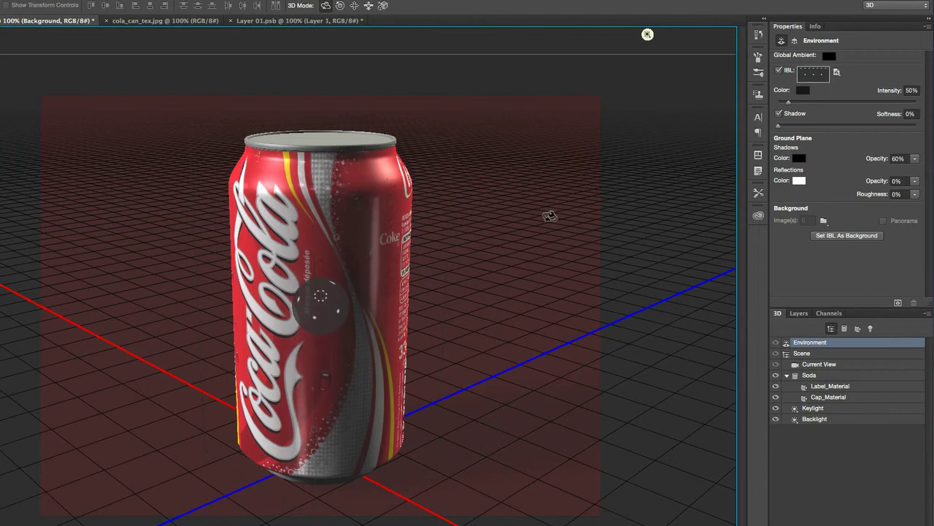
mouse_move(320, 300)
mouse_down()
mouse_move(350, 304)
mouse_move(321, 310)
mouse_move(327, 315)
mouse_move(317, 324)
mouse_move(326, 308)
mouse_up()
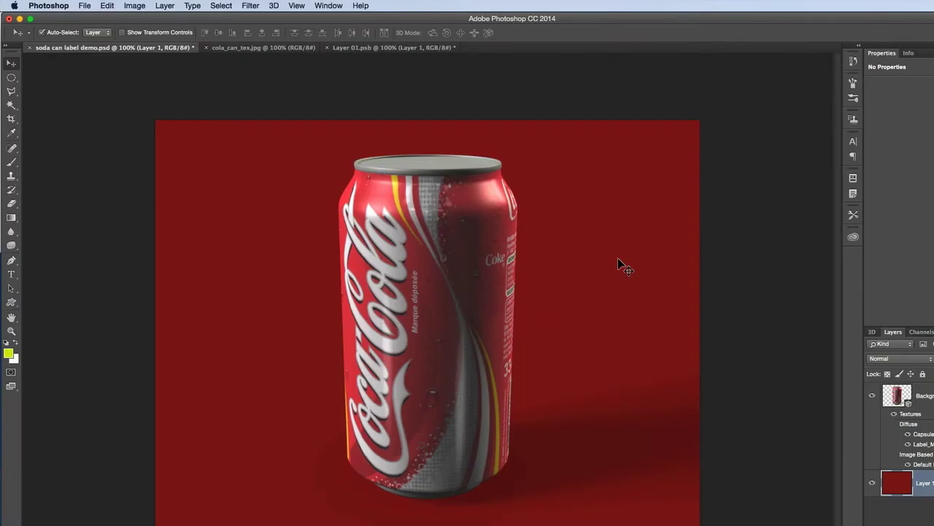
- Save the soda can label demo.psd document
key(super)
key(super+s)
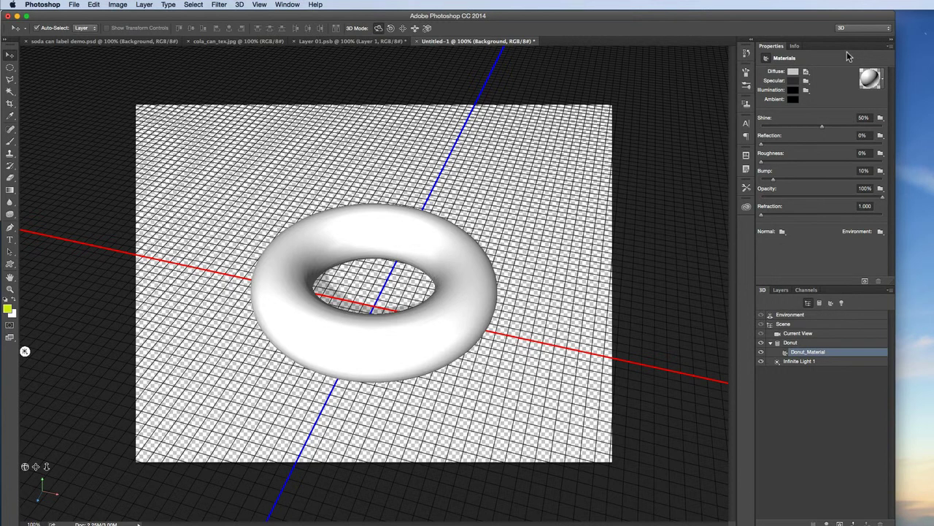
- Open the diffuse texture of Donut_Material for editing in the Untitled-1 document
click(491, 192)
drag(492, 207, 496, 209)
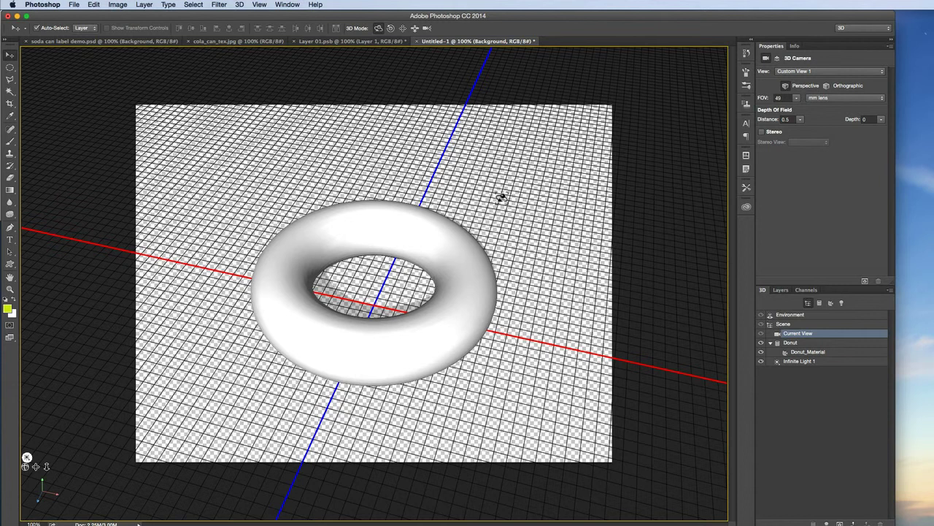
click(790, 342)
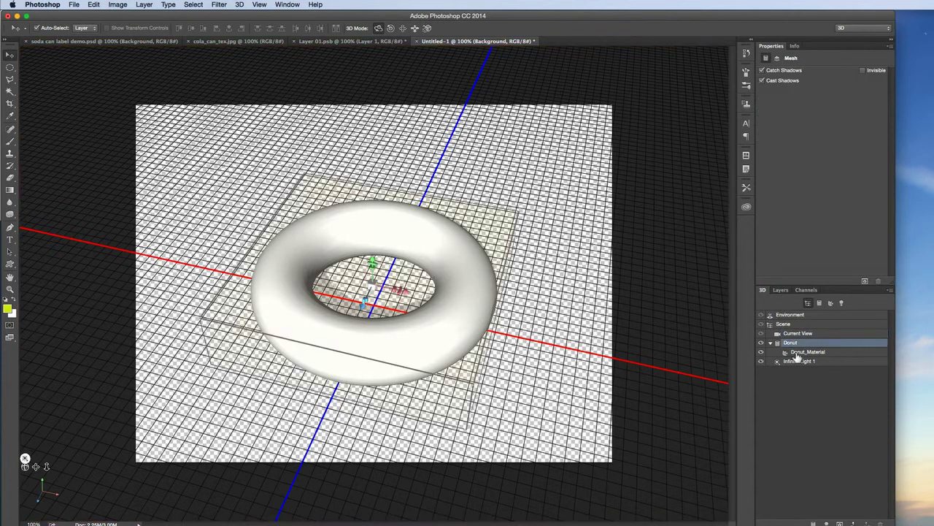
click(795, 352)
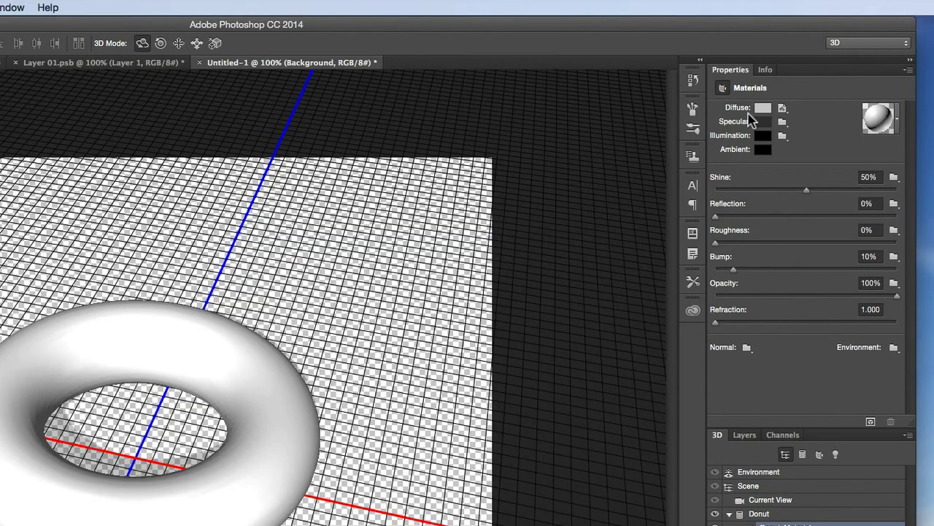
click(783, 110)
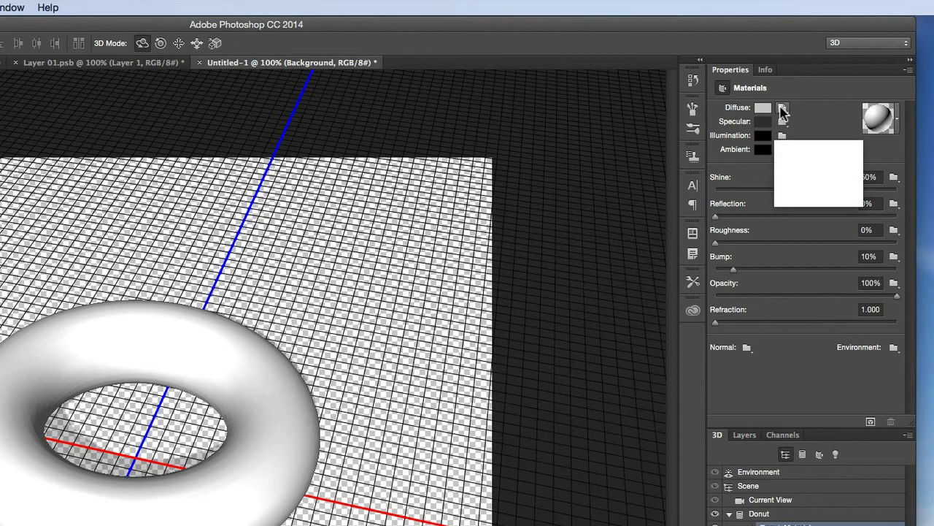
mouse_move(784, 110)
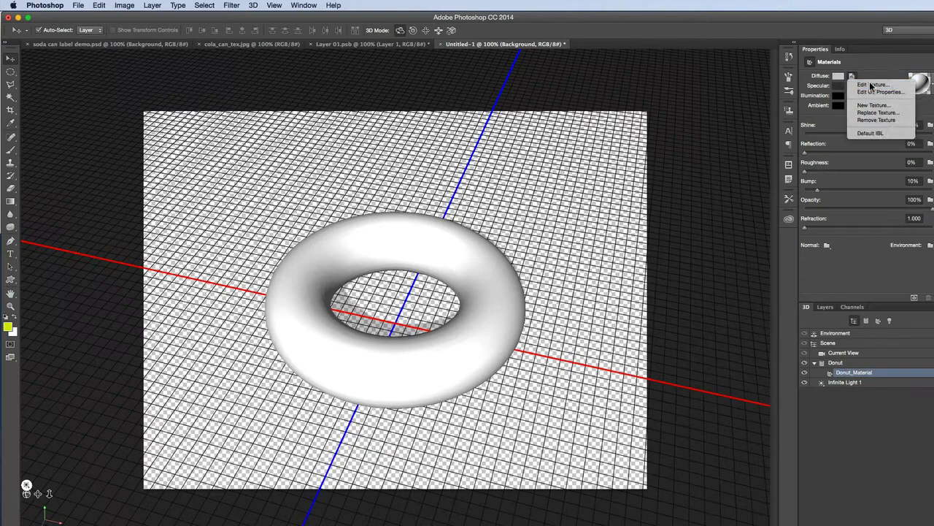
click(796, 120)
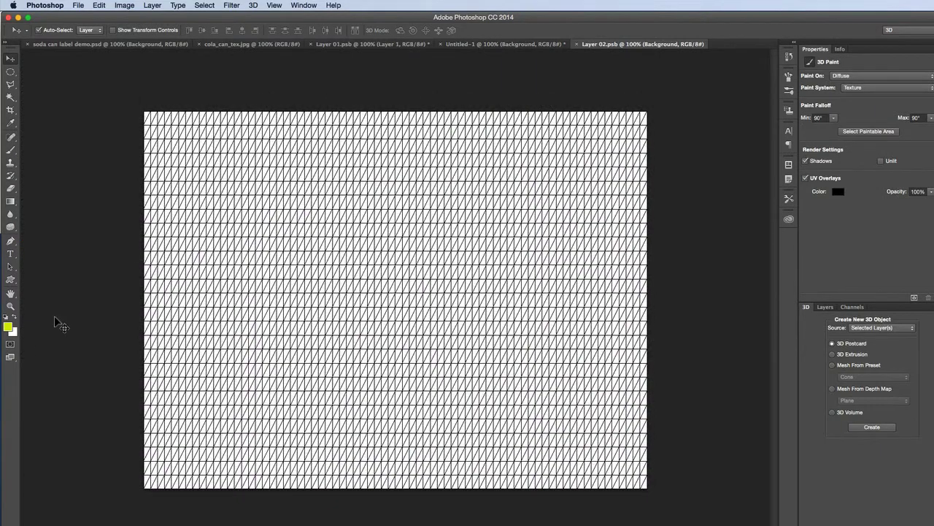
- Choose a strong red foreground color and fill the donut's diffuse texture with it
click(8, 327)
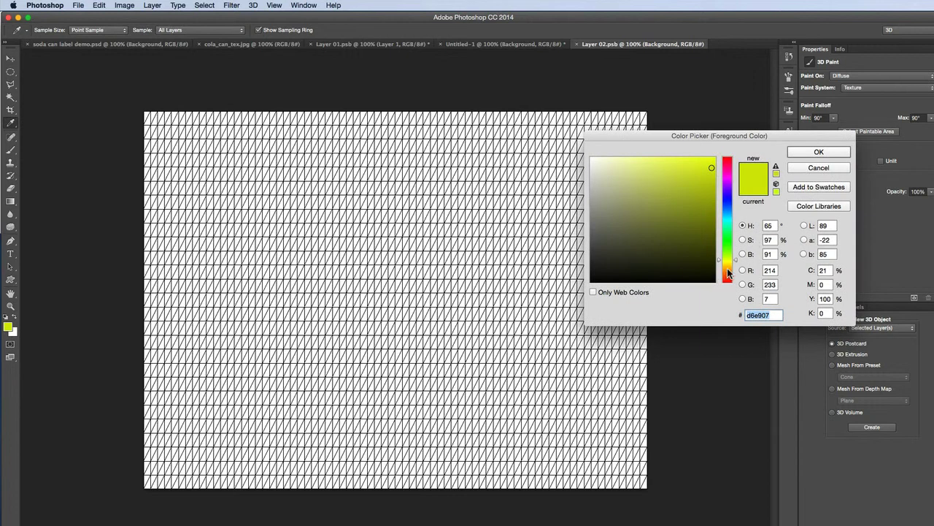
click(726, 270)
click(689, 204)
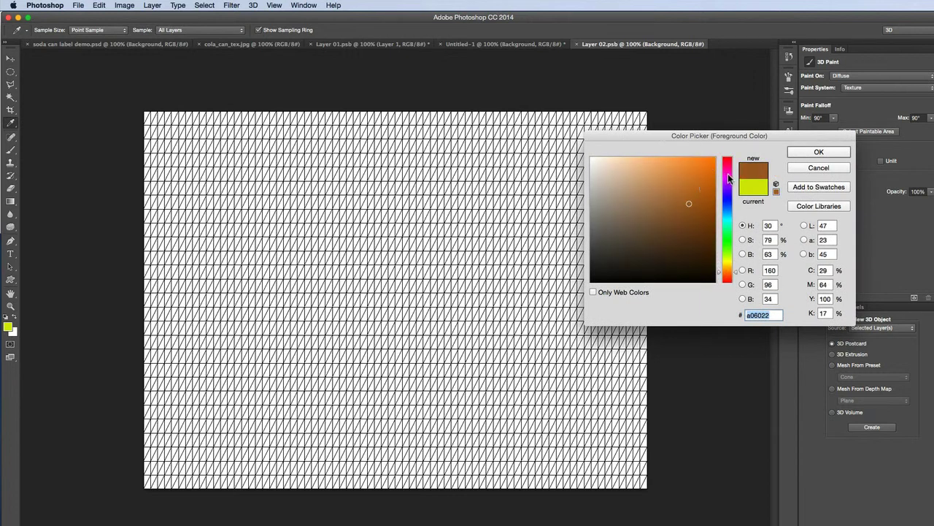
drag(729, 180, 728, 158)
click(656, 174)
click(658, 164)
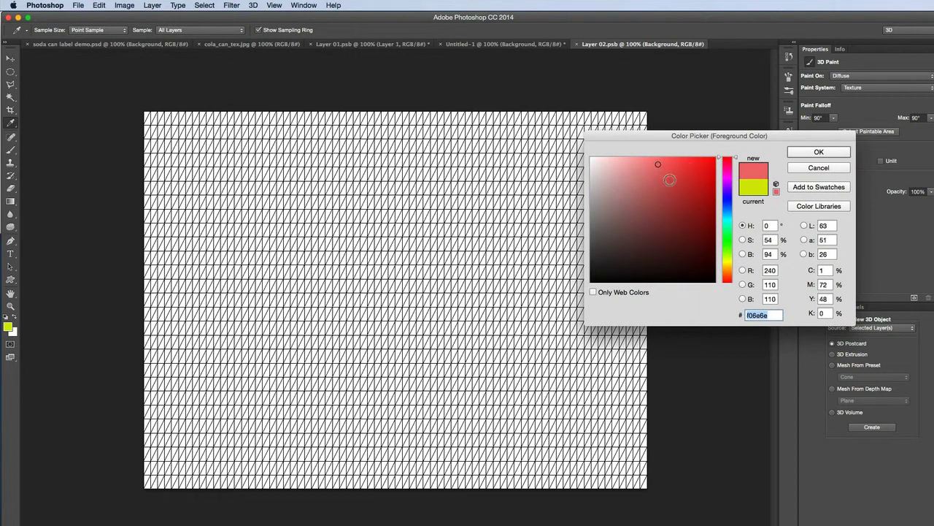
click(685, 187)
click(806, 154)
key(v)
key(alt+BackSpace)
click(806, 160)
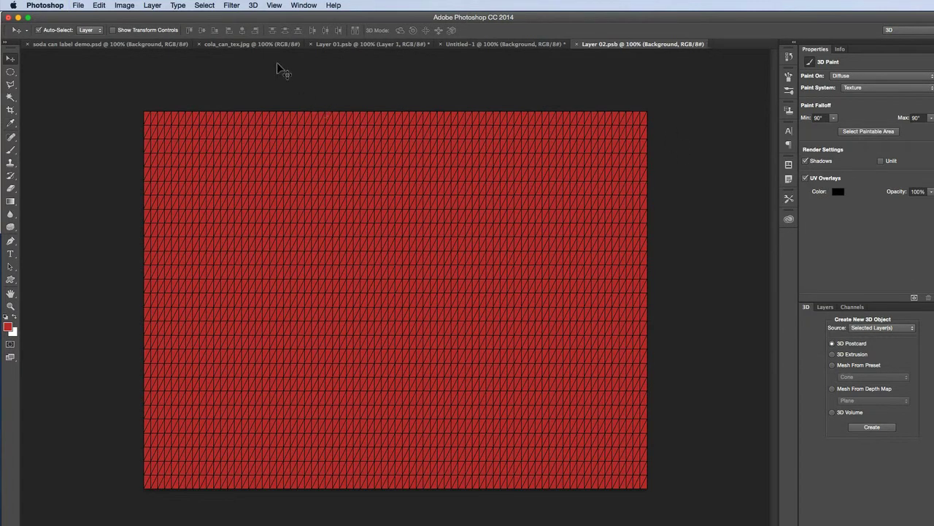
- Return to the Untitled-1 donut scene and set the Bump of Donut_Material to 12%
click(465, 44)
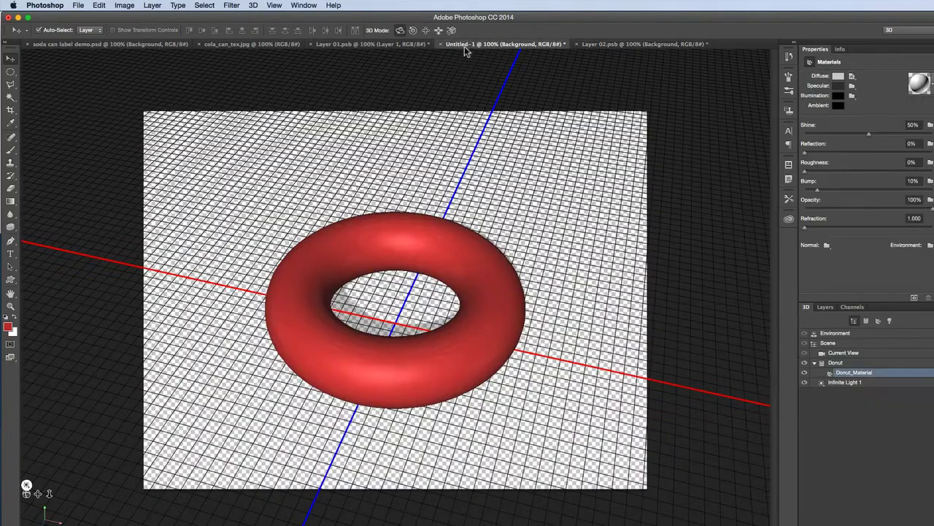
click(543, 252)
mouse_move(547, 260)
mouse_down()
mouse_move(224, 52)
mouse_move(244, 52)
mouse_move(547, 263)
mouse_move(558, 261)
mouse_up()
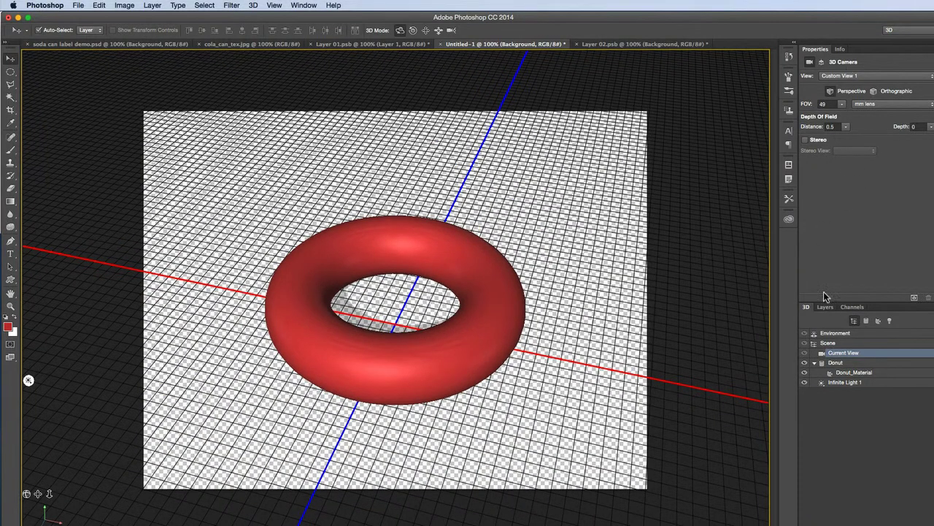
click(852, 372)
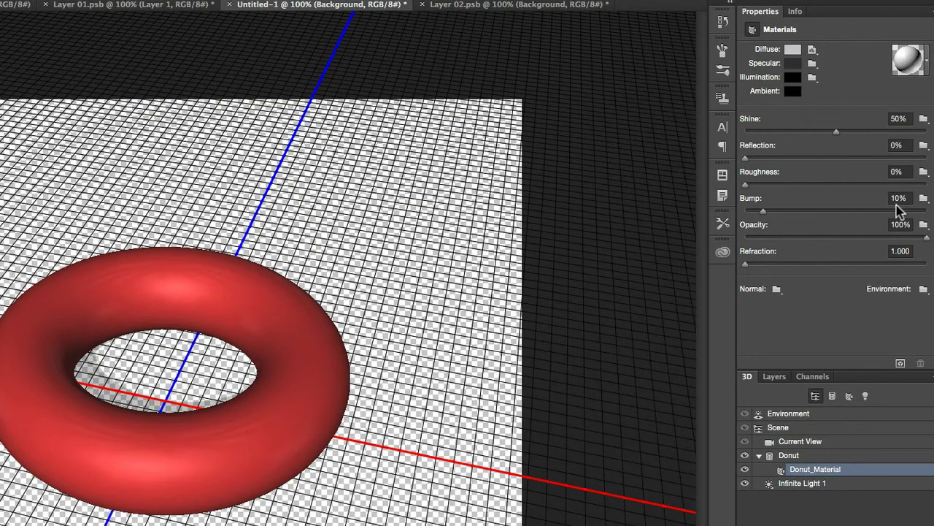
mouse_move(764, 210)
mouse_down()
mouse_move(814, 210)
mouse_move(767, 210)
mouse_up()
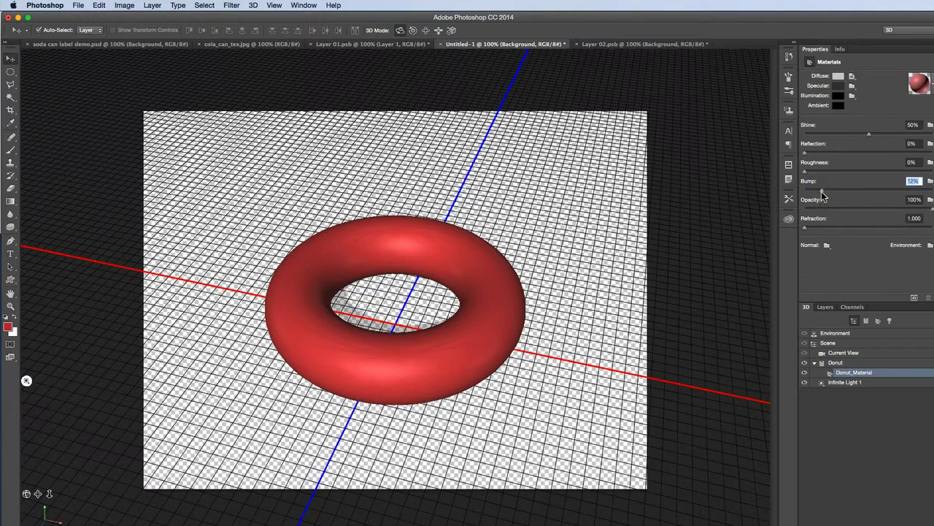
drag(767, 209, 768, 211)
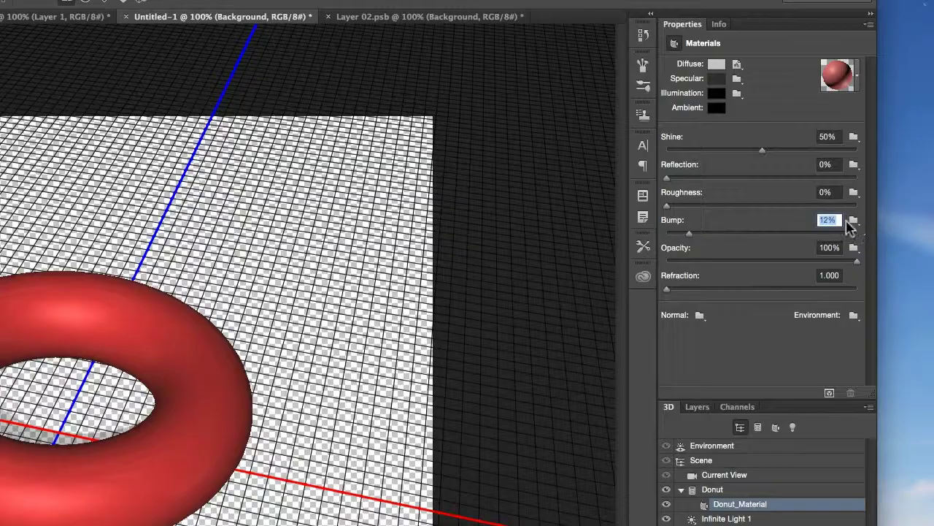
- Create a new bump texture for Donut_Material from the Web preset, 800 by 800 pixels at 72 pixels/inch with white background
click(931, 183)
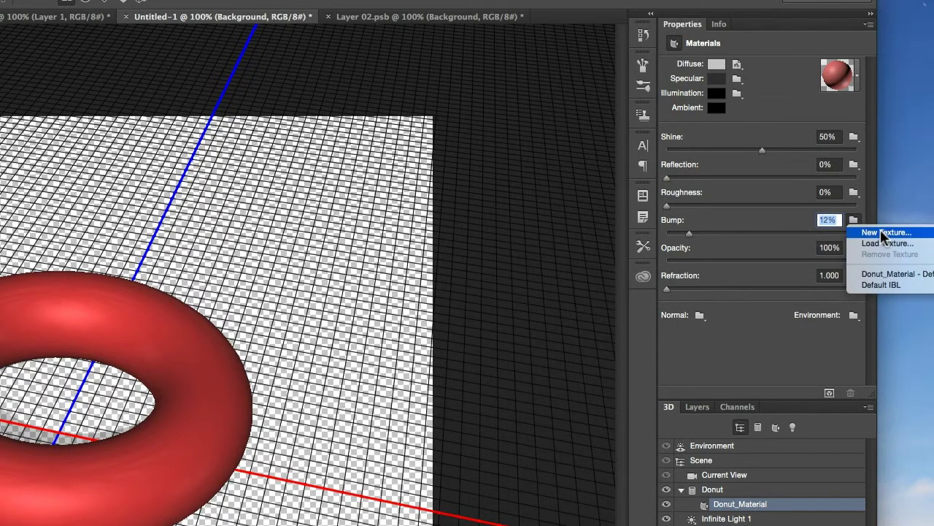
click(763, 225)
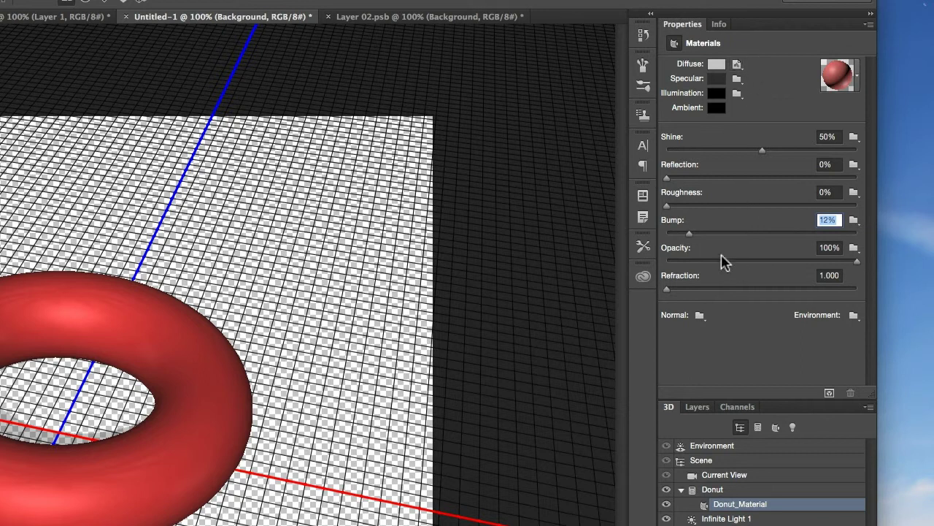
click(855, 220)
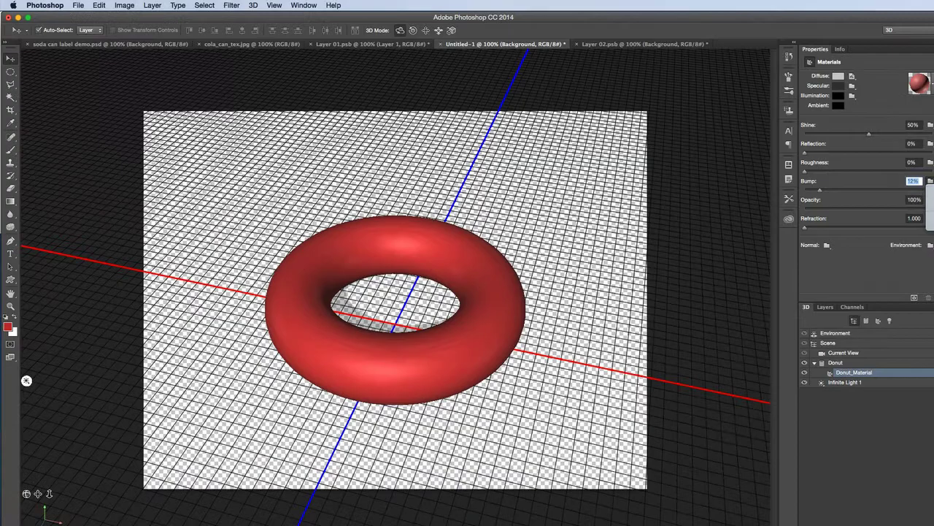
click(931, 192)
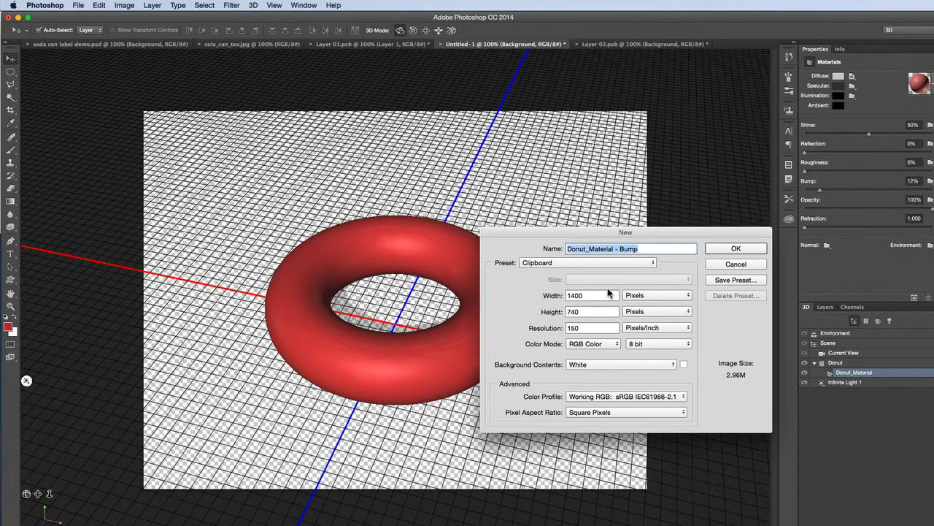
double_click(589, 298)
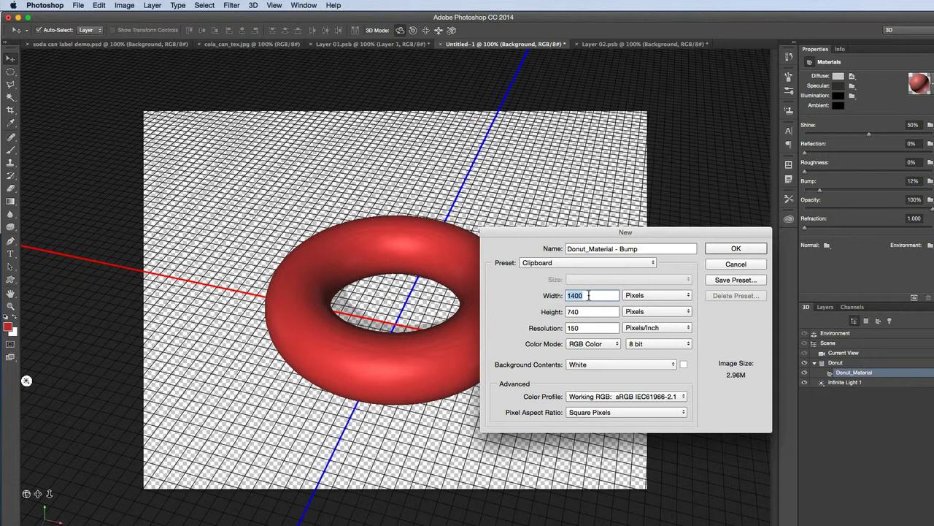
click(552, 263)
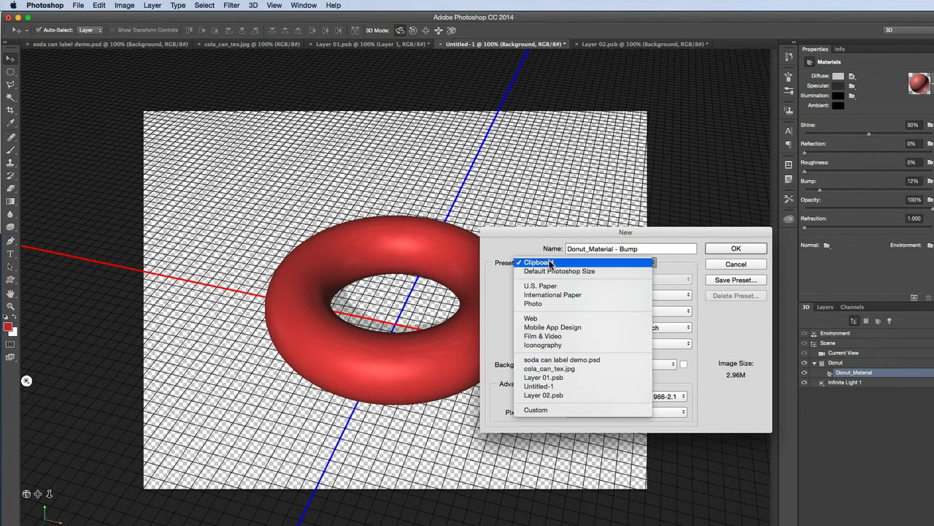
click(554, 319)
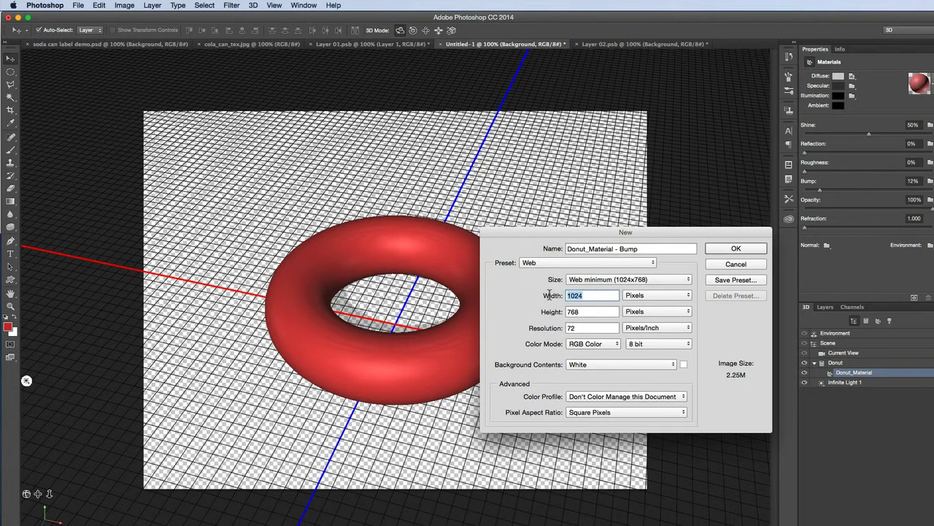
text(800)
key(Tab)
text(800)
key(Tab)
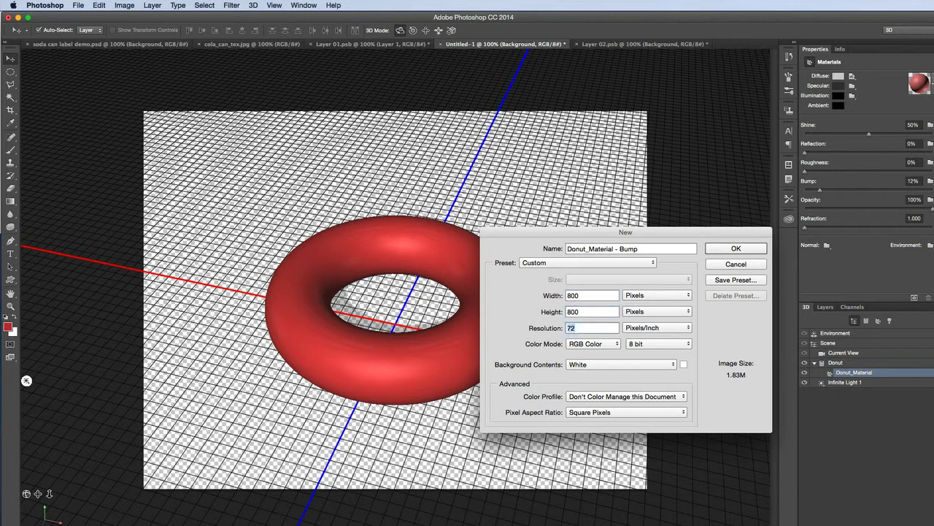
click(724, 250)
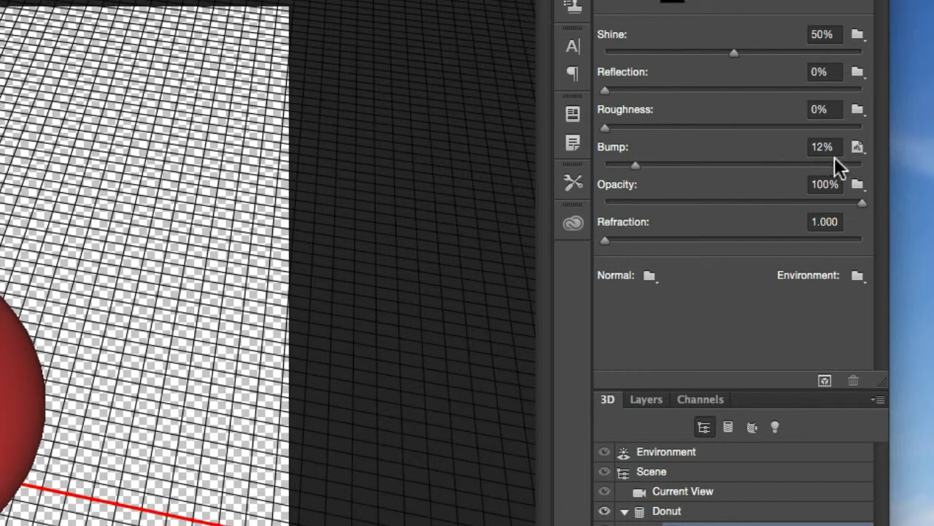
- Open the donut's bump texture for editing and fill it with a black-and-white custom pattern of circles and rosettes
click(860, 146)
click(887, 159)
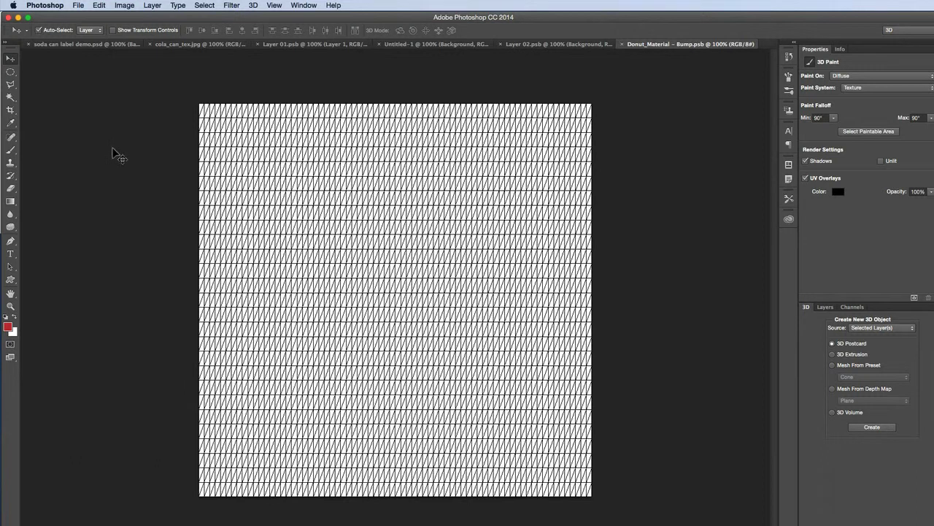
click(100, 5)
click(111, 152)
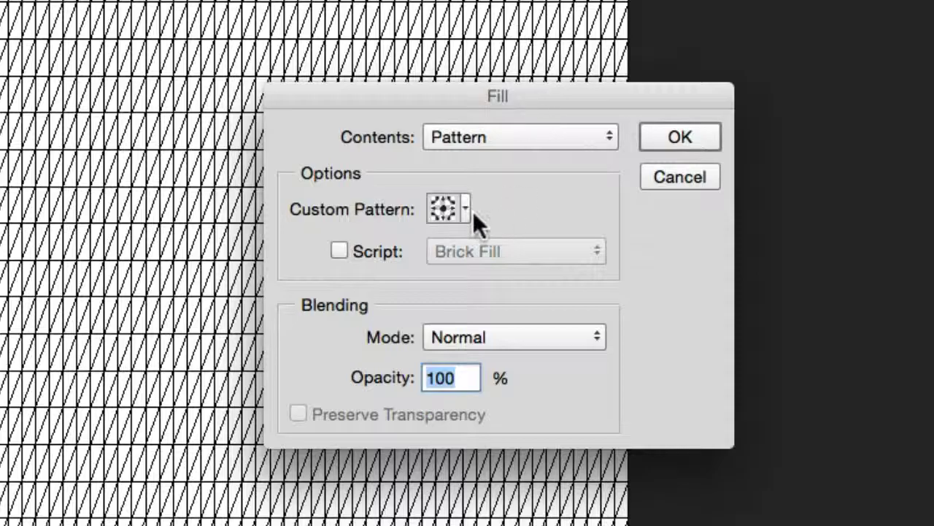
click(466, 210)
mouse_move(551, 278)
mouse_down()
mouse_move(555, 374)
mouse_move(563, 266)
mouse_up()
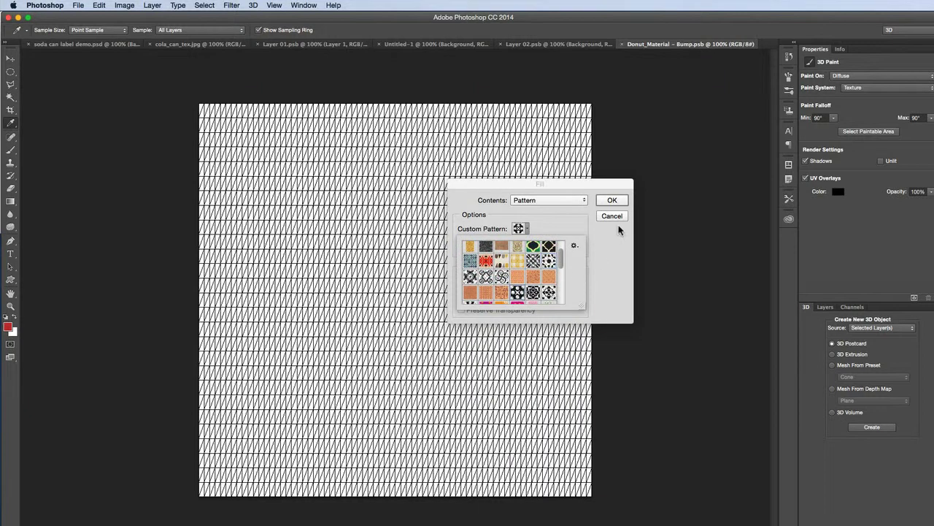
click(613, 200)
click(613, 200)
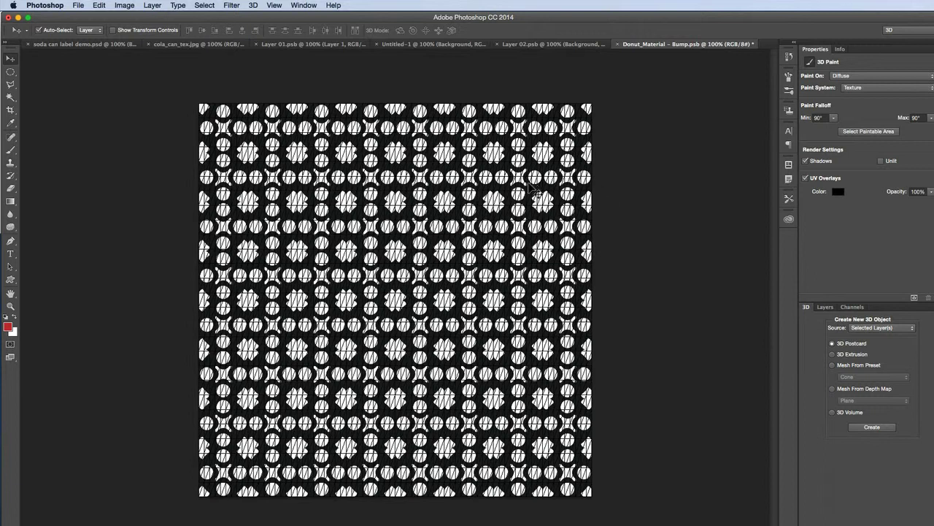
click(254, 6)
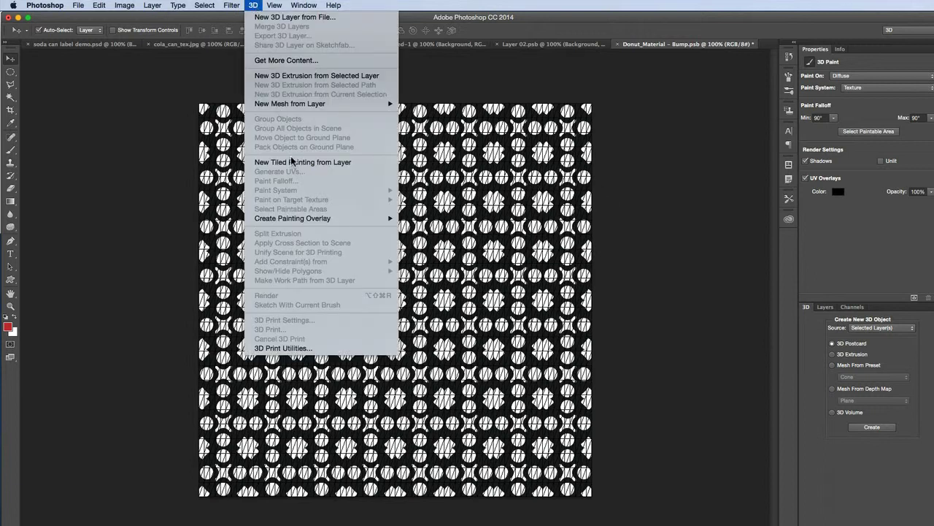
click(451, 97)
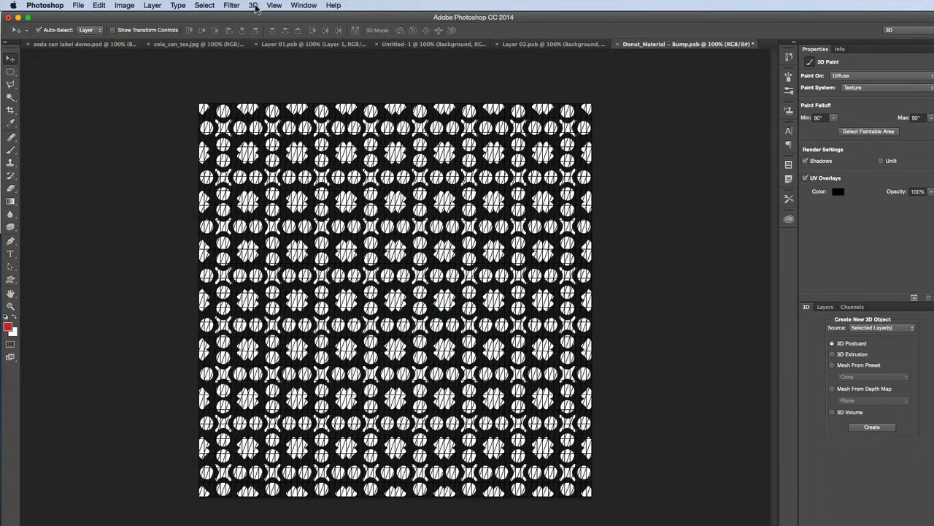
- Soften the donut's bump texture with the Blur filter and a Gaussian Blur of 1.1 pixels radius
click(231, 5)
mouse_move(255, 122)
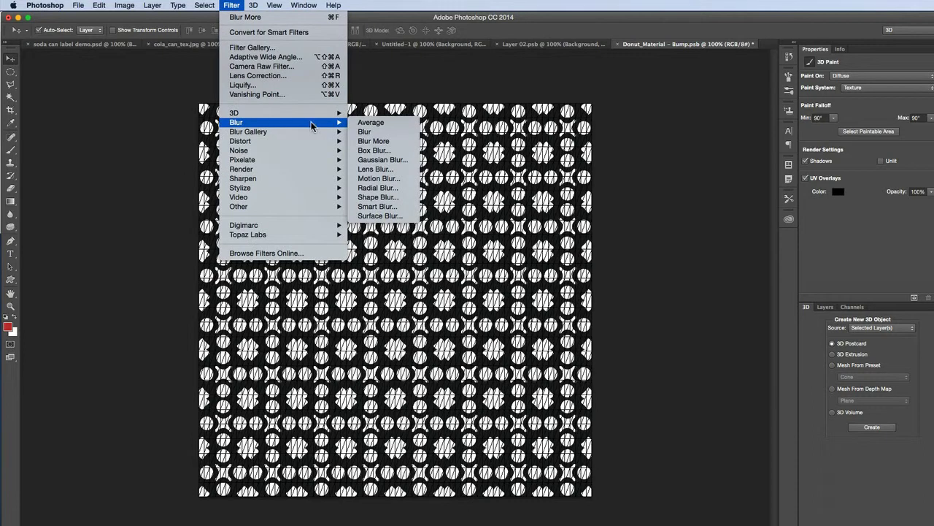
click(377, 131)
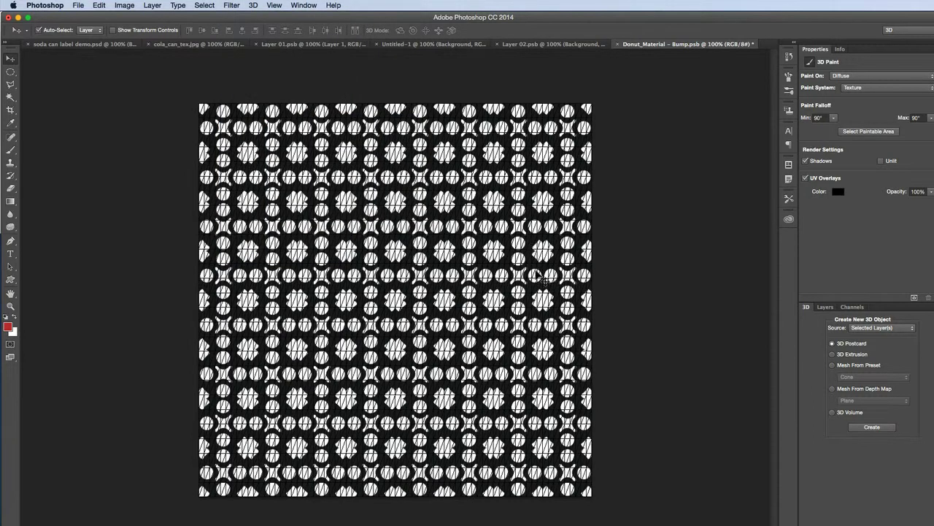
click(231, 5)
mouse_move(265, 124)
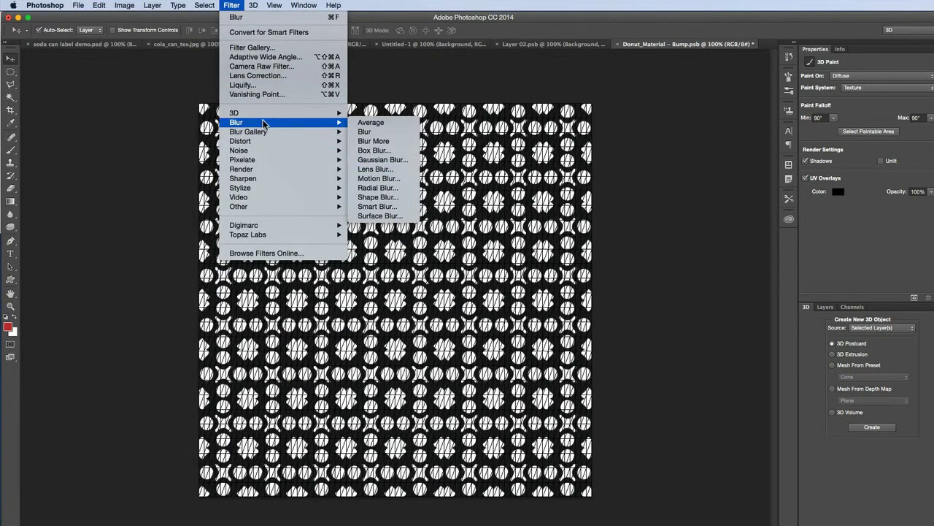
click(377, 159)
drag(454, 310, 439, 310)
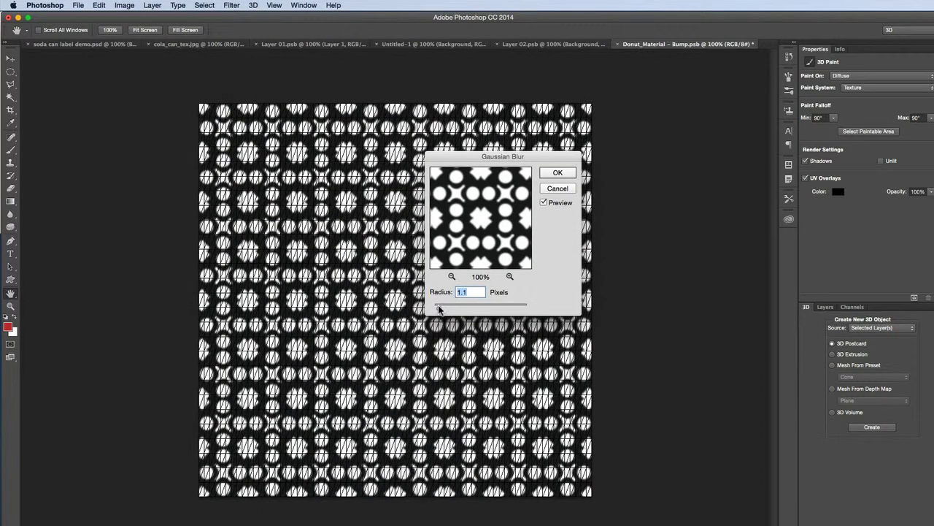
click(557, 173)
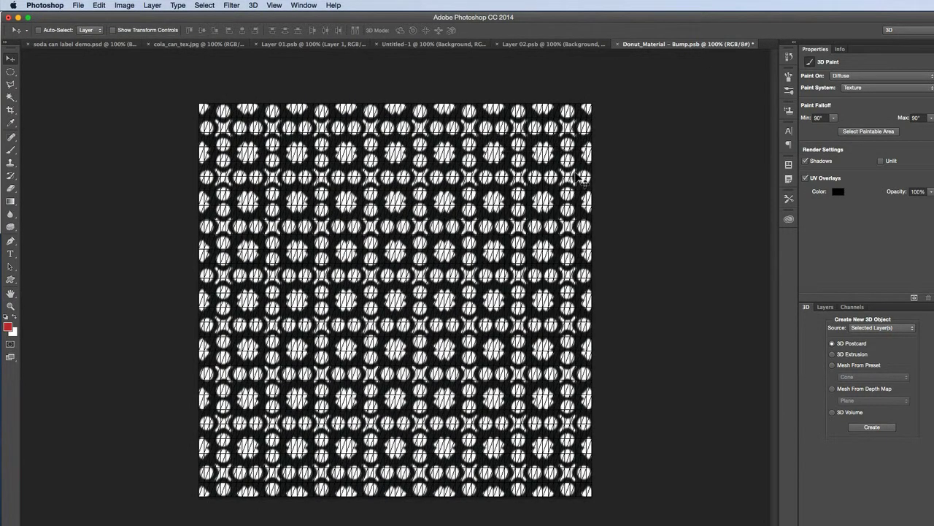
- Return to the Untitled-1 donut scene and set the Bump of Donut_Material to 5%
click(561, 44)
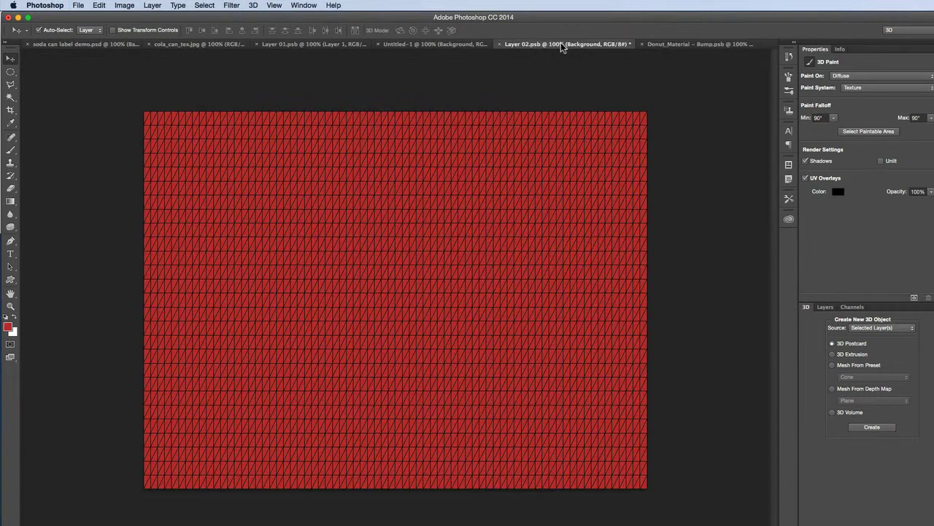
click(455, 43)
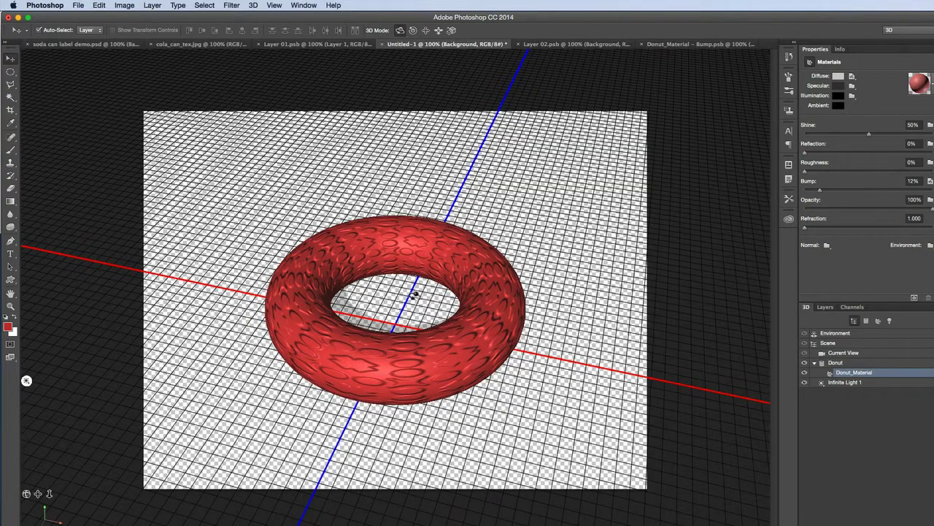
click(396, 309)
drag(400, 310, 588, 178)
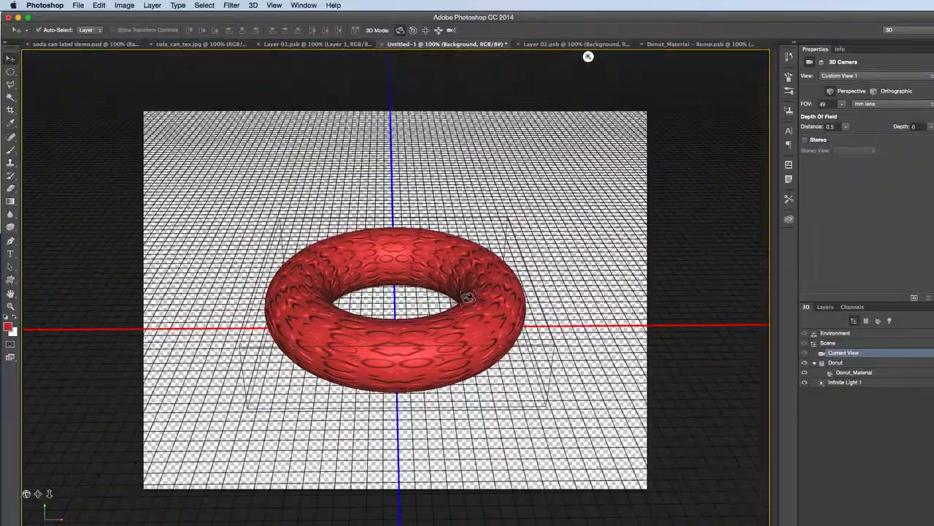
drag(562, 56, 29, 93)
click(851, 373)
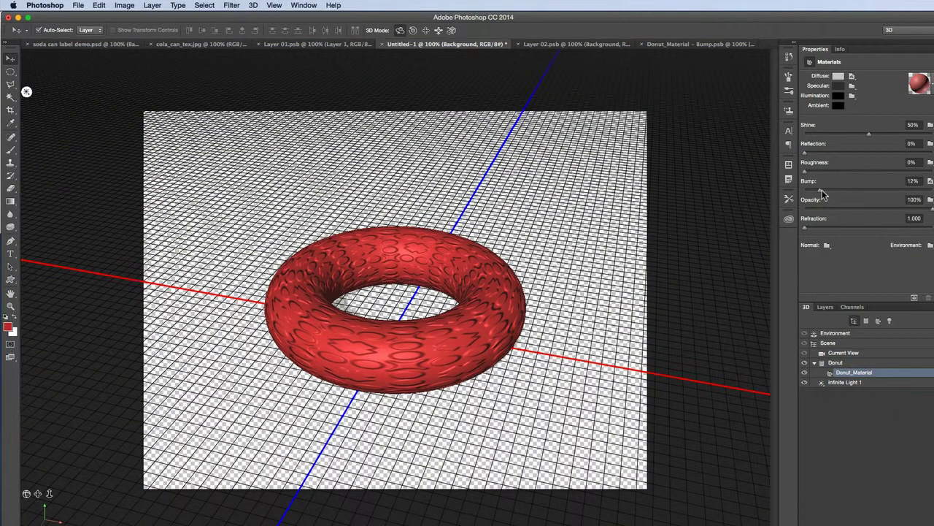
mouse_move(823, 193)
mouse_down()
mouse_move(858, 191)
mouse_move(815, 194)
mouse_up()
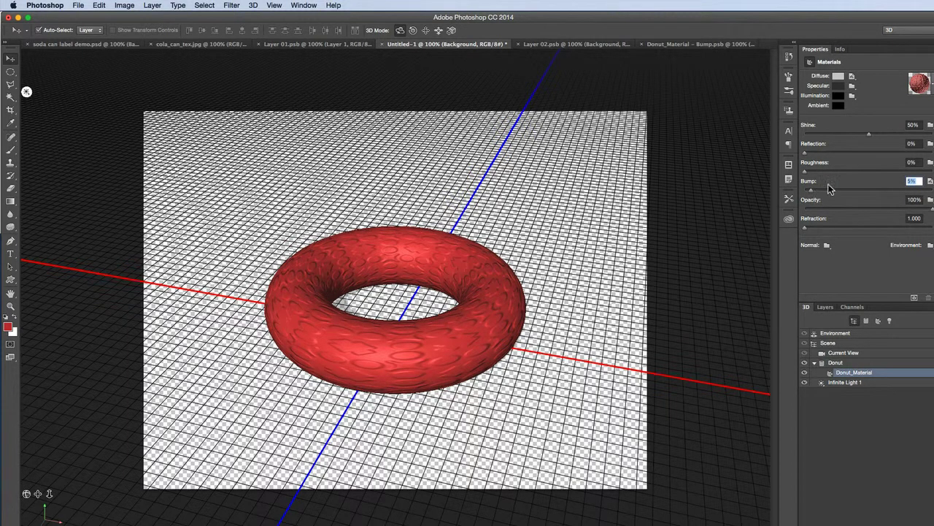
- View the donut from a lower camera angle and set the Bump of Donut_Material to 20%
click(489, 321)
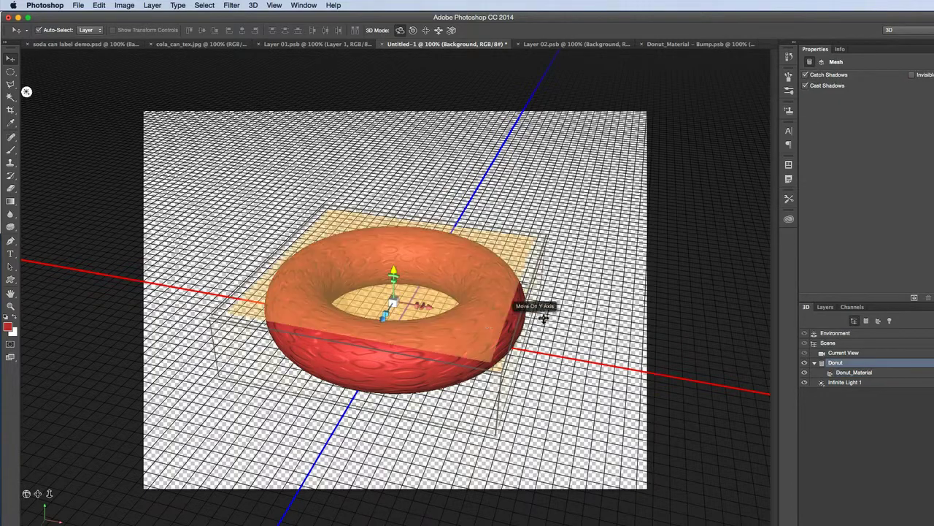
click(571, 323)
drag(571, 323, 643, 287)
click(841, 374)
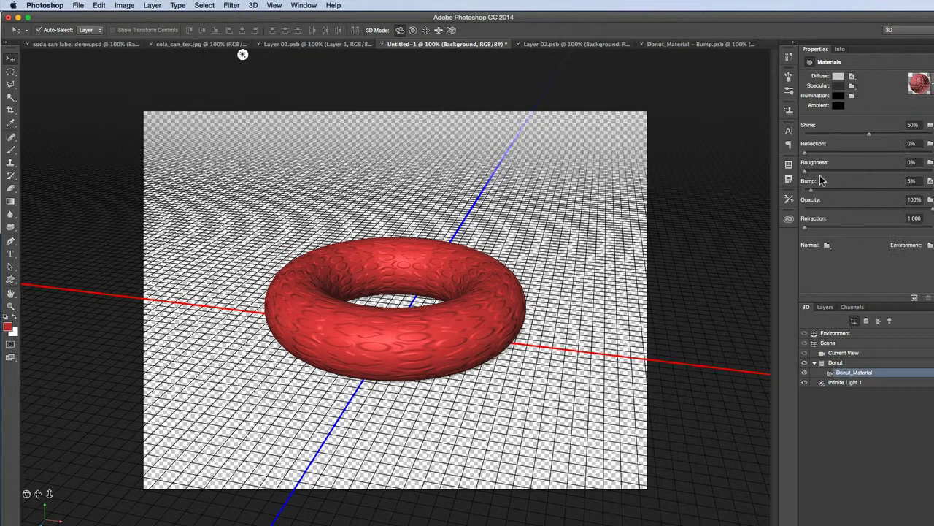
drag(818, 188, 829, 188)
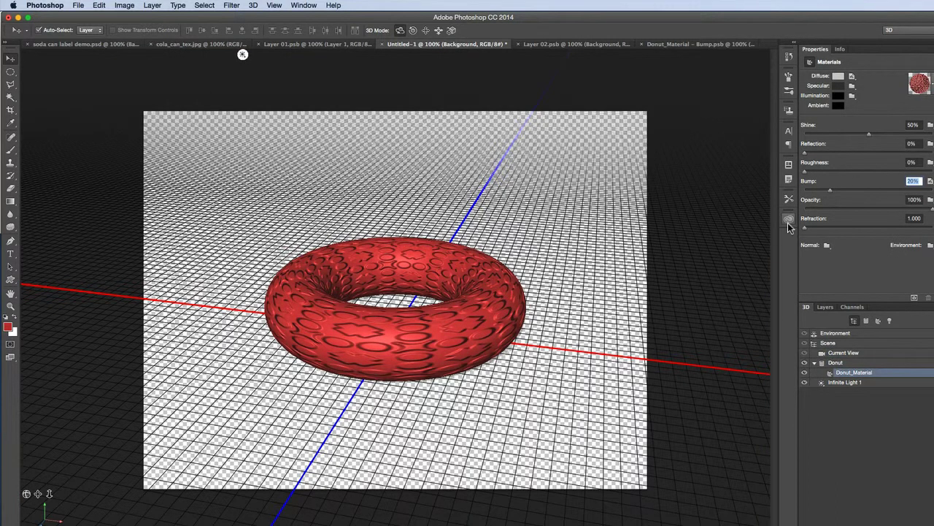